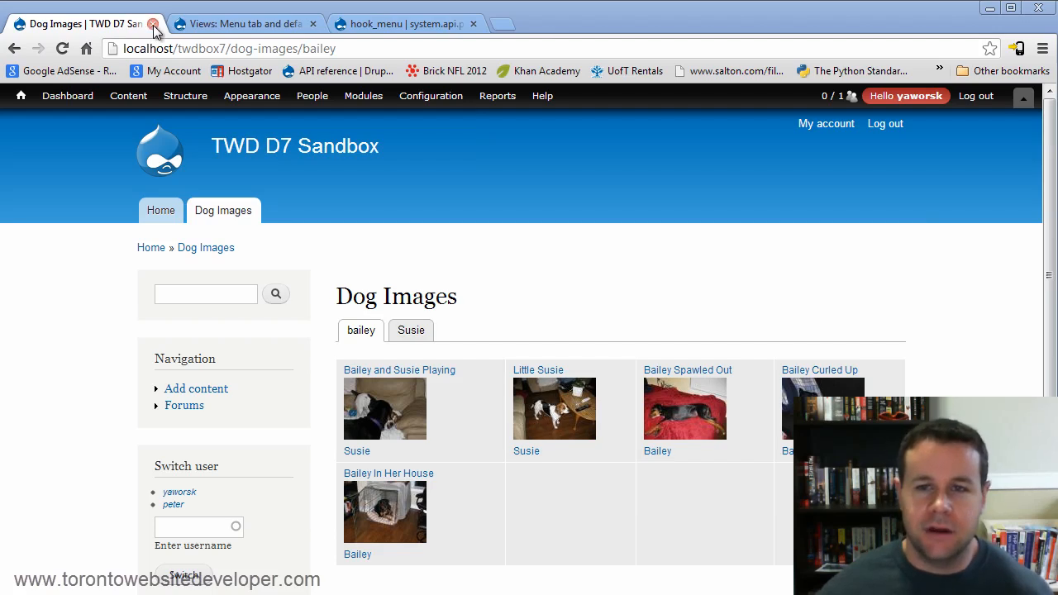
Start a new view named Dog Image that shows content of type Dog Pictures
click(269, 49)
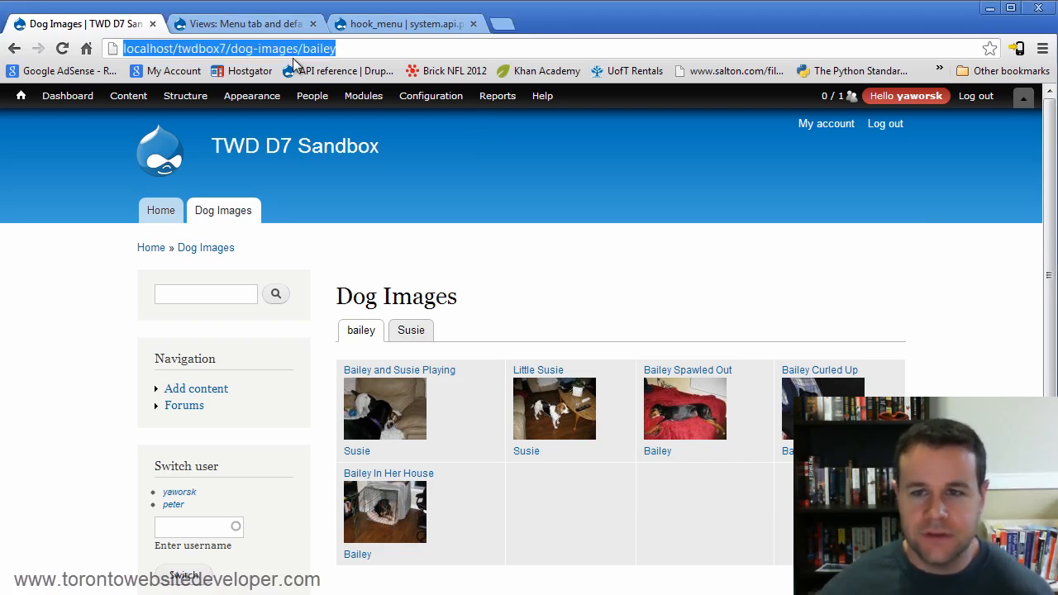
mouse_move(186, 96)
mouse_move(248, 209)
click(314, 214)
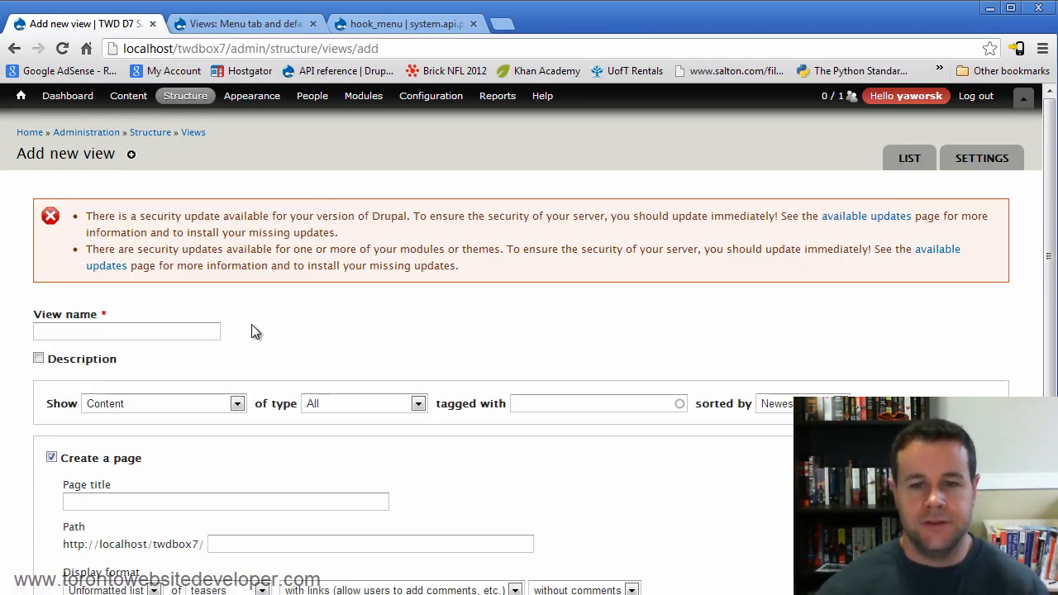
scroll(251, 326, down, 1)
click(190, 303)
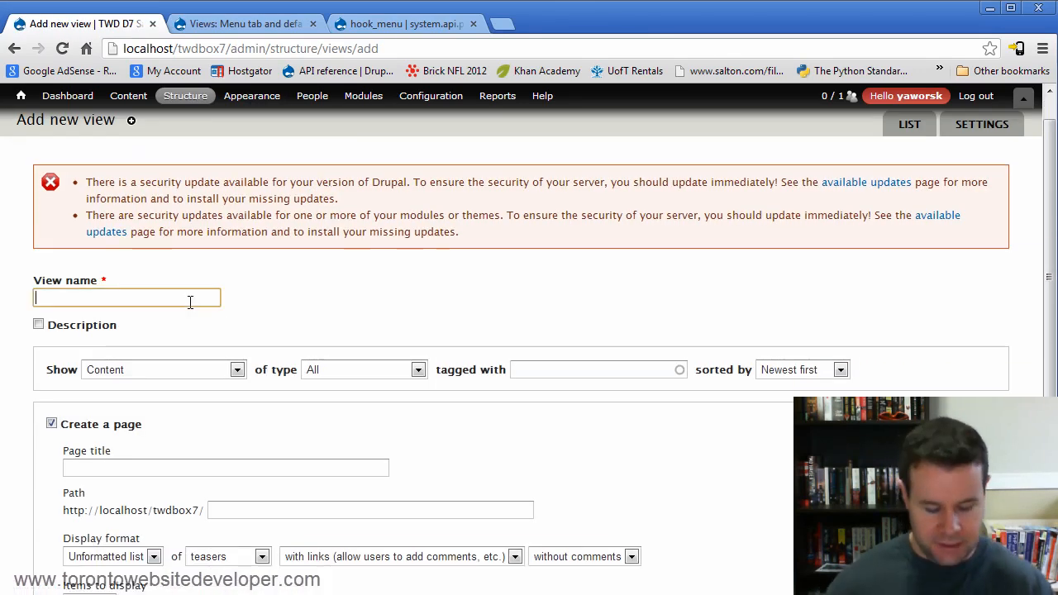
text(Dog Image)
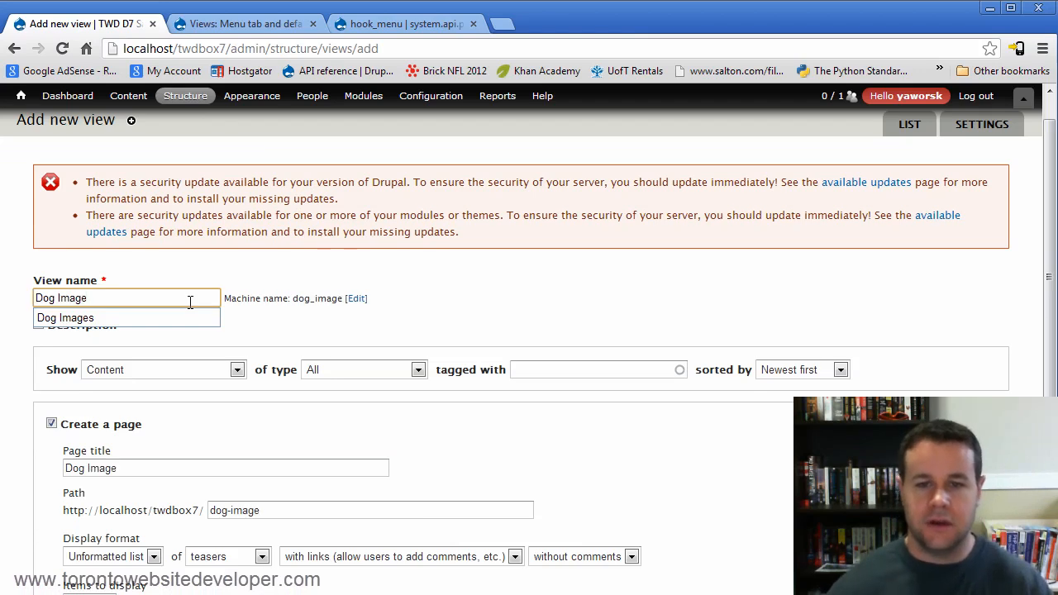
click(199, 350)
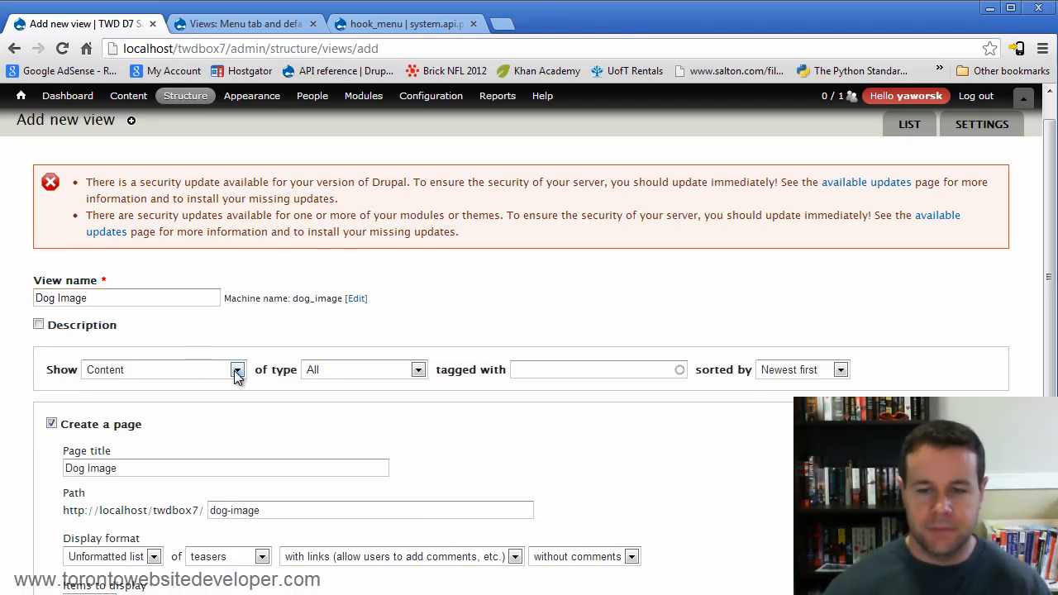
click(418, 371)
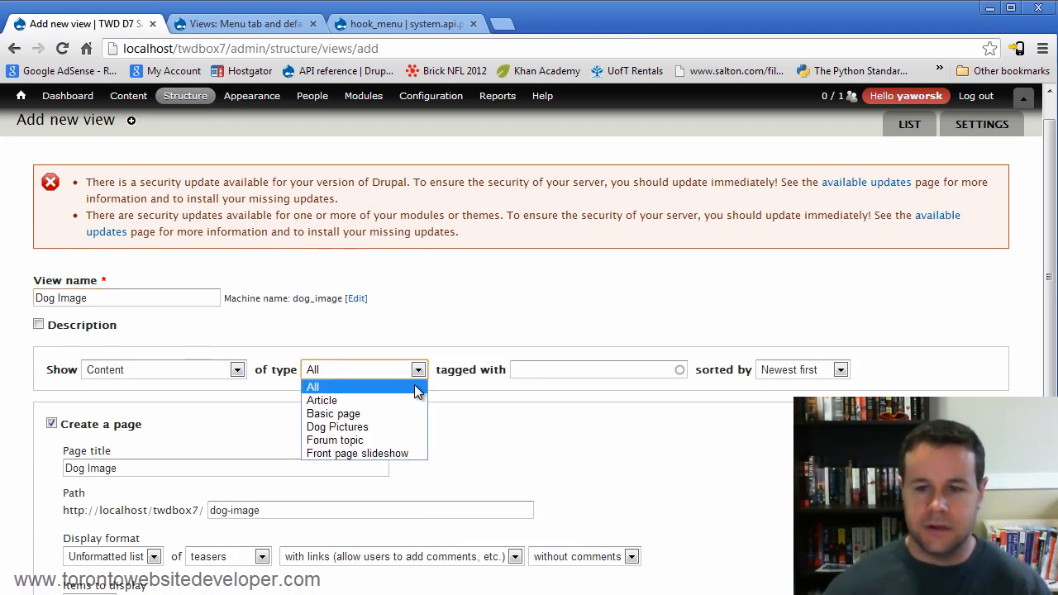
click(404, 427)
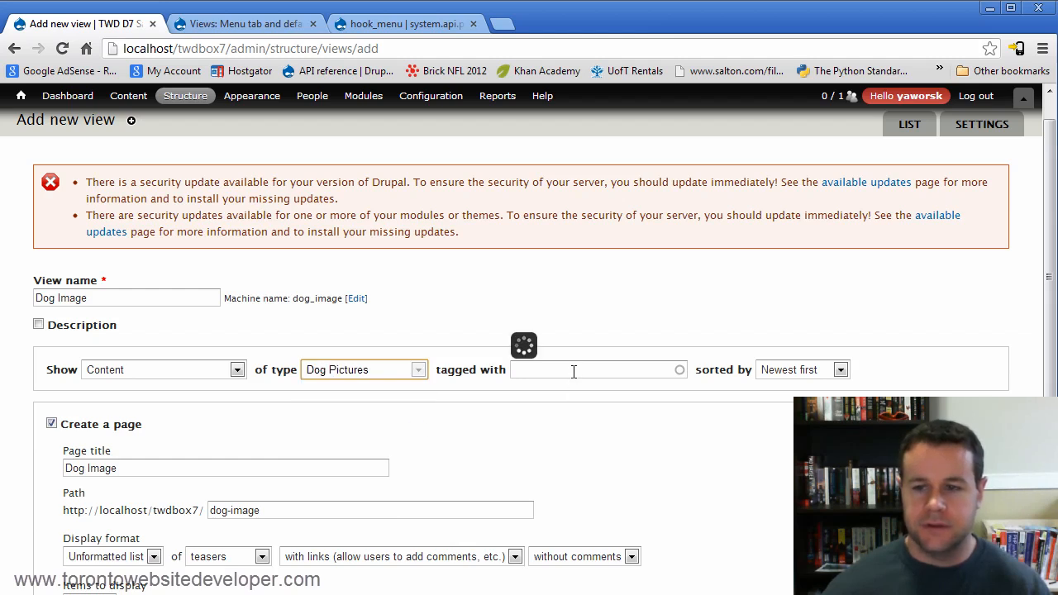
Set the view's page display format to a grid of fields and continue to editing the view
scroll(496, 405, down, 3)
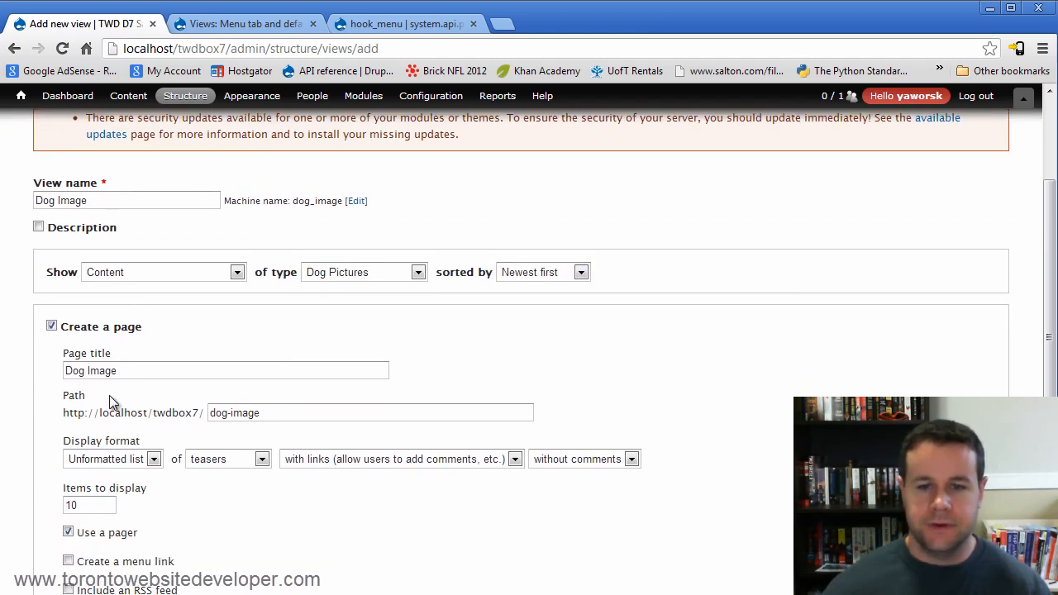
scroll(218, 359, down, 2)
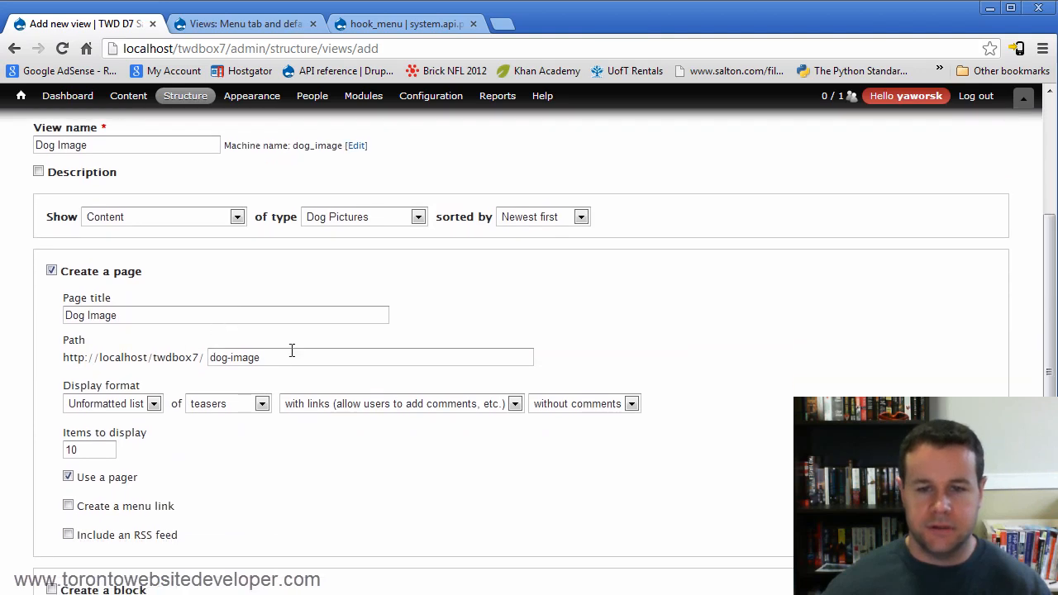
click(155, 403)
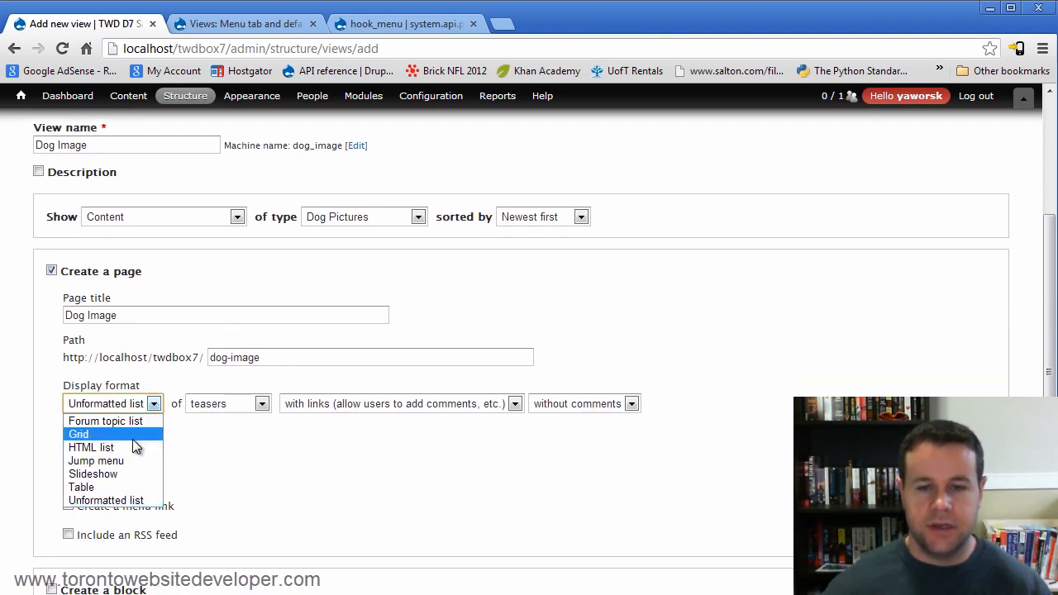
click(132, 436)
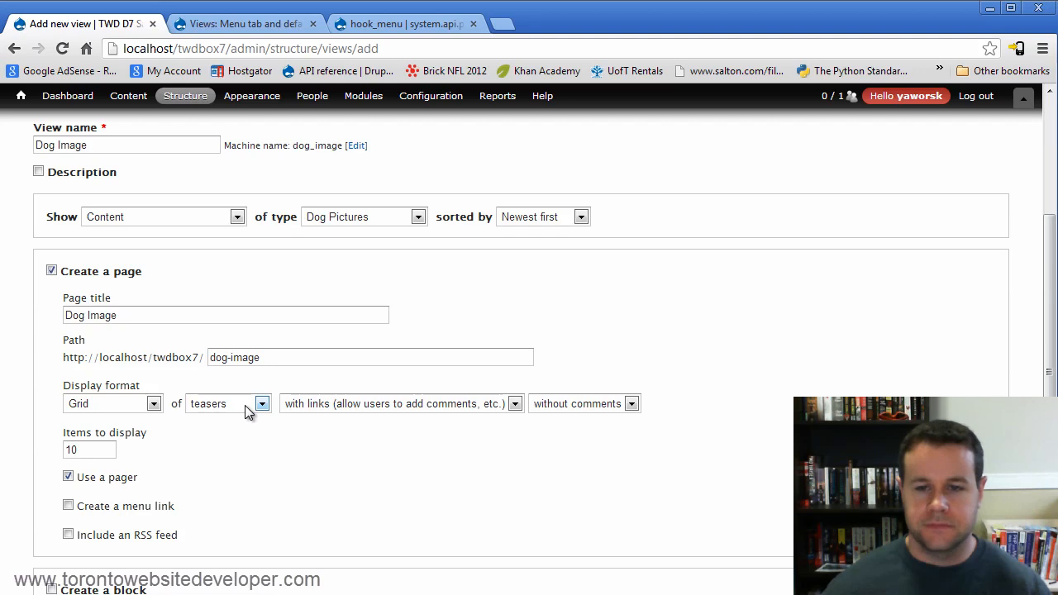
click(248, 407)
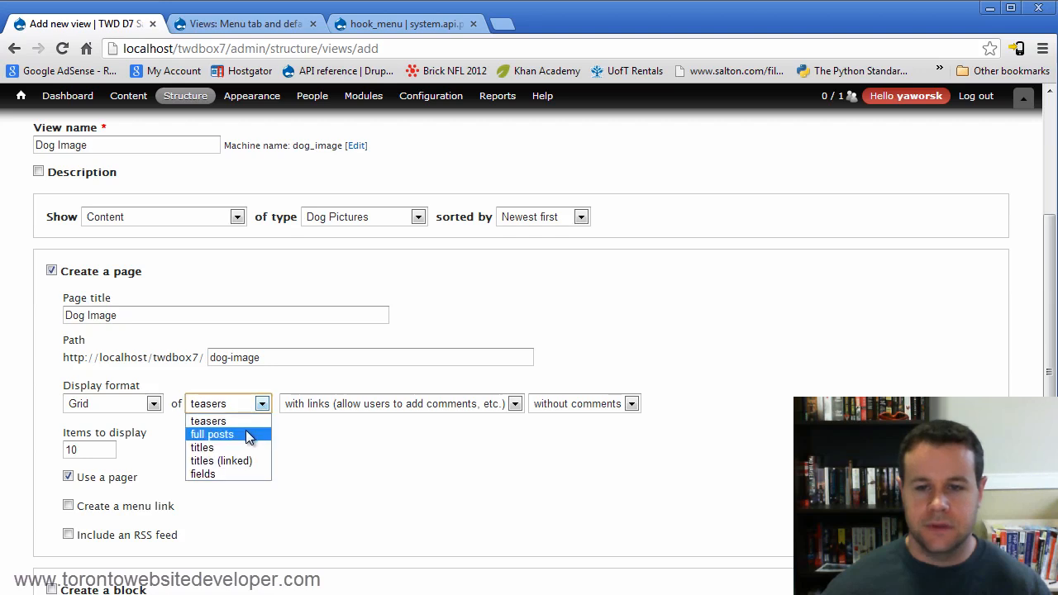
click(233, 473)
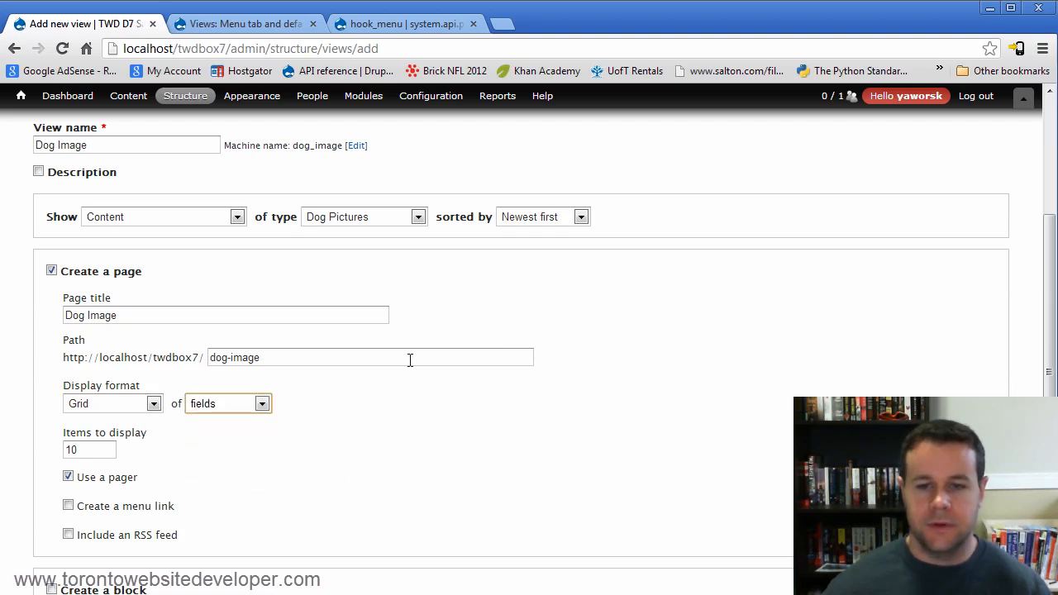
scroll(260, 406, down, 1)
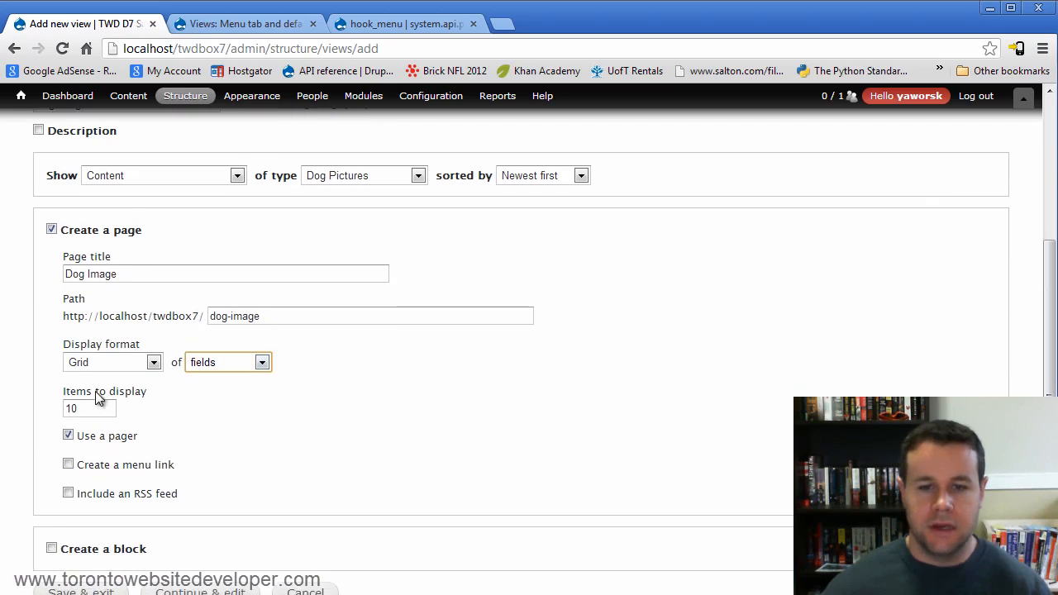
scroll(293, 409, down, 1)
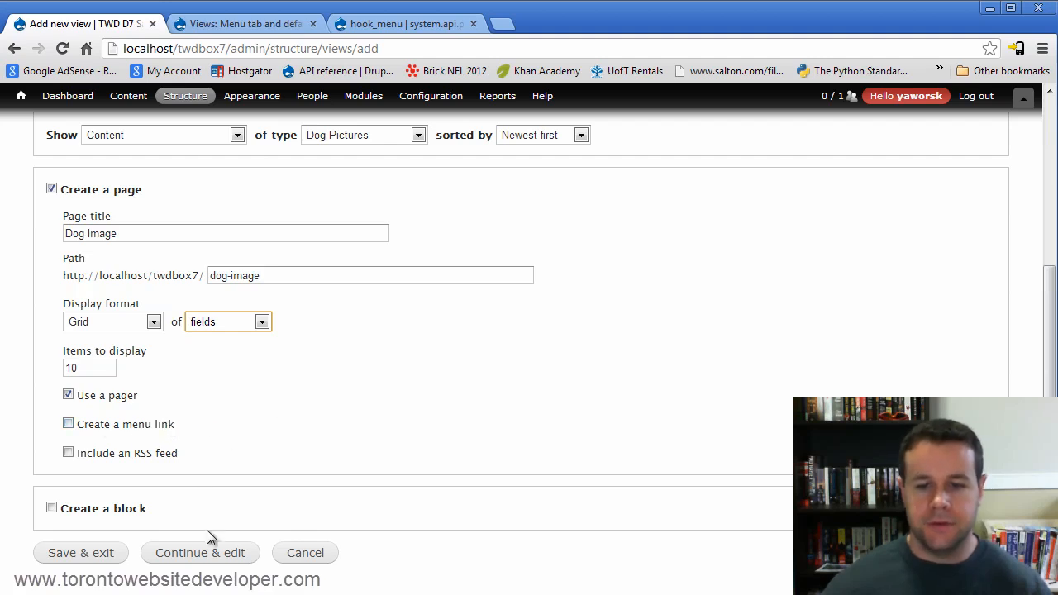
click(206, 562)
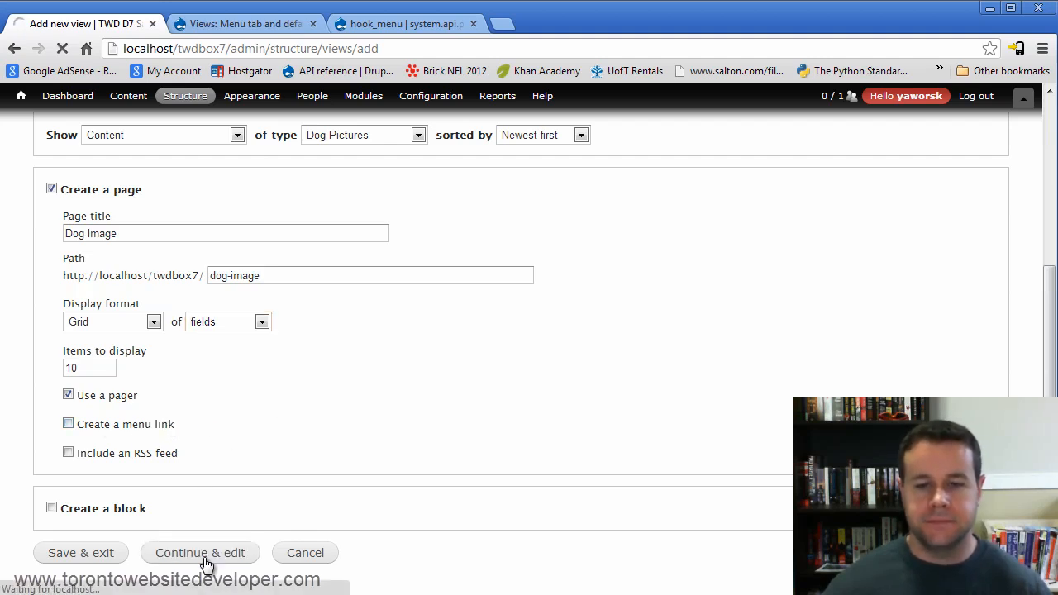
Add the Content: Dog and Content: Image fields to the view for all displays
scroll(301, 451, down, 5)
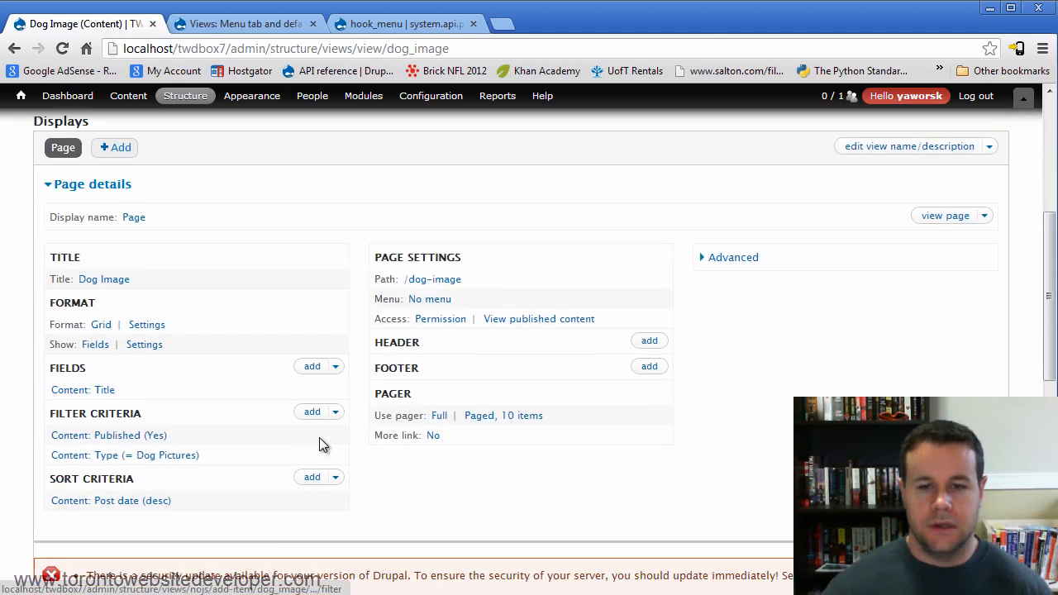
click(313, 371)
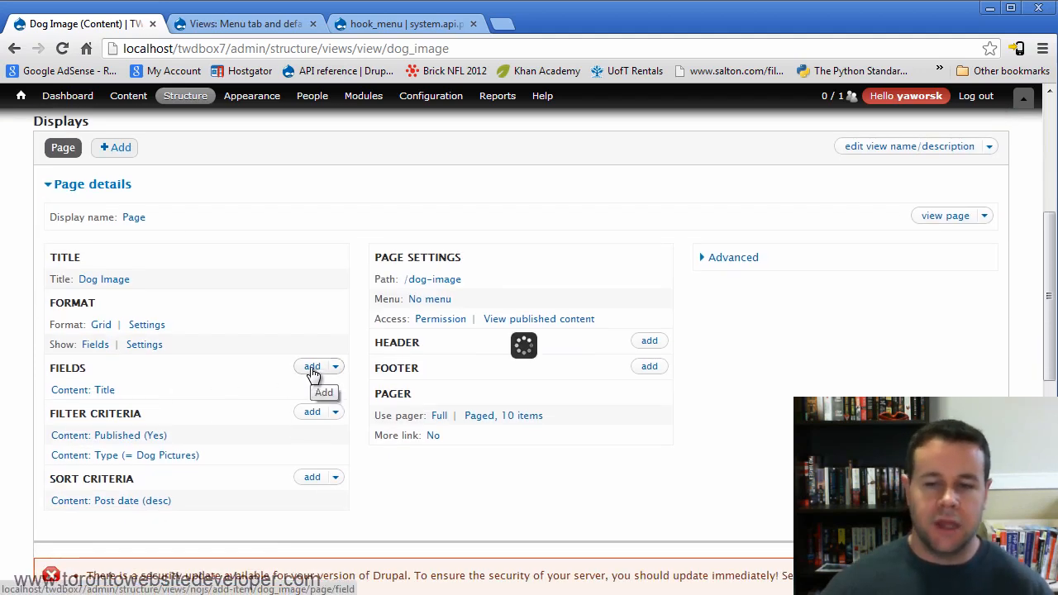
scroll(661, 355, down, 2)
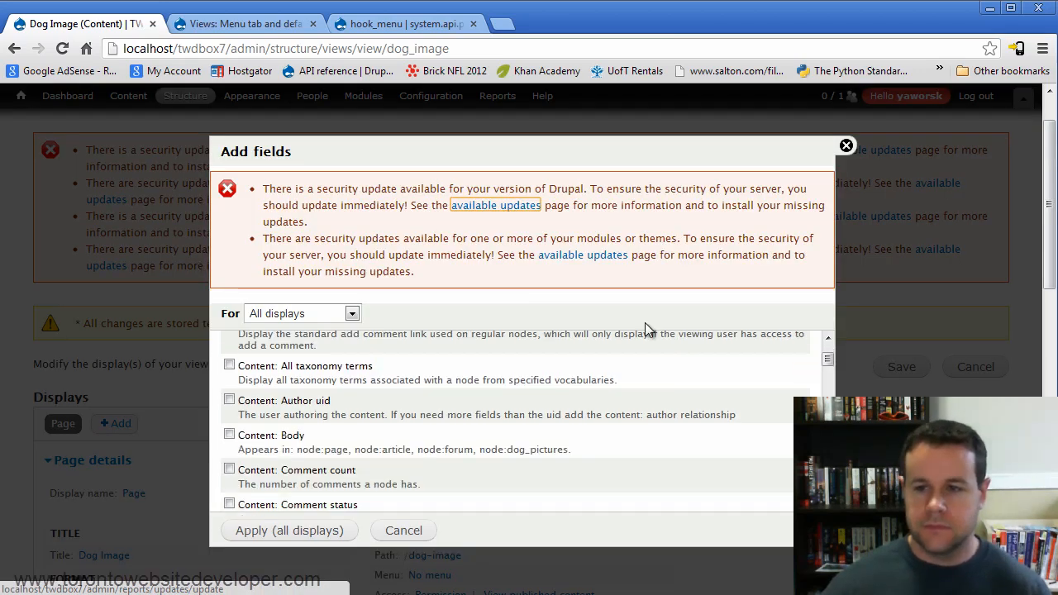
scroll(645, 335, up, 2)
click(639, 349)
click(595, 379)
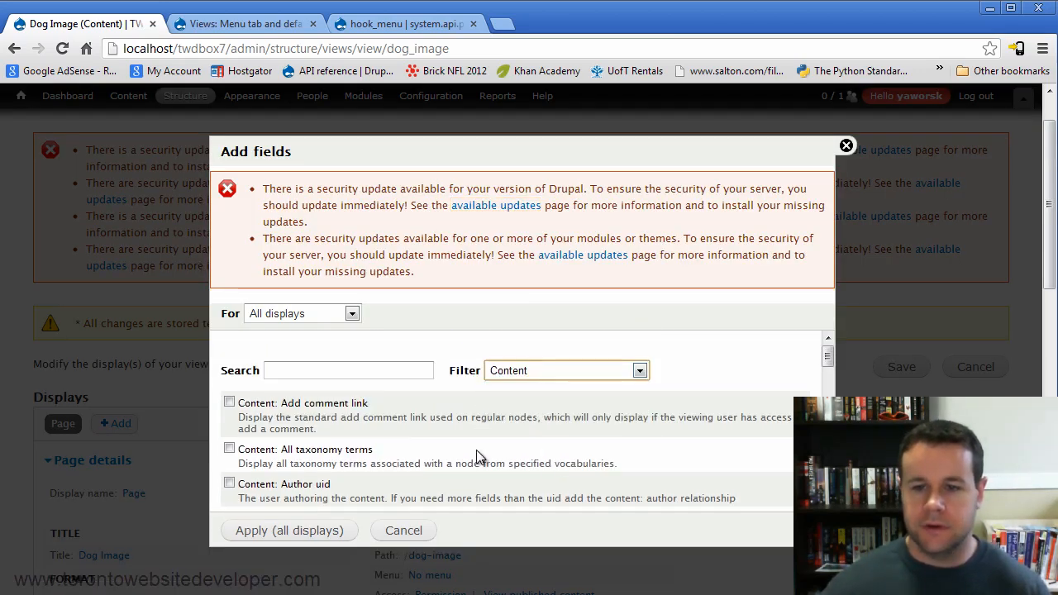
scroll(478, 457, down, 5)
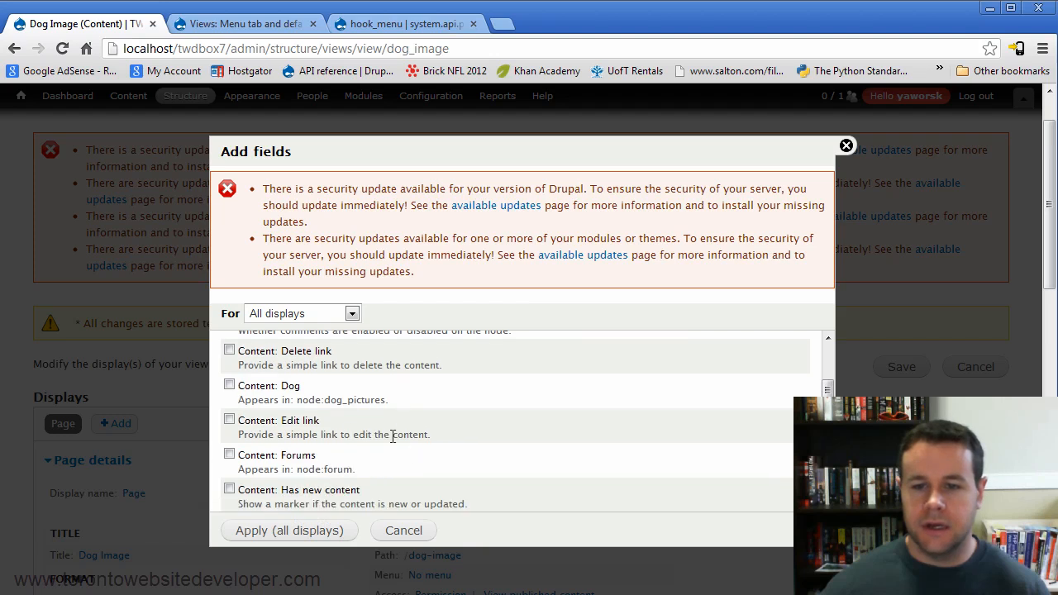
click(229, 385)
scroll(325, 421, down, 1)
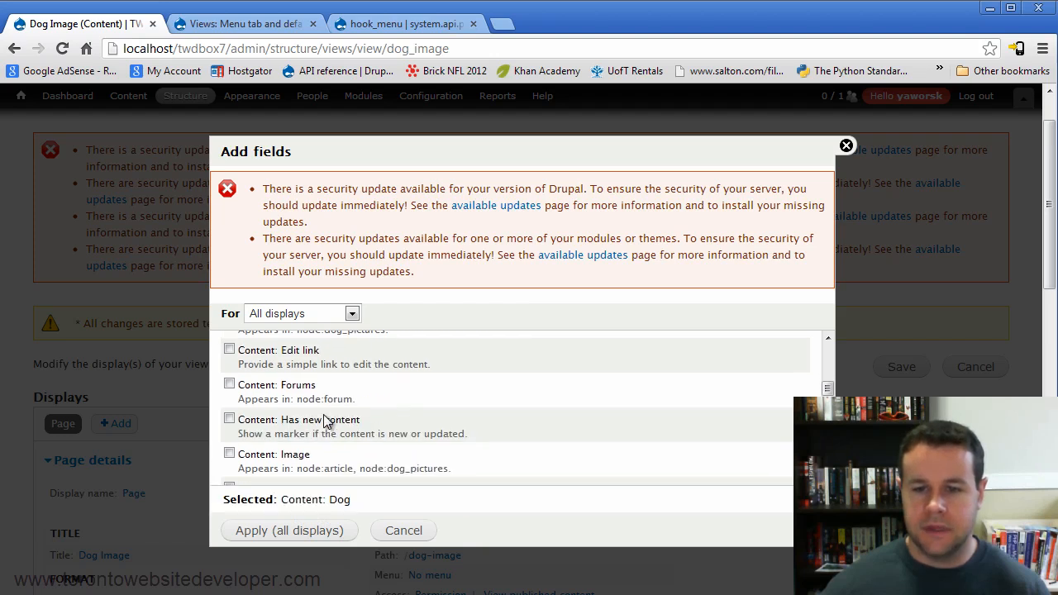
scroll(325, 422, down, 2)
click(229, 379)
click(271, 531)
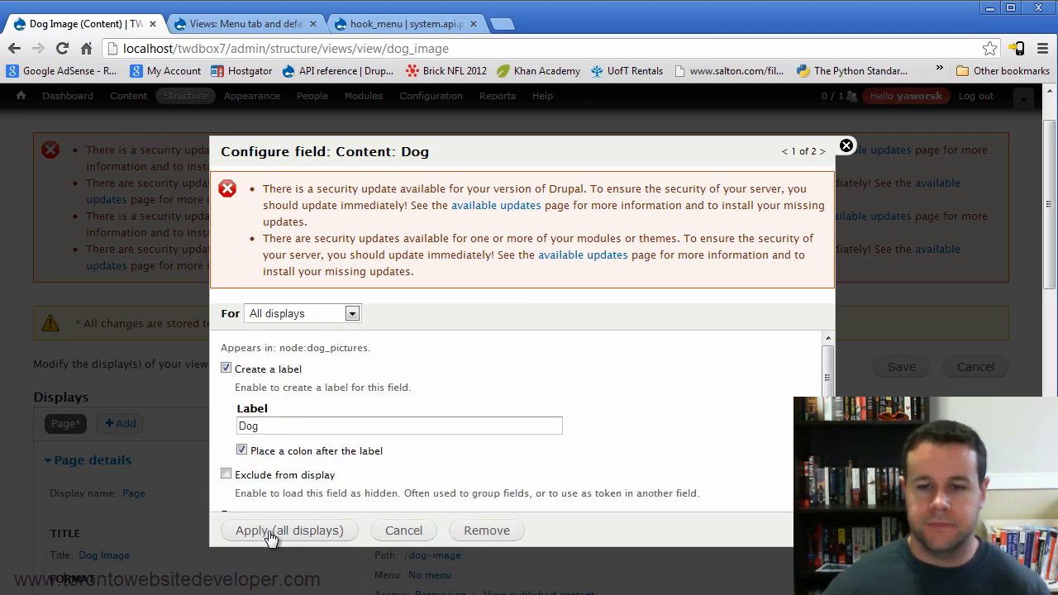
Turn off the label of the Dog field and apply its configuration to all displays
click(269, 373)
scroll(389, 397, down, 2)
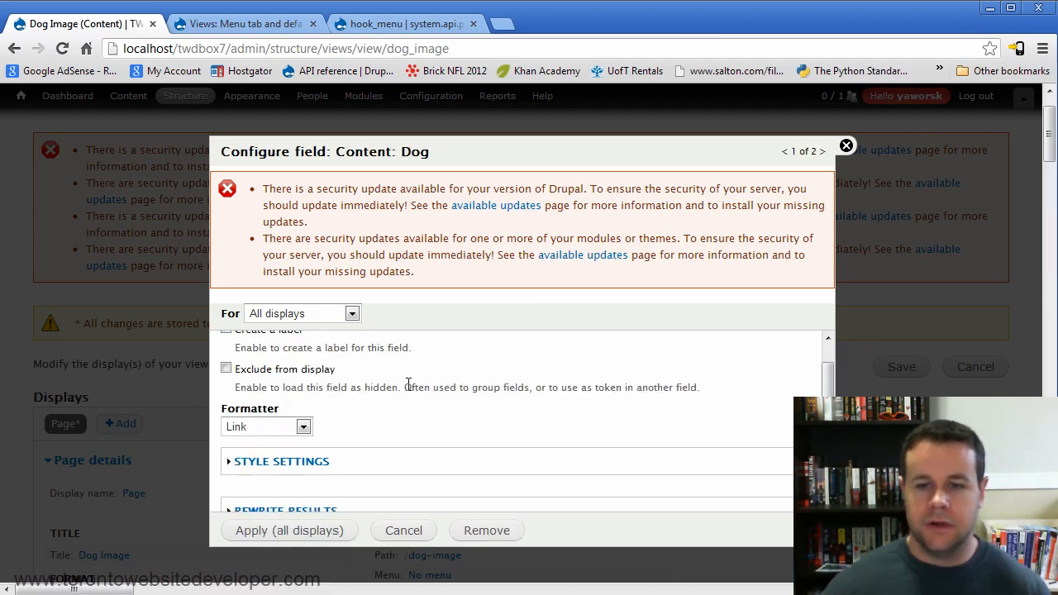
scroll(388, 398, up, 2)
scroll(321, 446, down, 2)
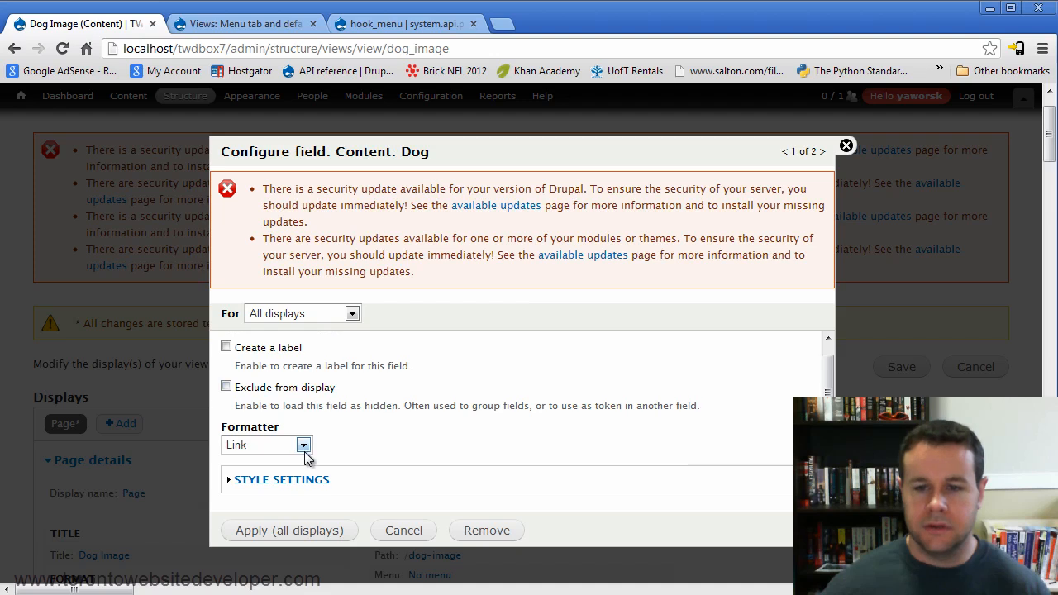
click(307, 528)
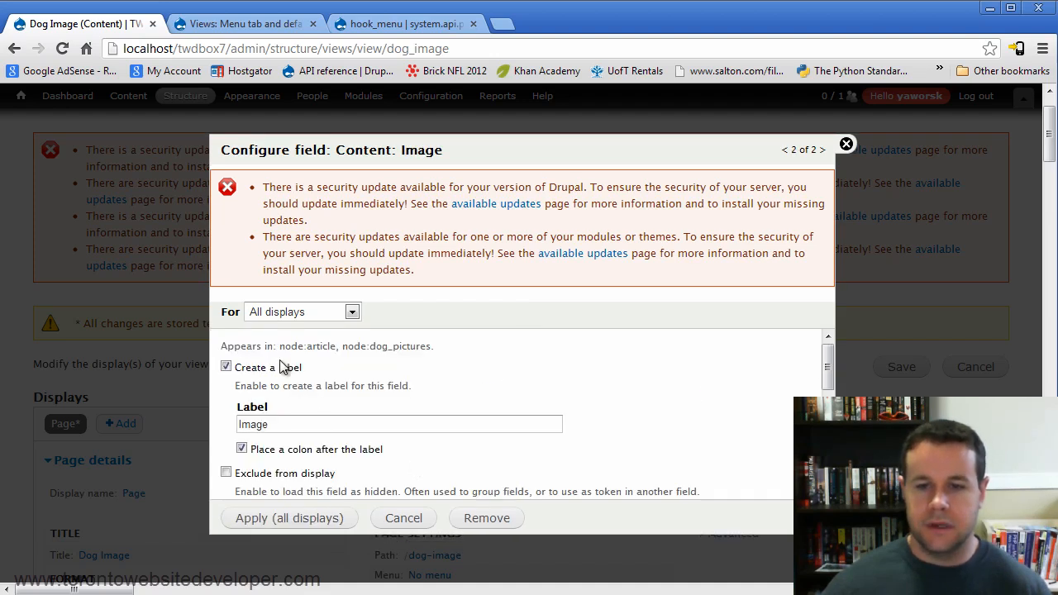
Configure the Image field without a label, with the thumbnail image style and linked to Content, for all displays
click(285, 370)
scroll(413, 373, down, 3)
click(318, 402)
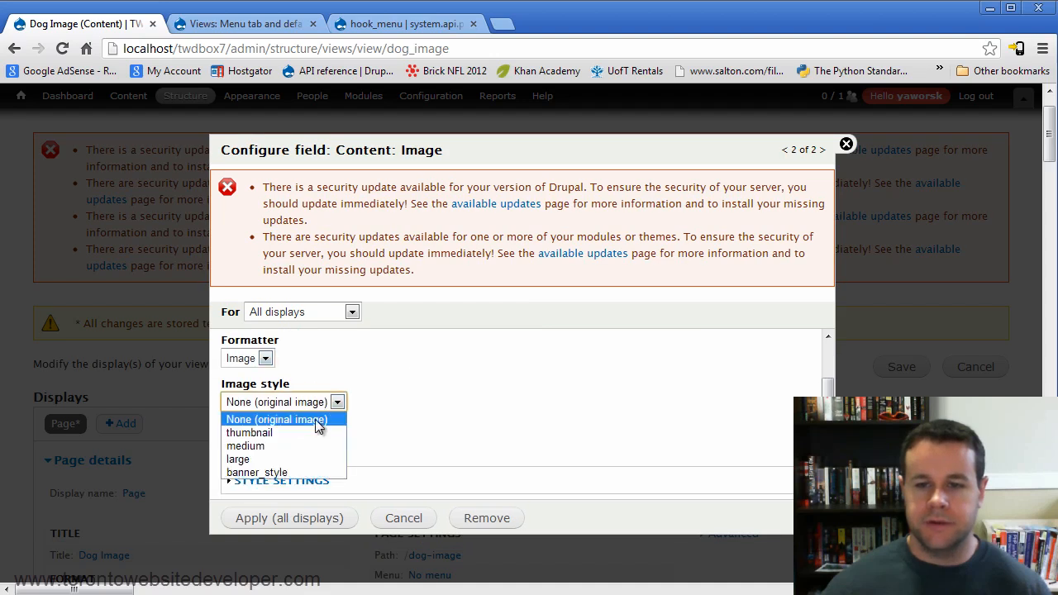
click(249, 432)
click(273, 446)
click(271, 476)
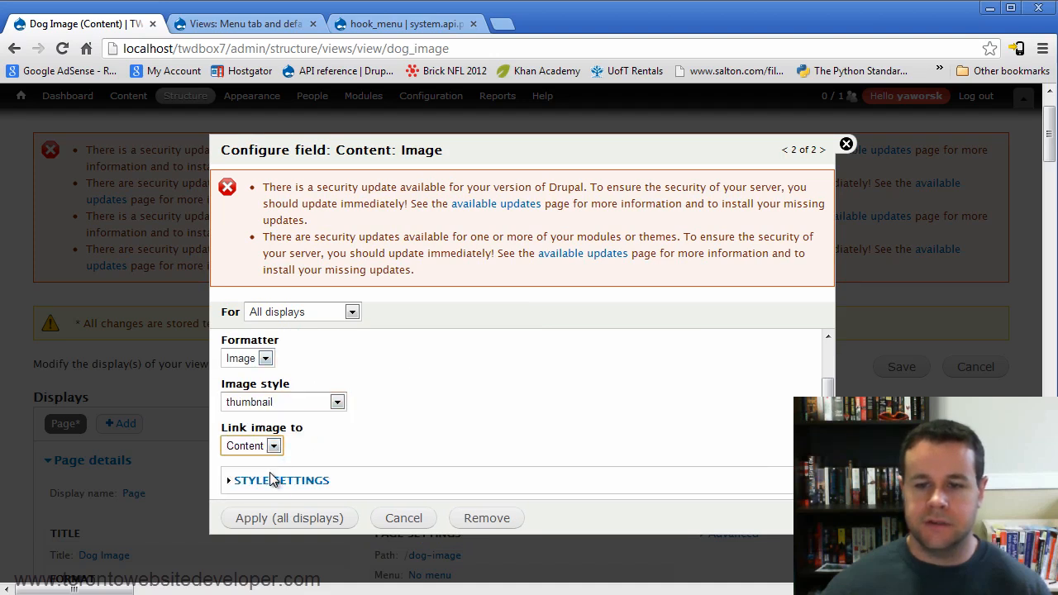
click(319, 528)
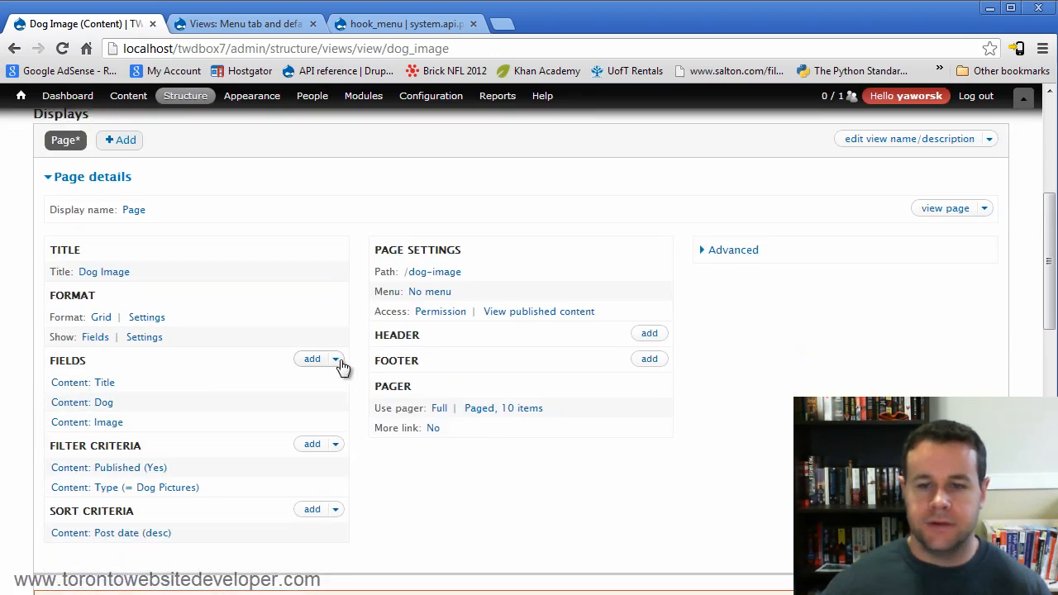
Rearrange the view's fields so Content: Image comes before Content: Dog, and apply the order to all displays
click(337, 362)
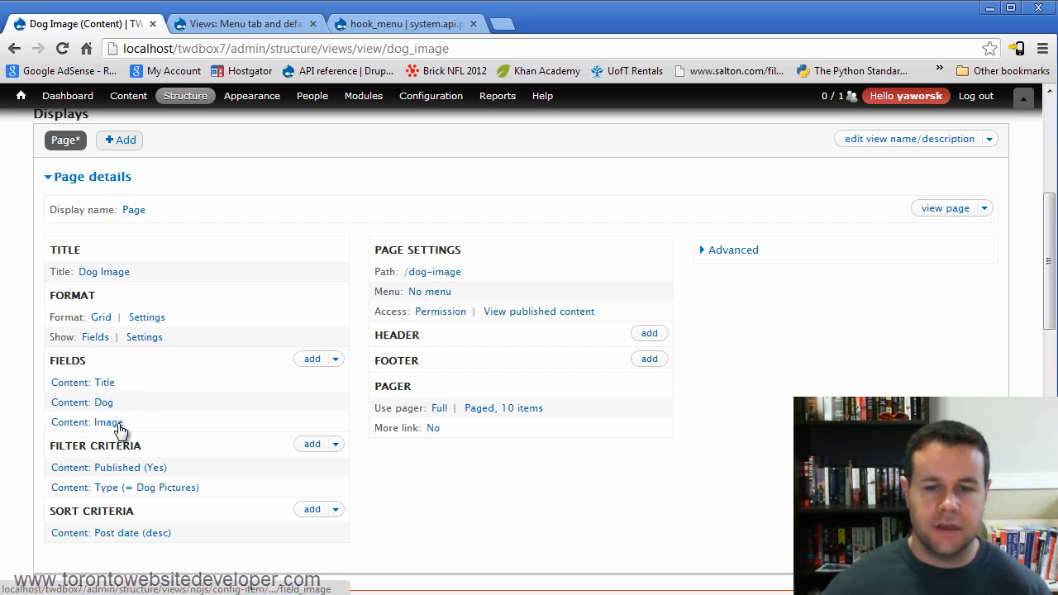
scroll(599, 475, down, 3)
scroll(598, 468, down, 8)
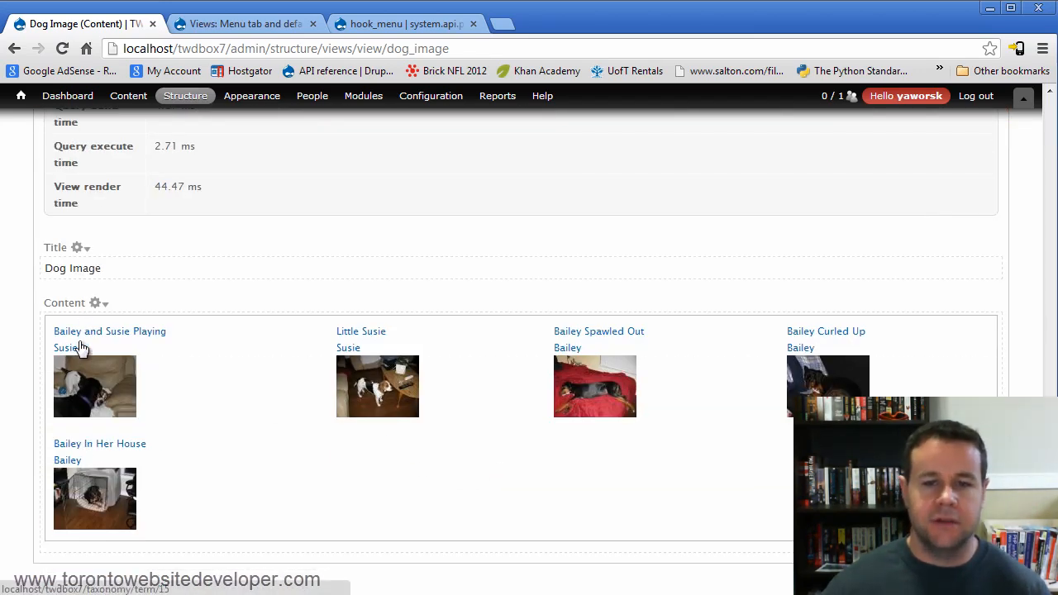
scroll(443, 458, up, 5)
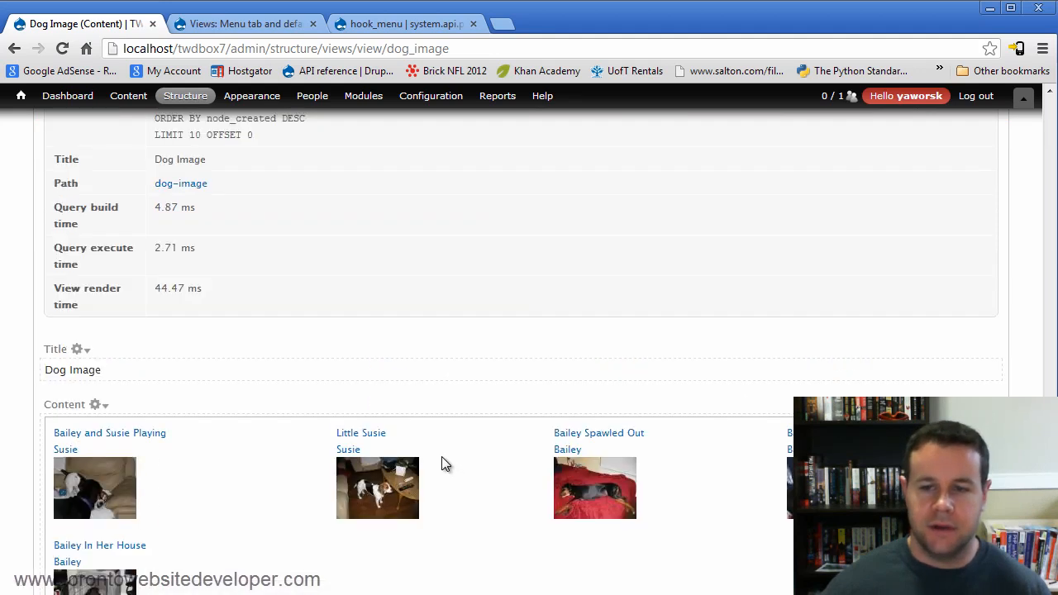
scroll(472, 488, up, 7)
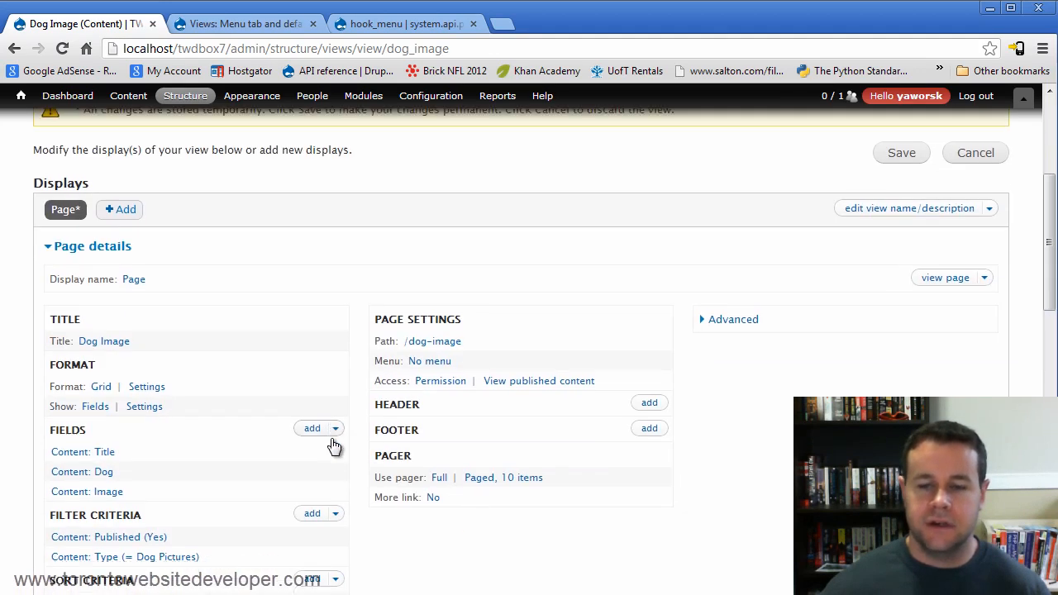
click(342, 428)
click(310, 440)
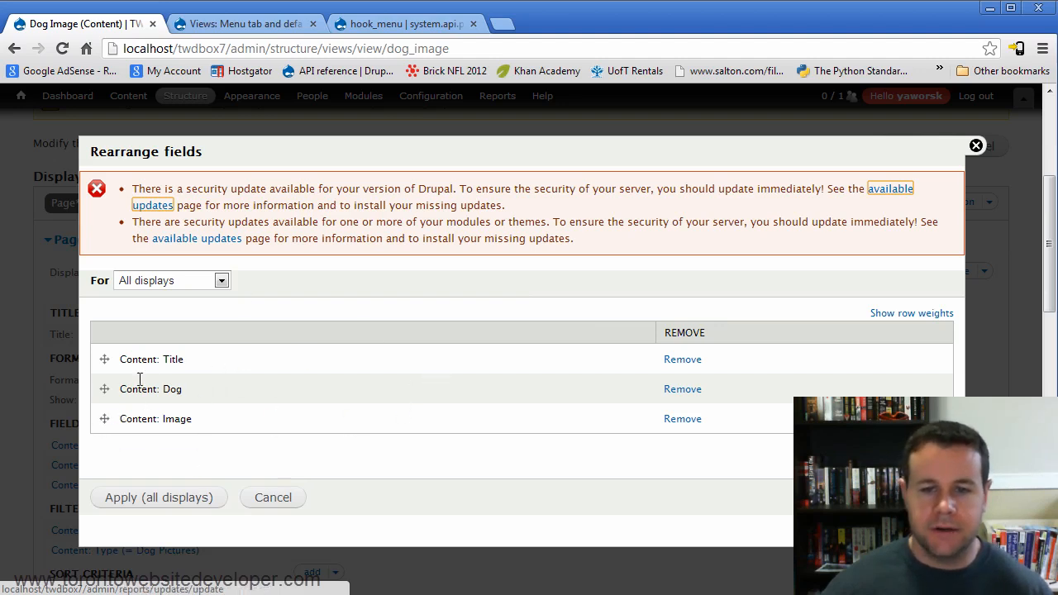
drag(105, 418, 120, 386)
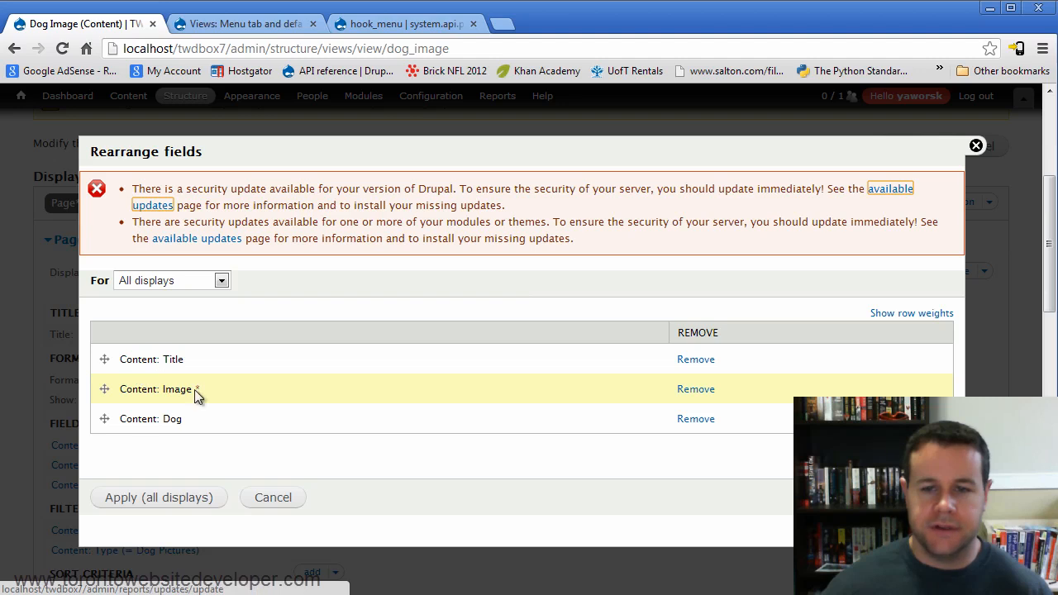
click(194, 499)
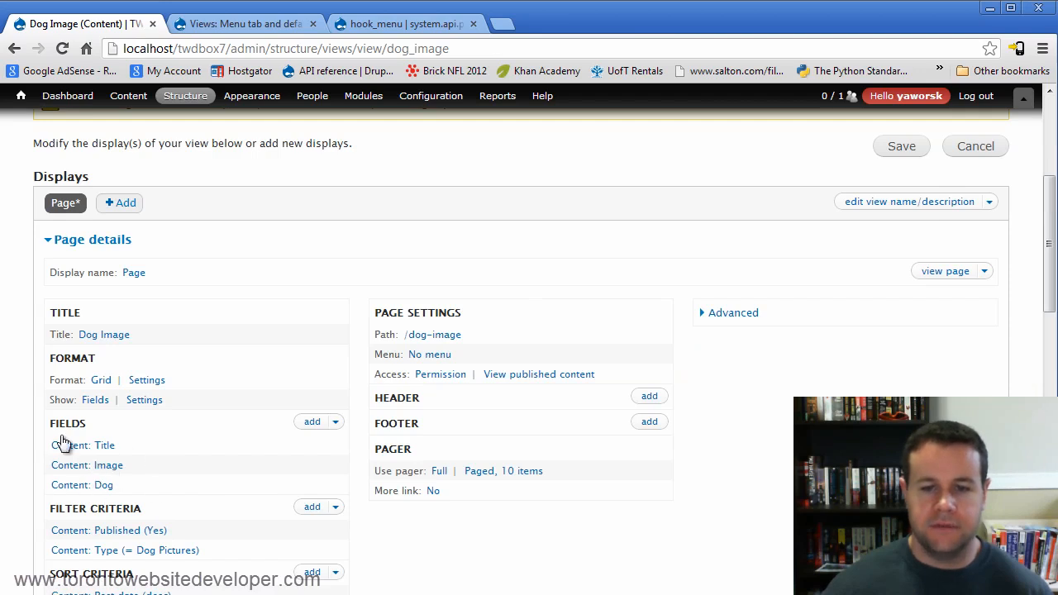
click(338, 425)
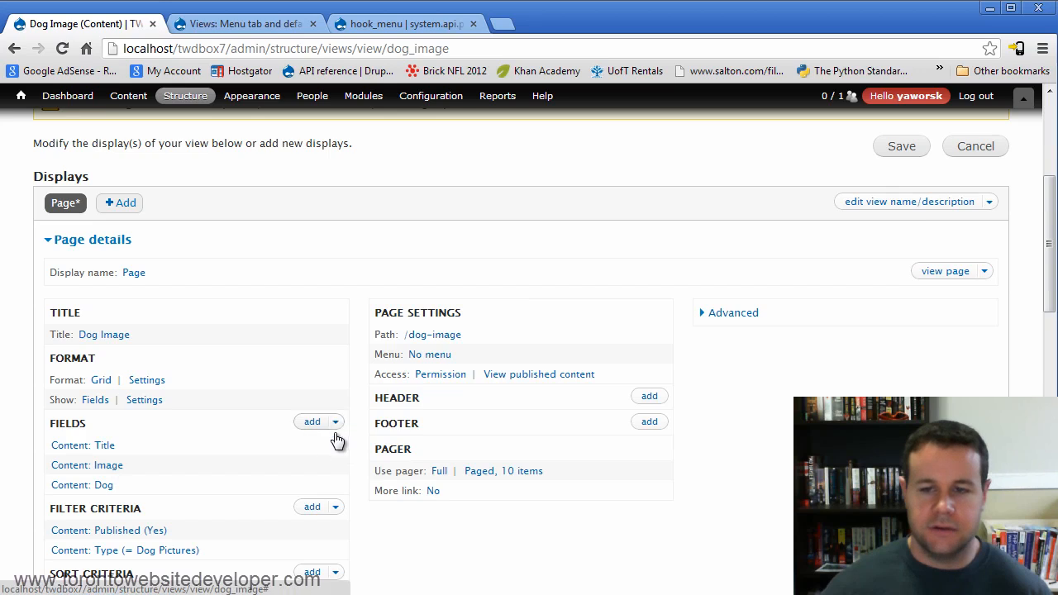
click(335, 428)
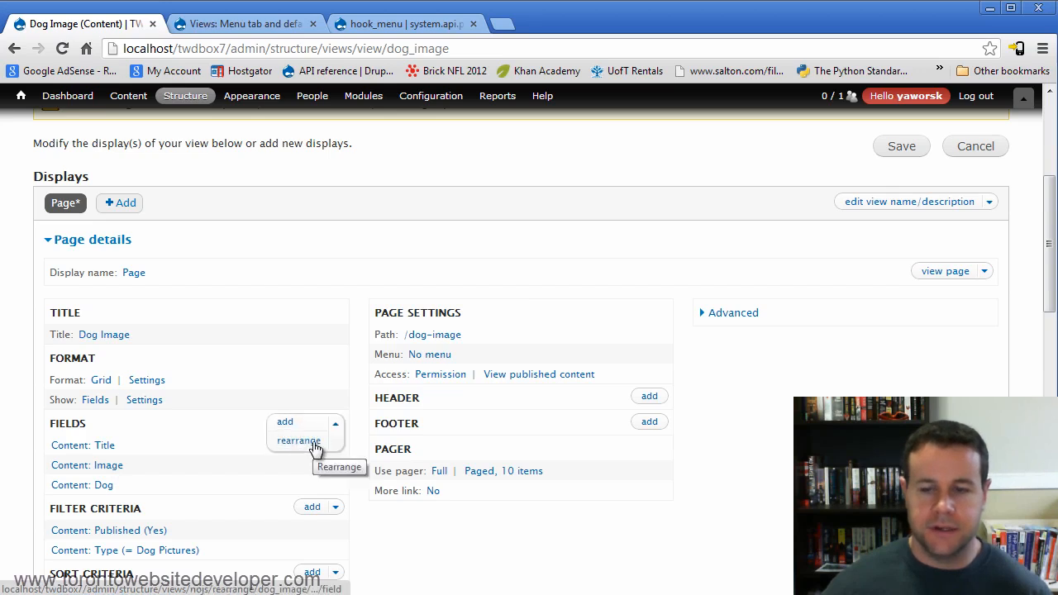
click(314, 443)
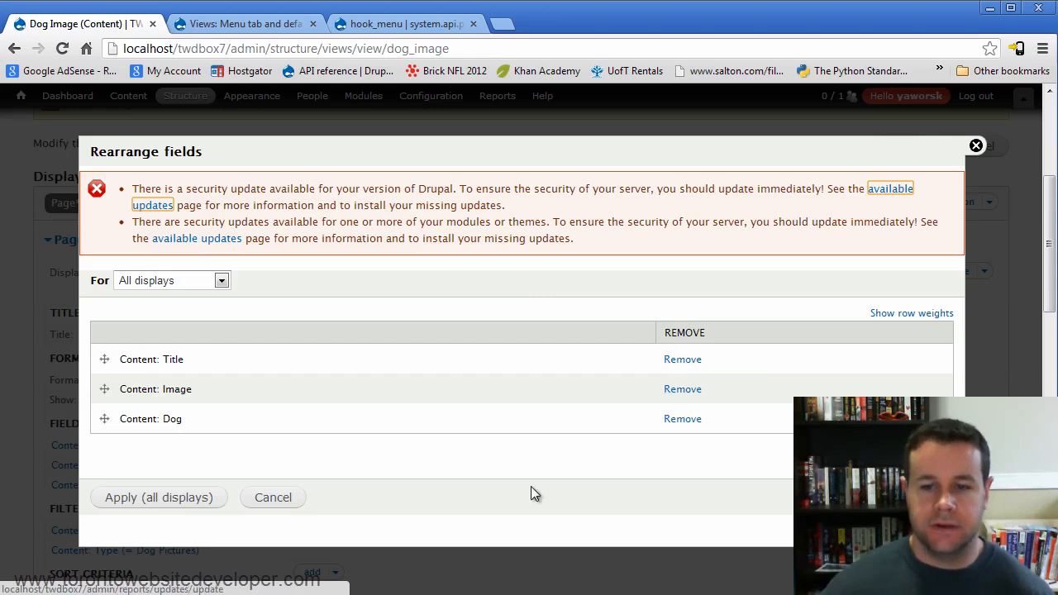
click(278, 502)
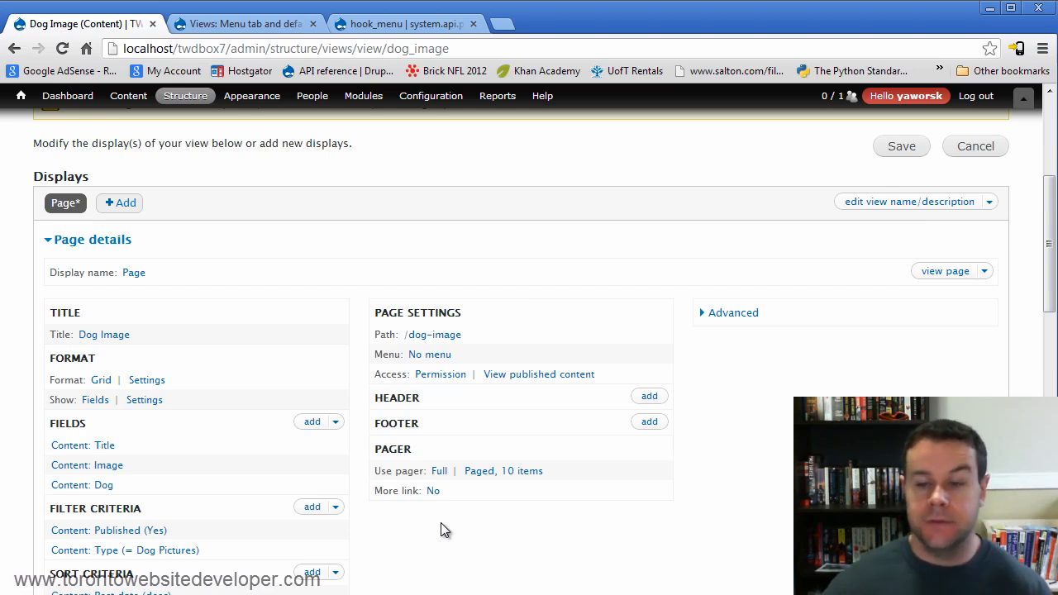
Review the rearranged grid in the view preview, then open the site's home page in a new tab and visit Dog Images
scroll(422, 537, down, 2)
scroll(419, 537, down, 10)
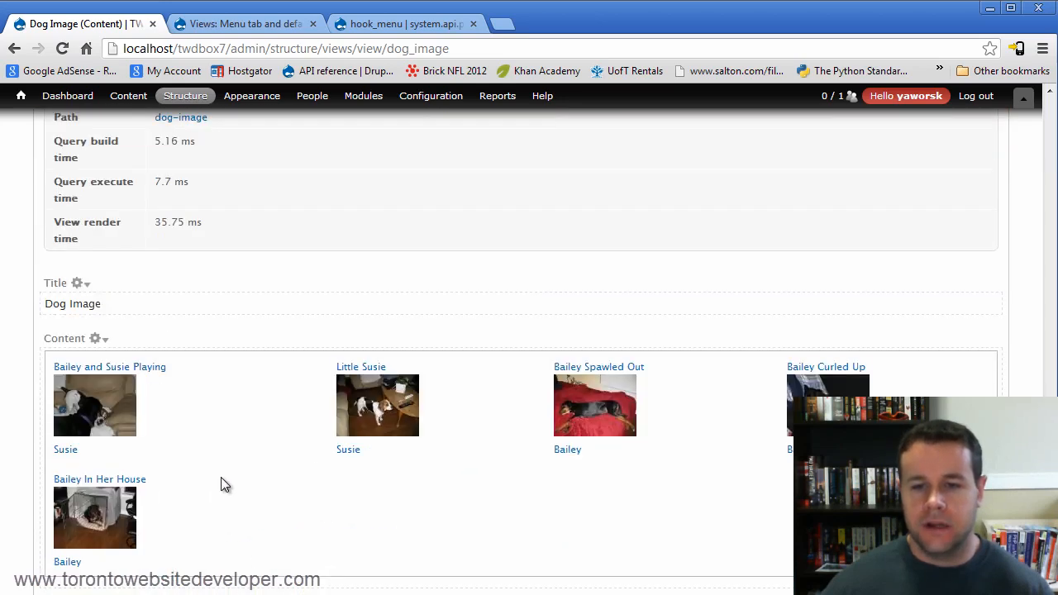
scroll(268, 517, up, 10)
scroll(257, 373, up, 2)
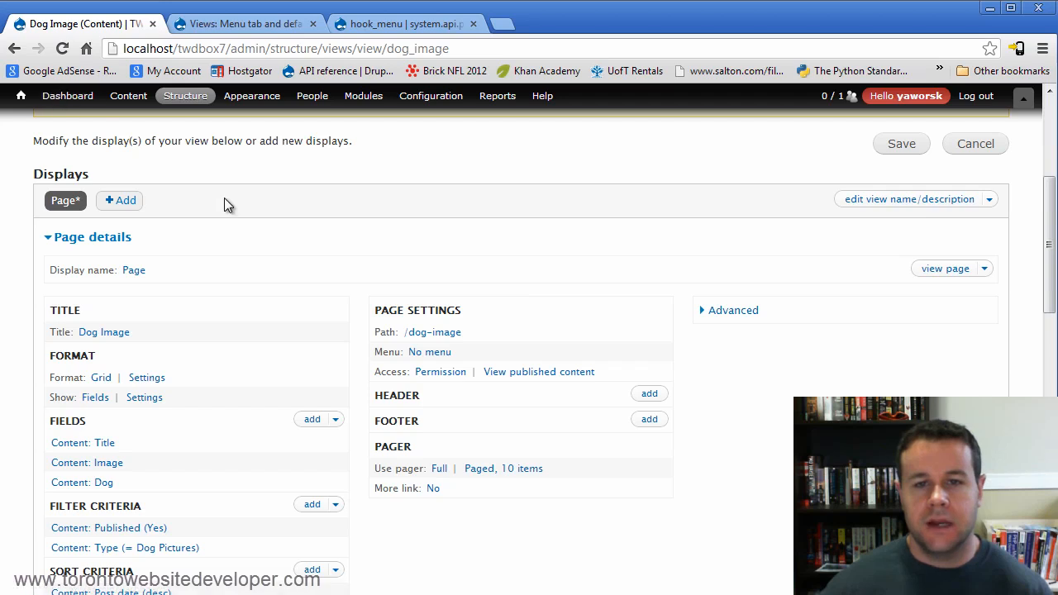
scroll(114, 190, up, 2)
scroll(114, 184, up, 2)
right_click(31, 134)
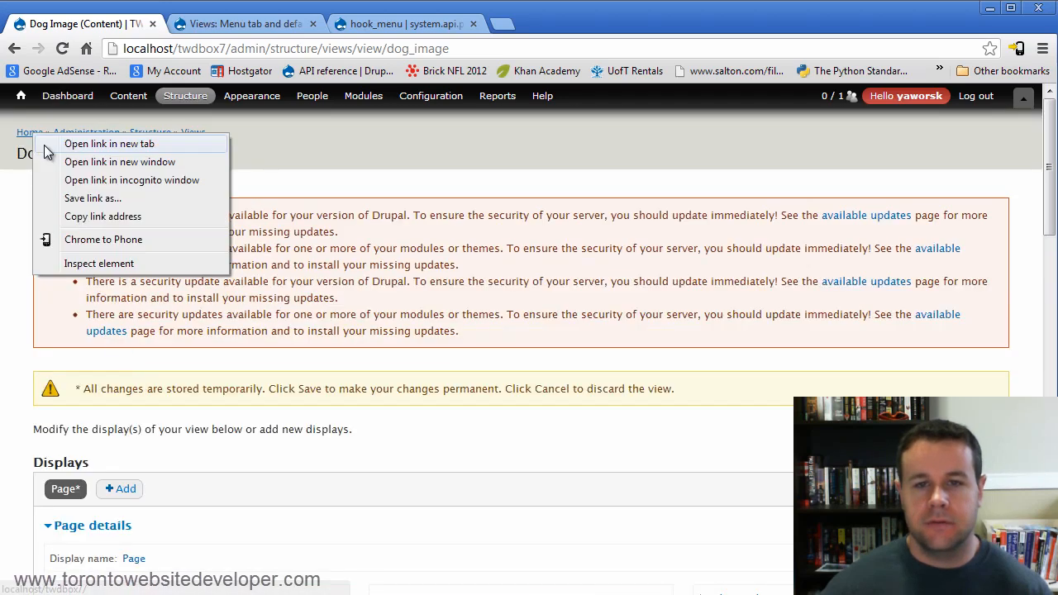
click(95, 144)
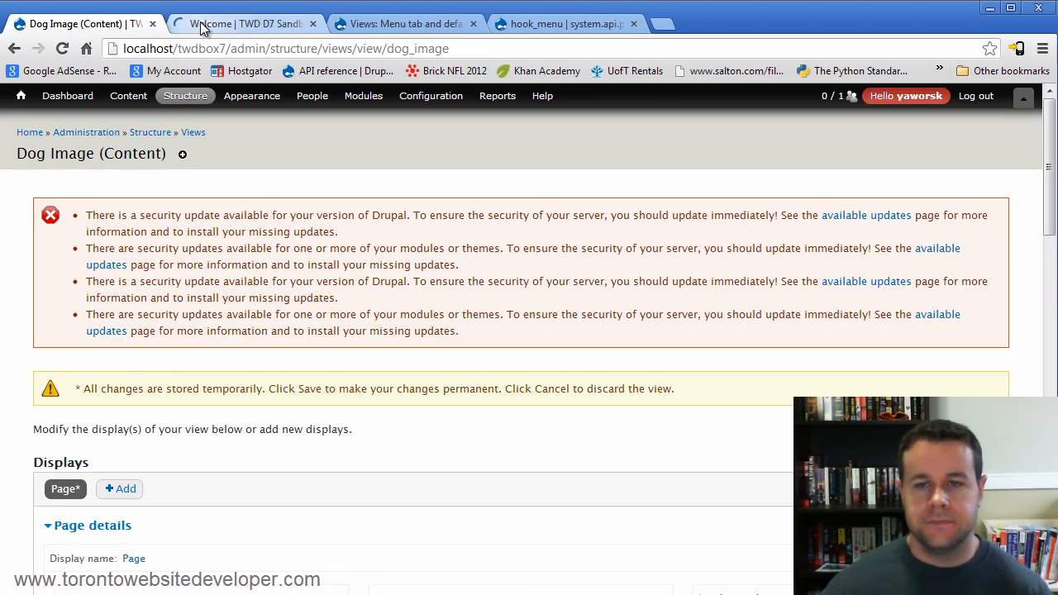
click(202, 24)
click(237, 216)
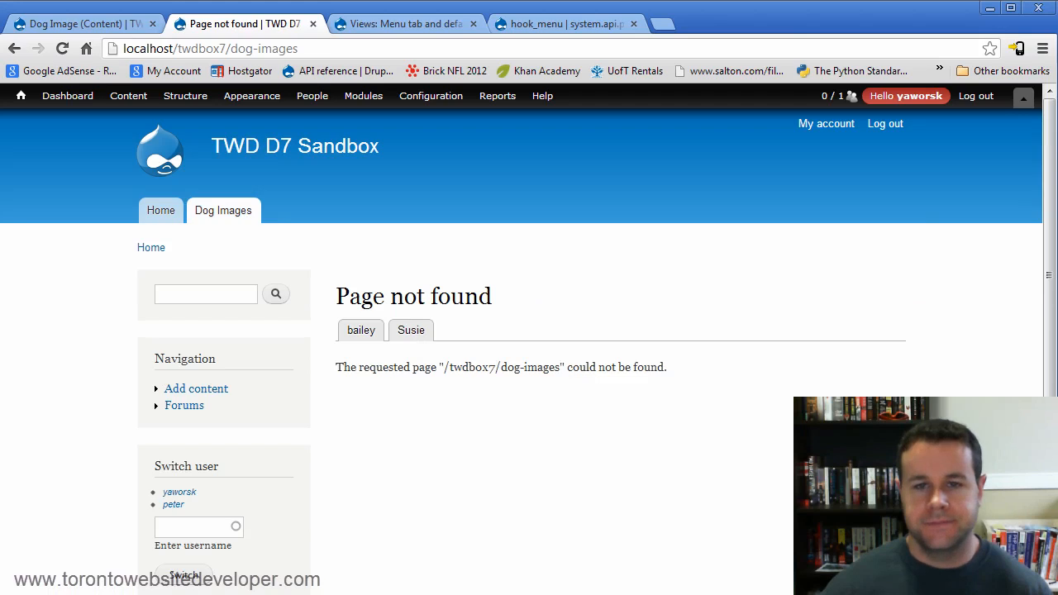
Flush the site's menu cache and return to the home page
mouse_move(21, 95)
mouse_move(50, 137)
click(205, 189)
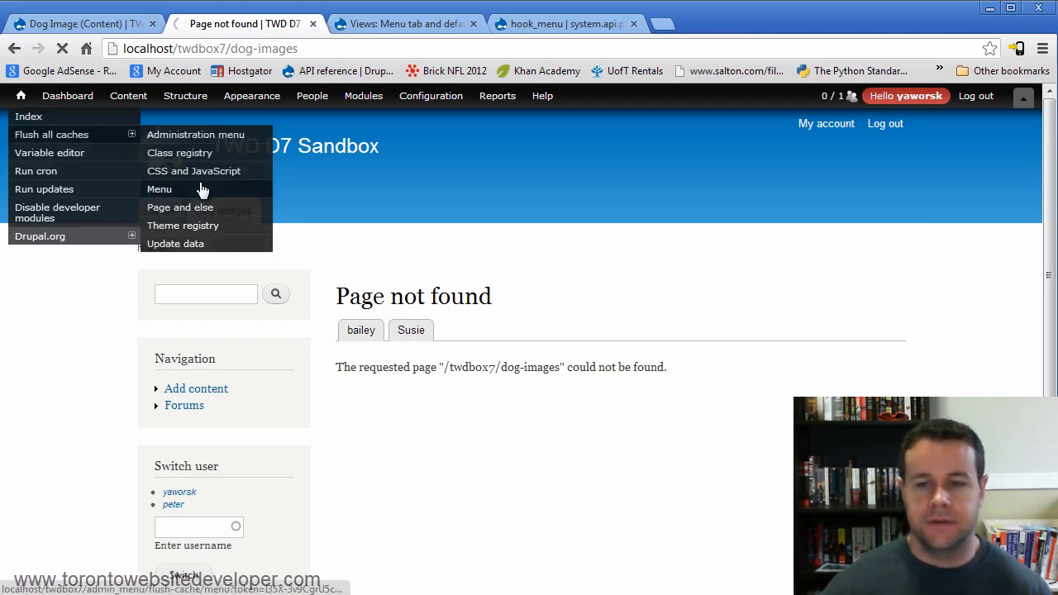
click(161, 164)
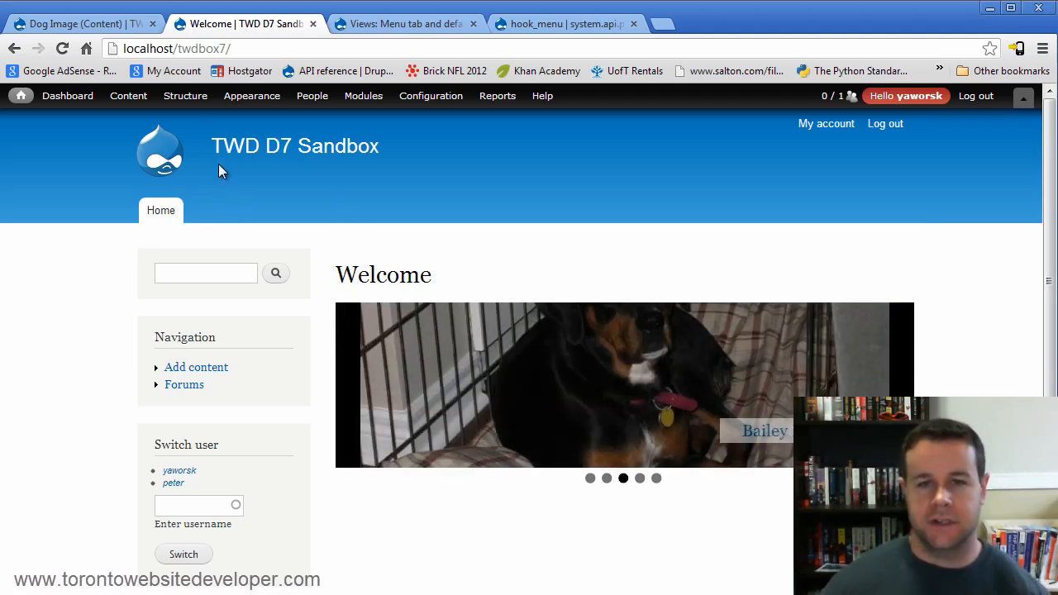
Return to editing the Dog Image view and set its page path to dog-images
click(87, 23)
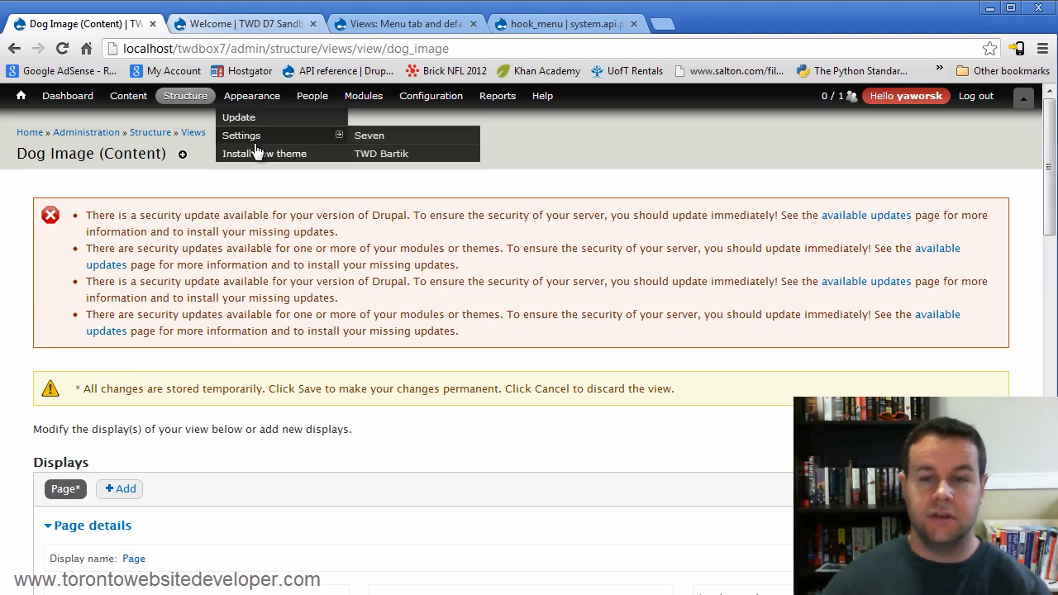
scroll(433, 413, down, 3)
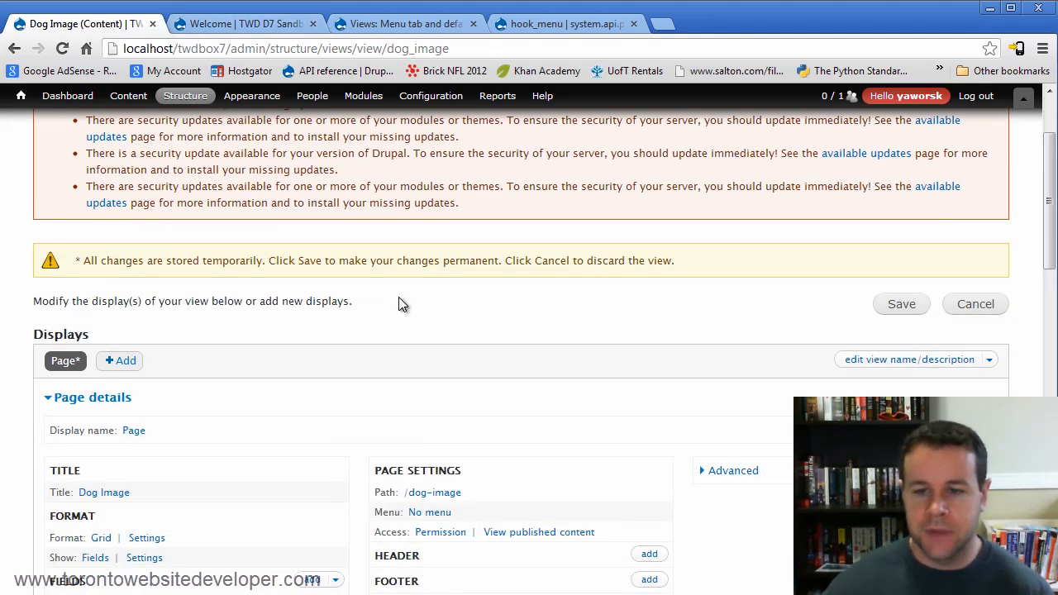
scroll(430, 301, down, 4)
scroll(496, 380, up, 2)
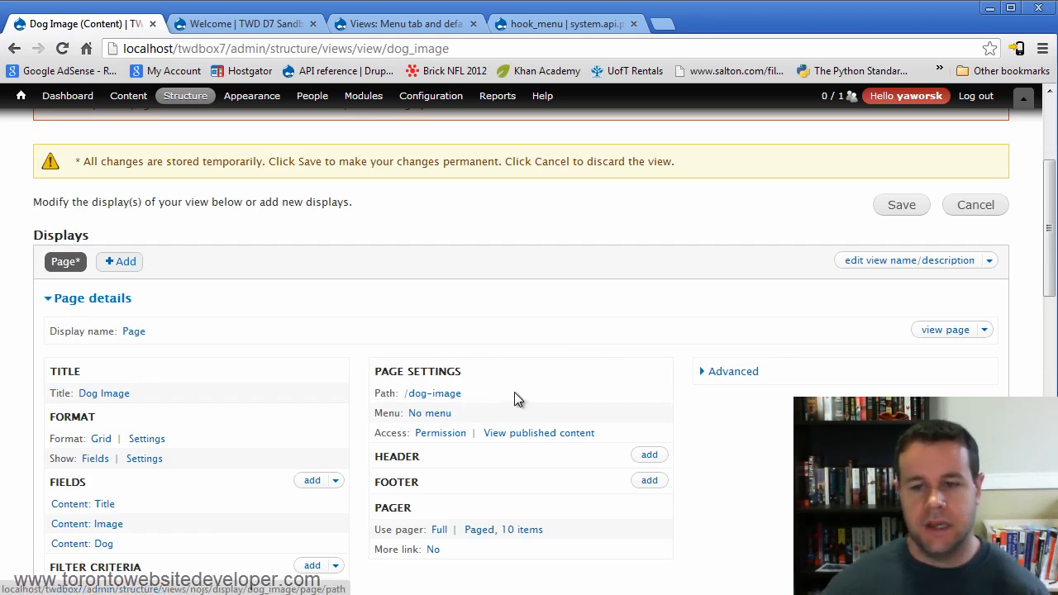
click(442, 395)
click(443, 393)
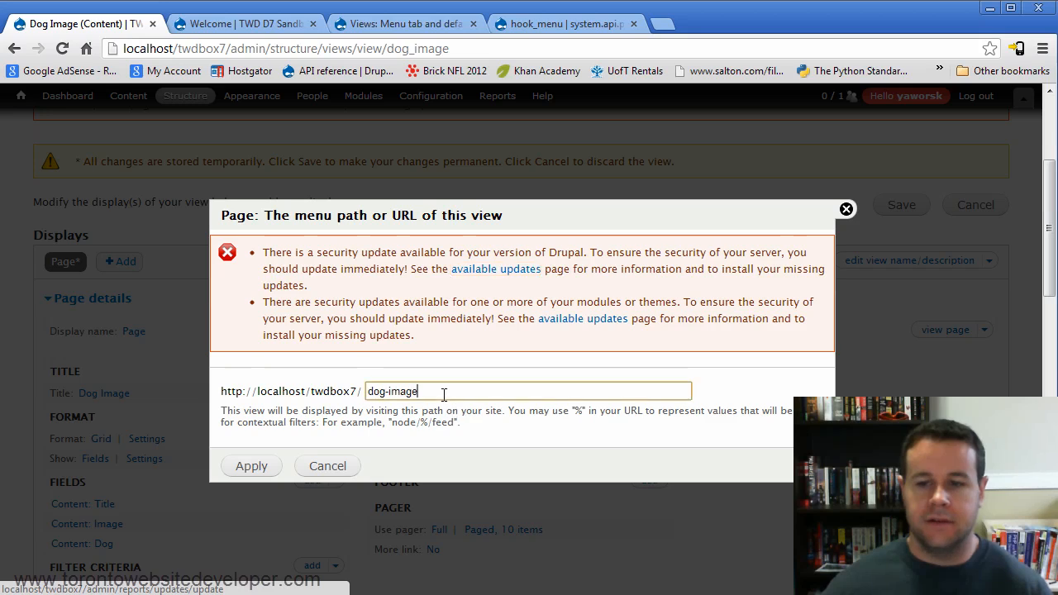
text(s)
click(259, 464)
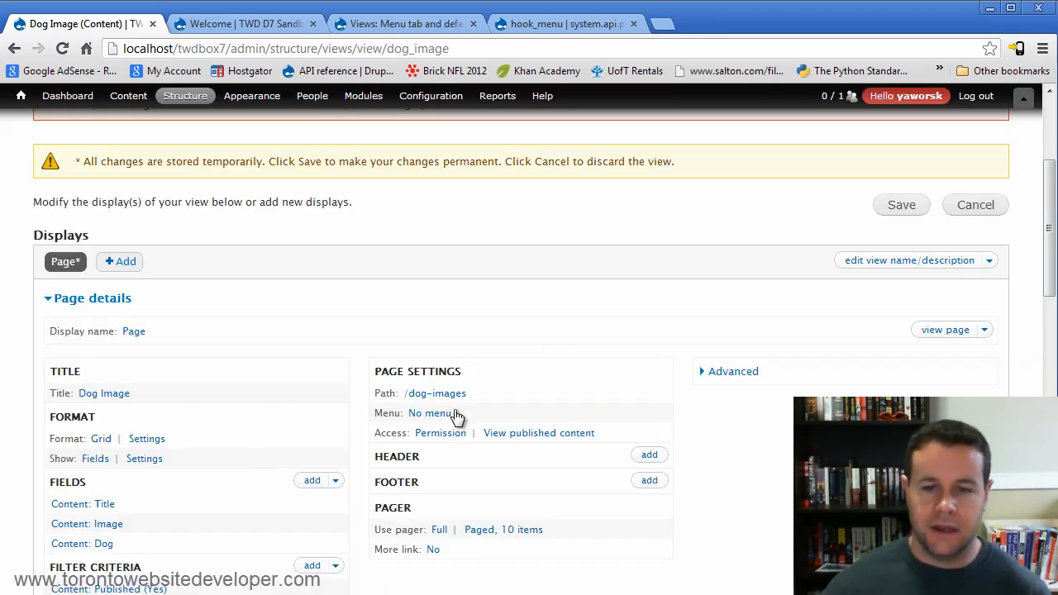
Set the view's title to Dog Images and apply it
click(109, 393)
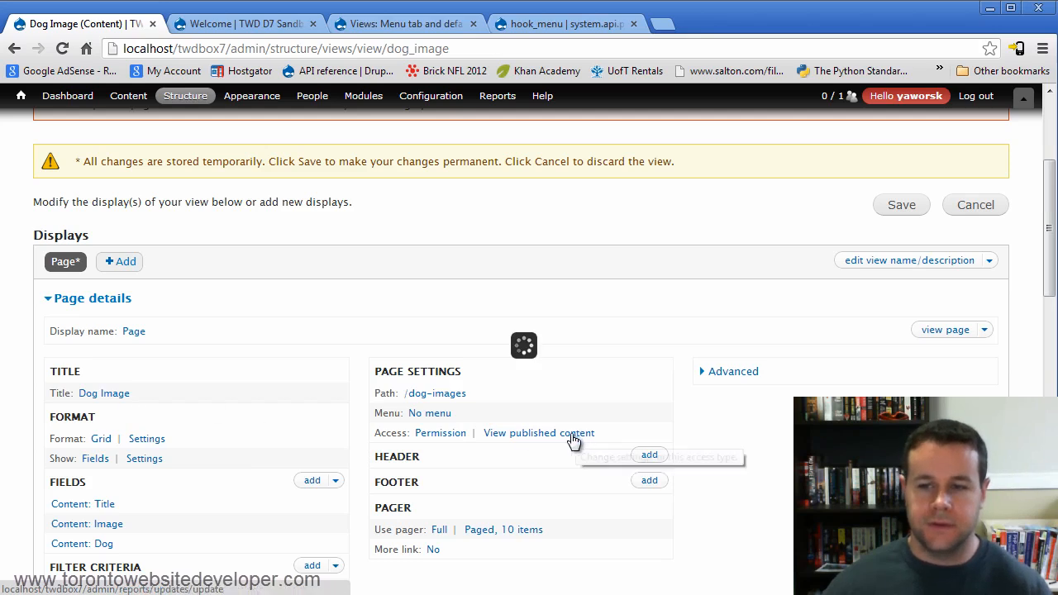
click(336, 405)
text(s)
click(312, 468)
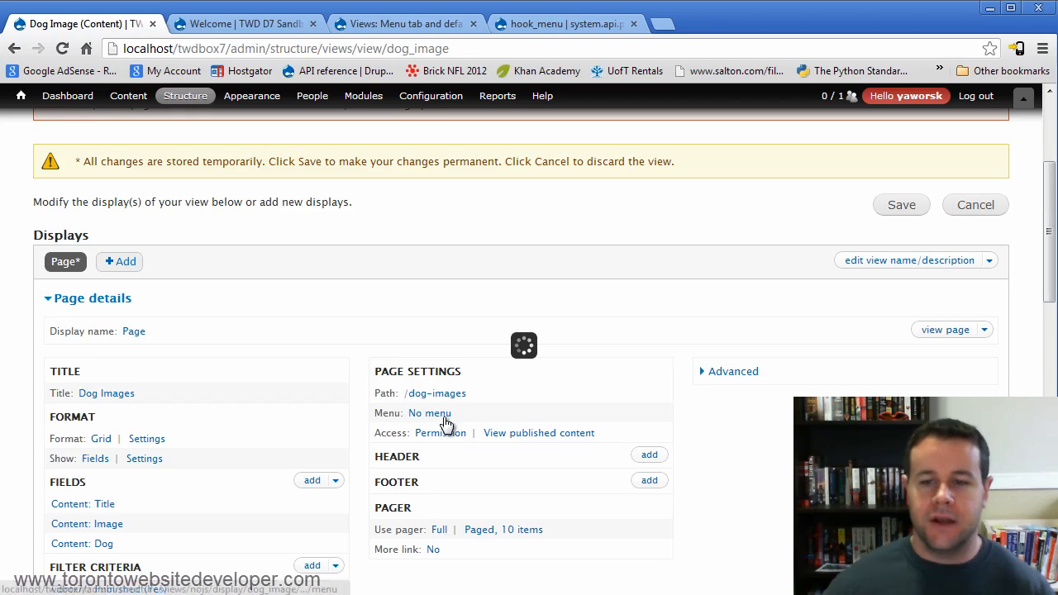
Give the view page a normal menu entry with the title Dog Images
click(426, 416)
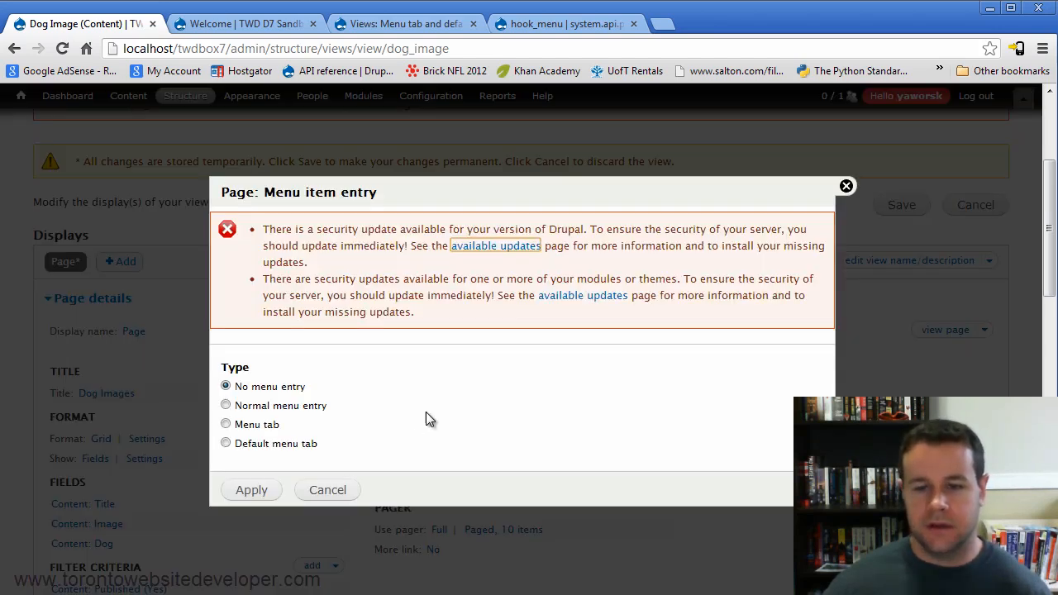
click(295, 406)
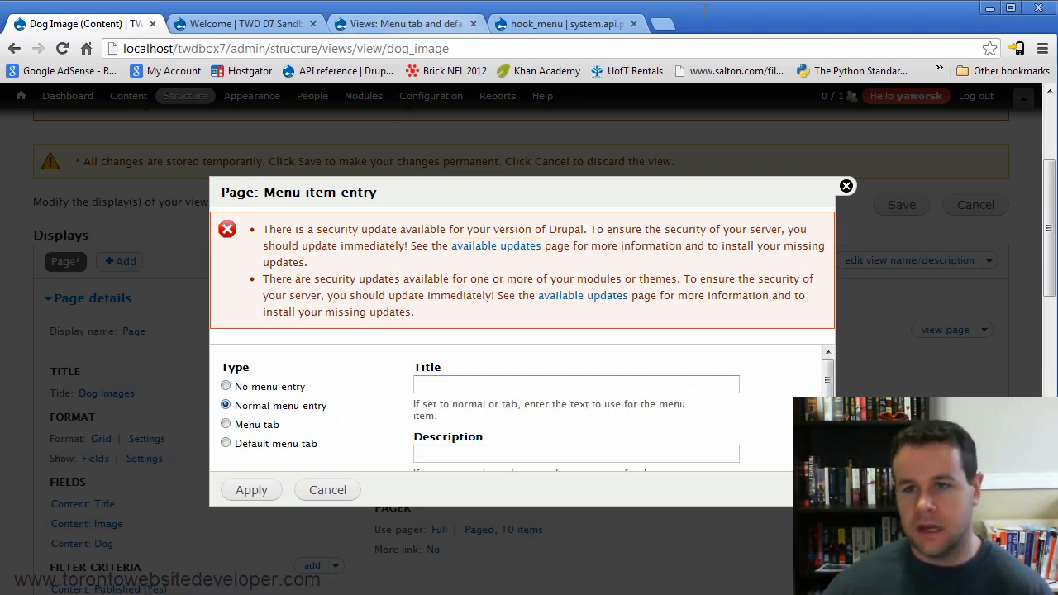
click(698, 381)
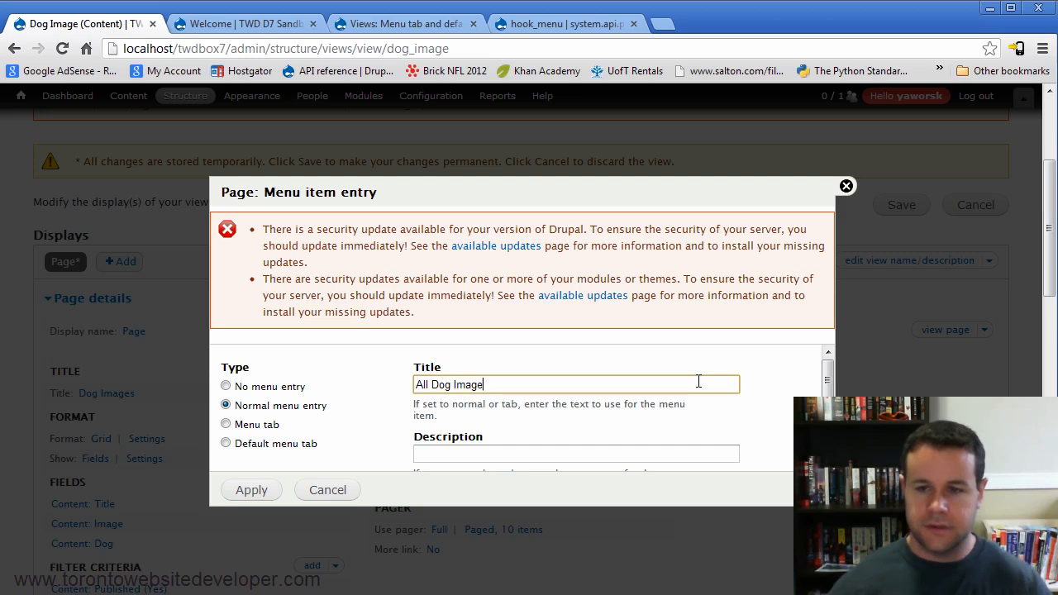
drag(431, 386, 385, 402)
key(BackSpace)
Describe the menu entry as "Checkout all the dog images on the site.", place it in the Main menu and apply the settings
scroll(595, 388, down, 2)
click(553, 400)
text(C)
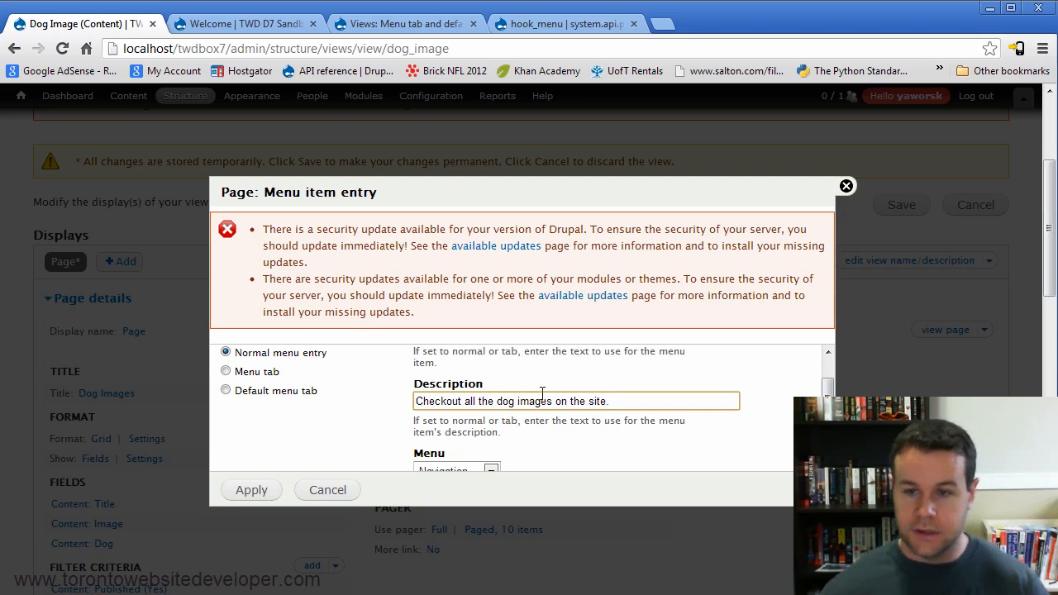
scroll(546, 398, down, 2)
click(480, 386)
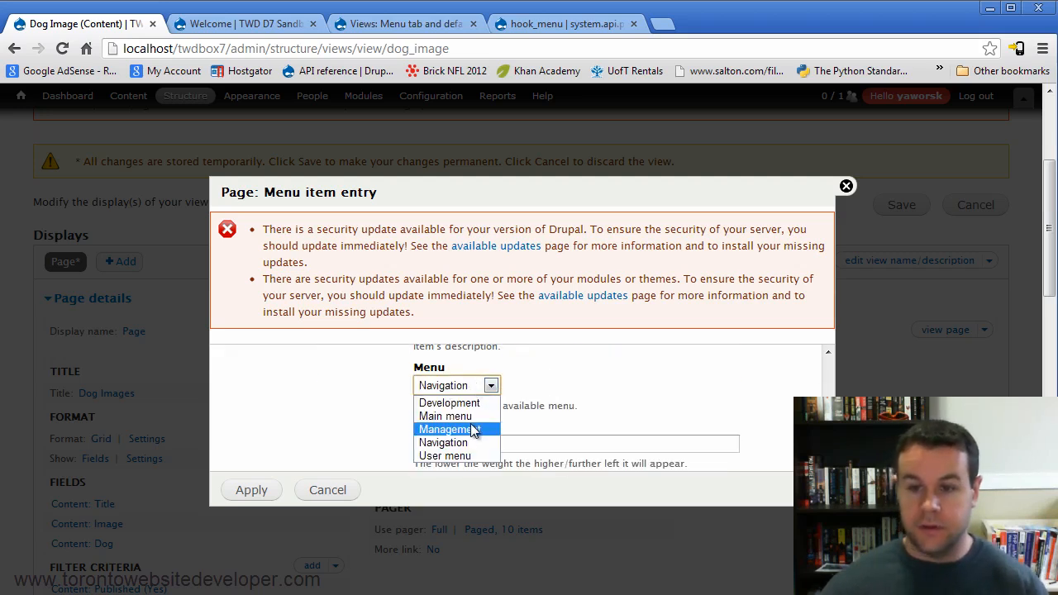
click(472, 416)
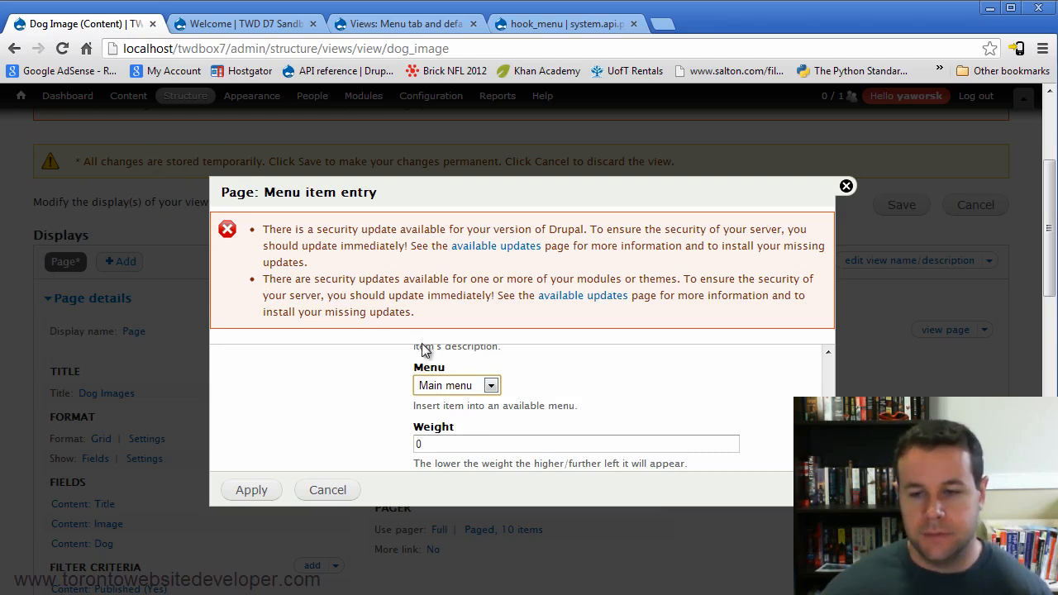
scroll(424, 355, down, 2)
click(263, 527)
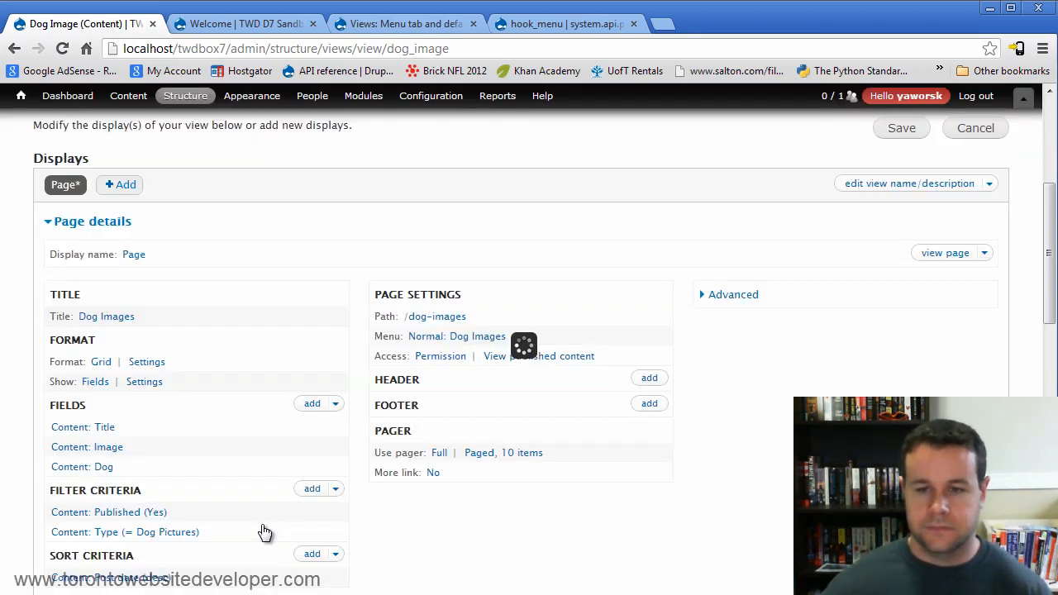
Save the view and reload the site's home page in the other tab
click(913, 201)
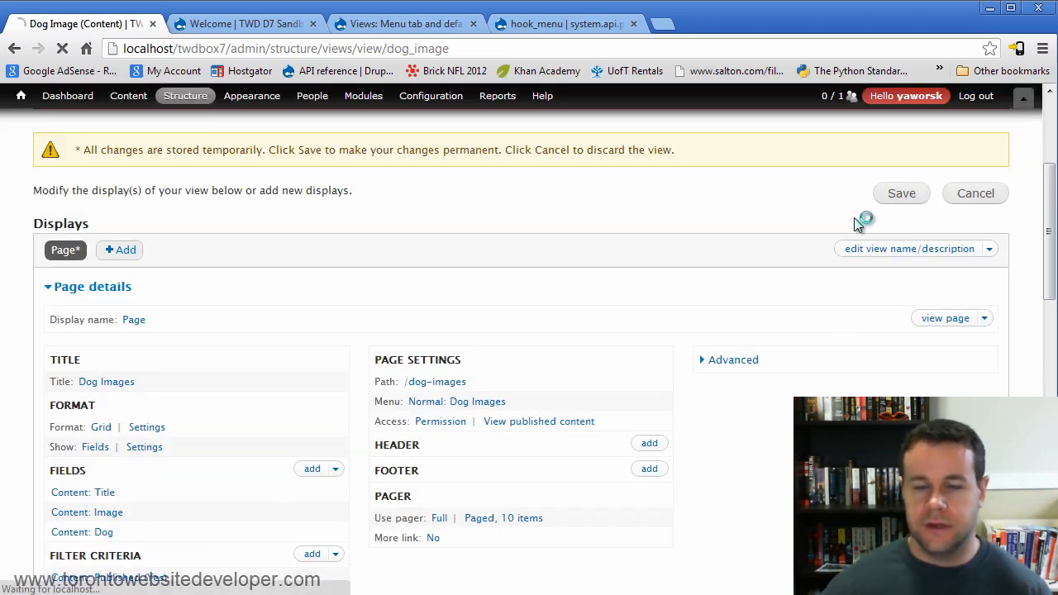
click(233, 19)
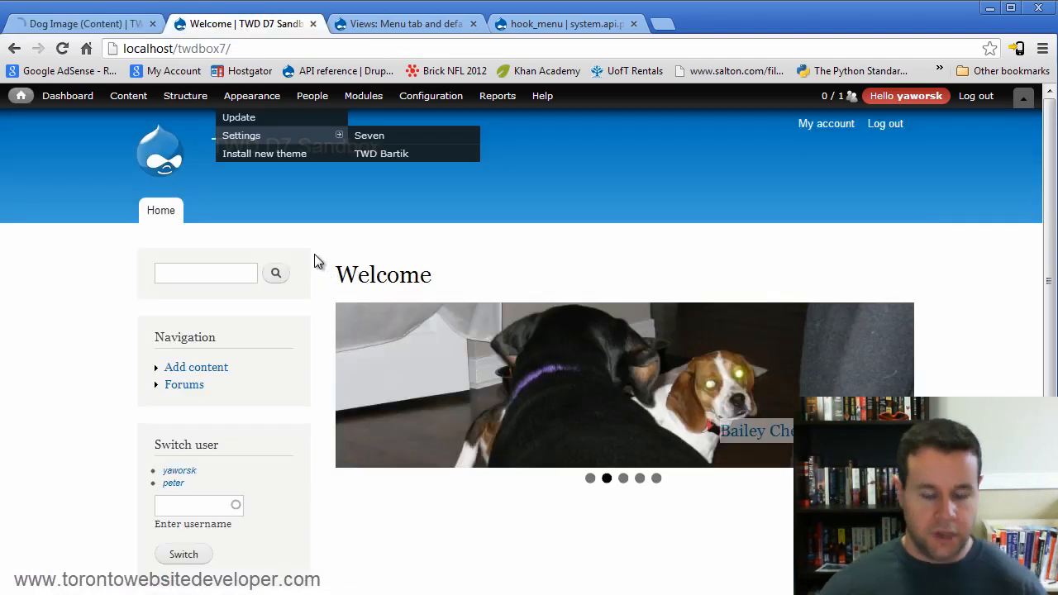
key(F5)
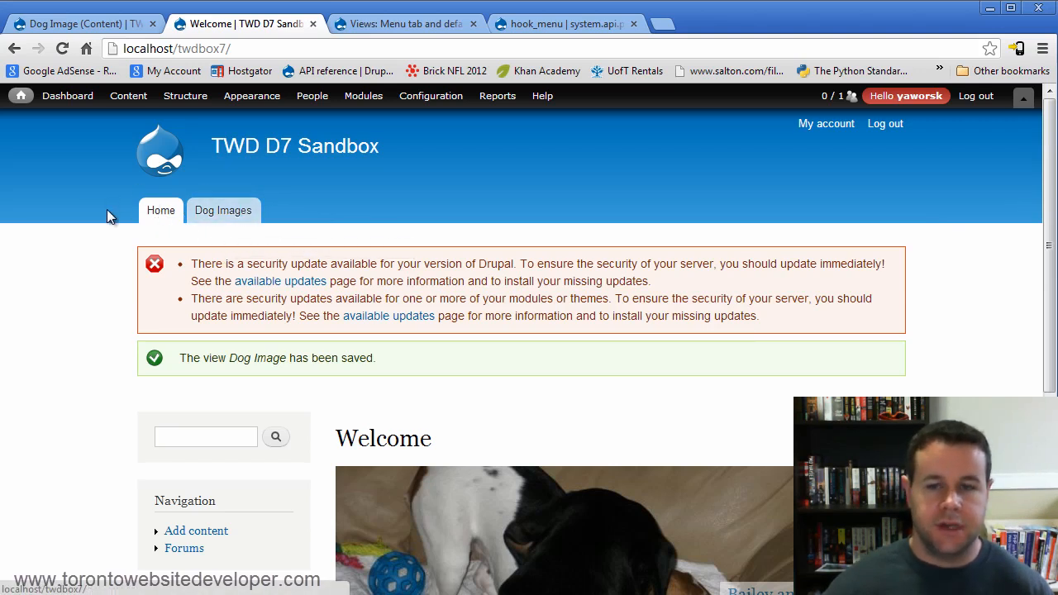
Open the Main menu's link list and try moving the Dog Images link above Home and back below it
mouse_move(183, 100)
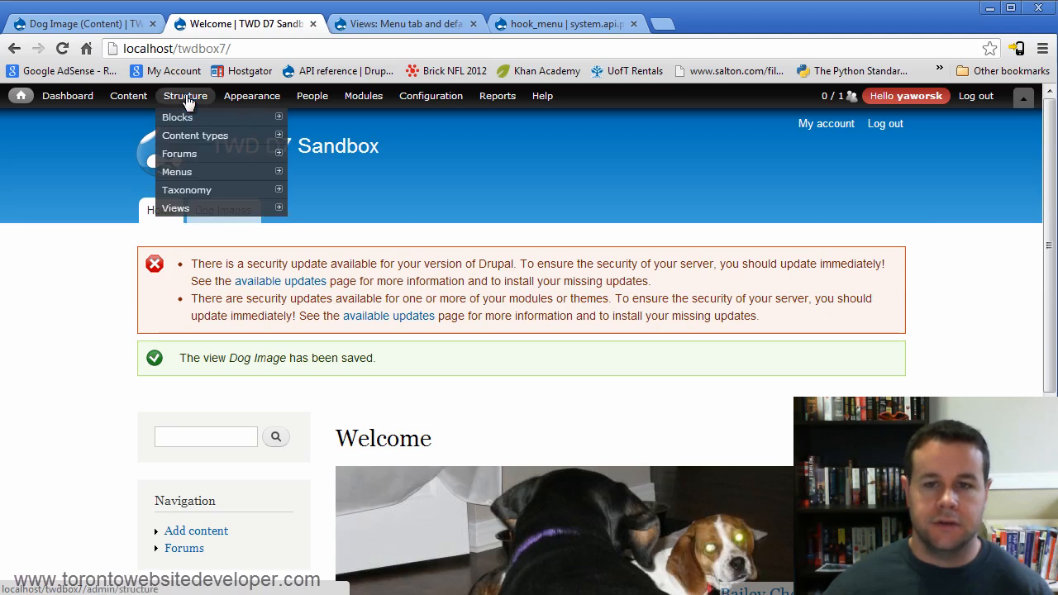
mouse_move(176, 172)
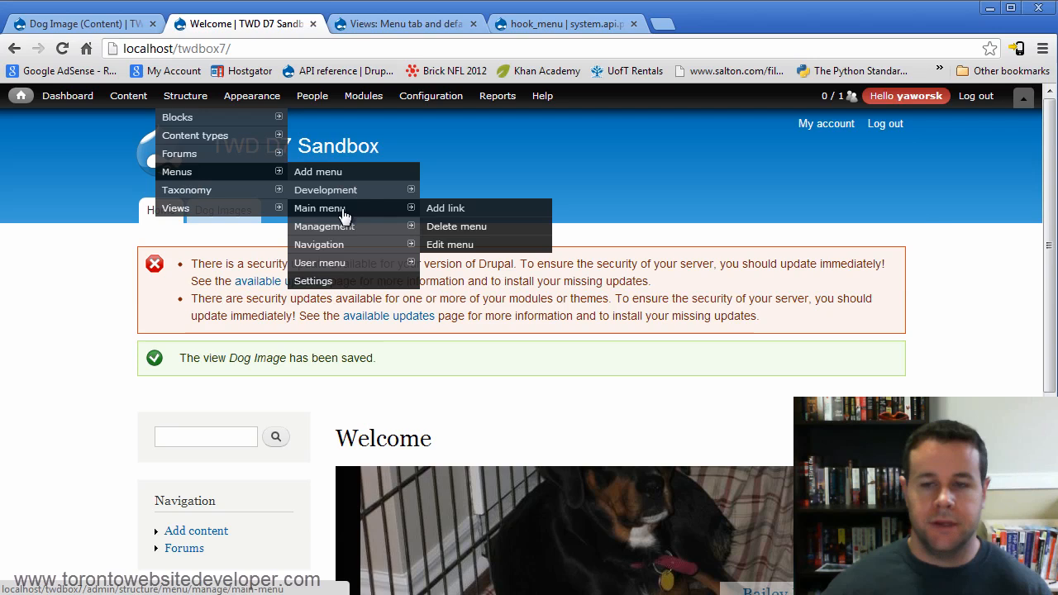
click(344, 215)
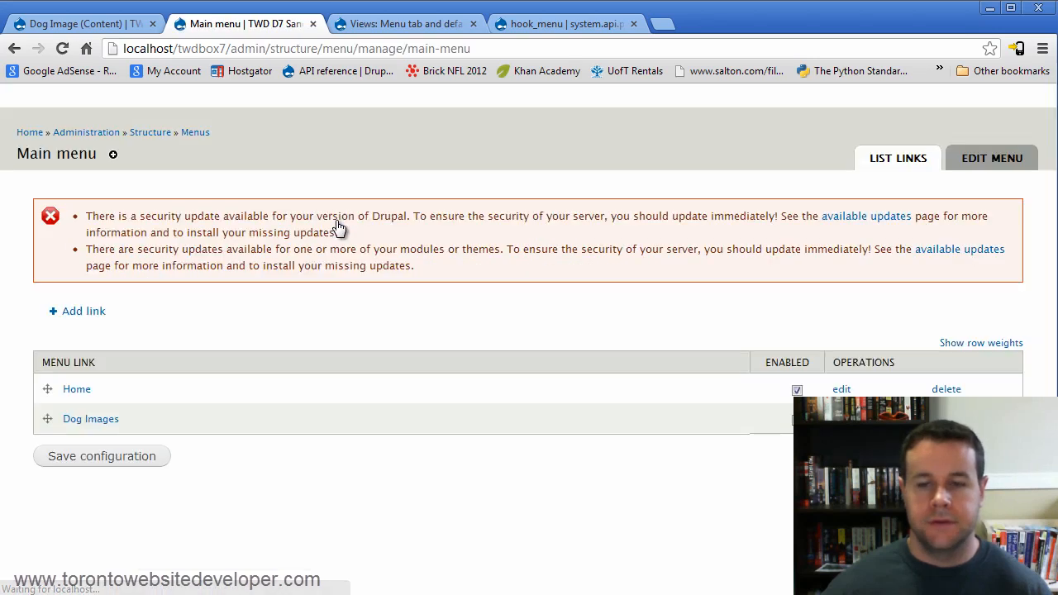
drag(47, 419, 50, 395)
drag(47, 435, 50, 463)
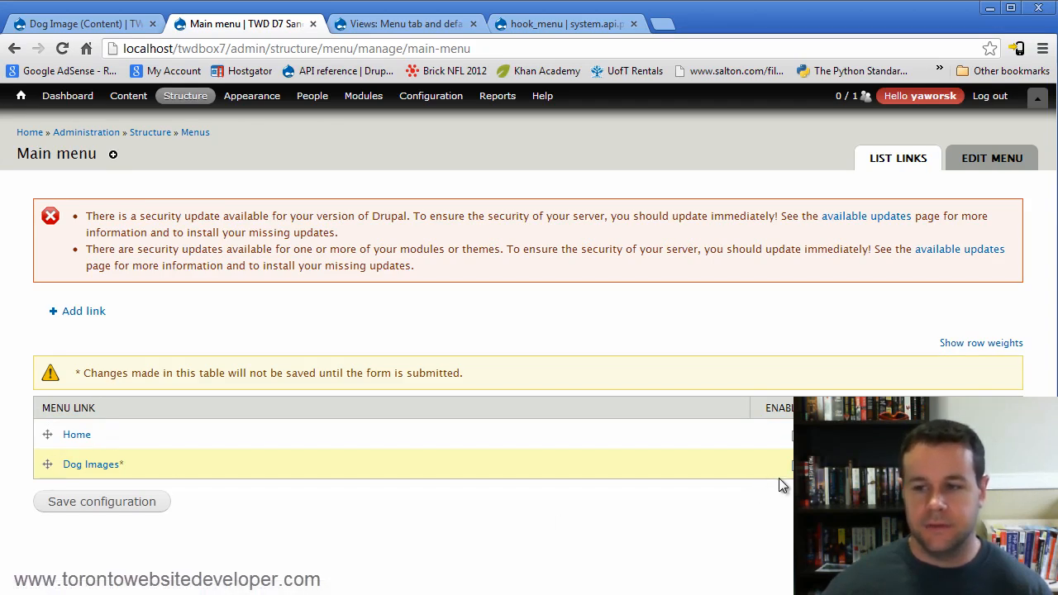
Open the Dog Images menu link for editing and examine its path, description, enabled state, parent link and weight
click(102, 502)
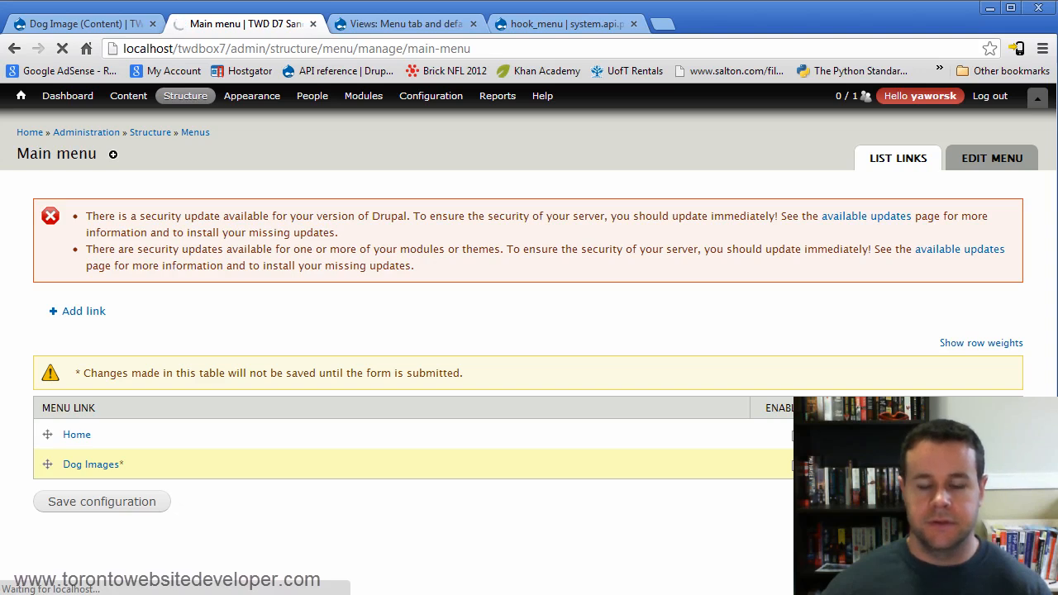
scroll(465, 378, down, 2)
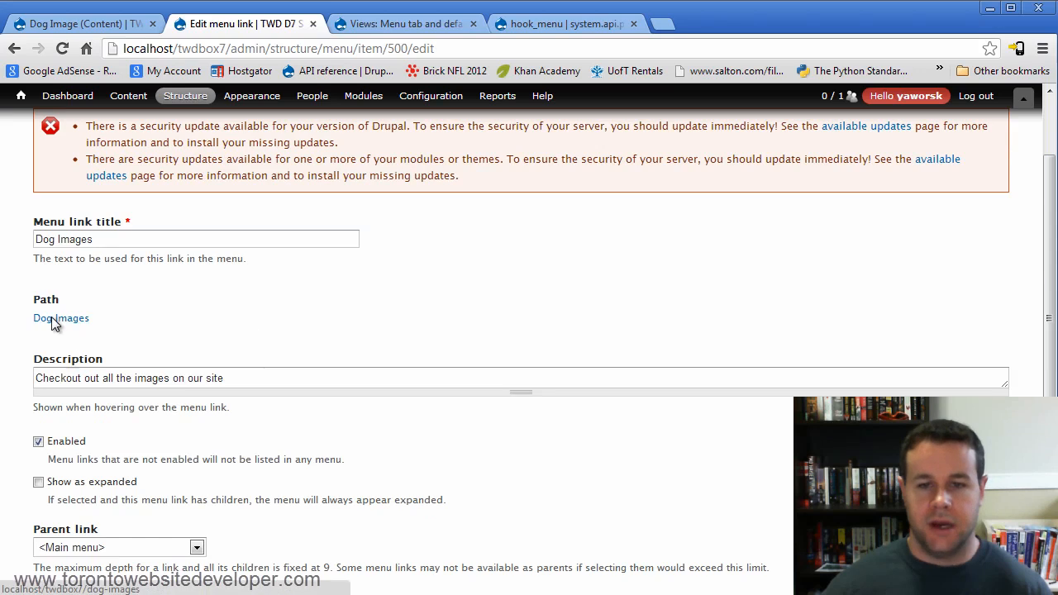
scroll(223, 457, down, 1)
scroll(111, 377, down, 2)
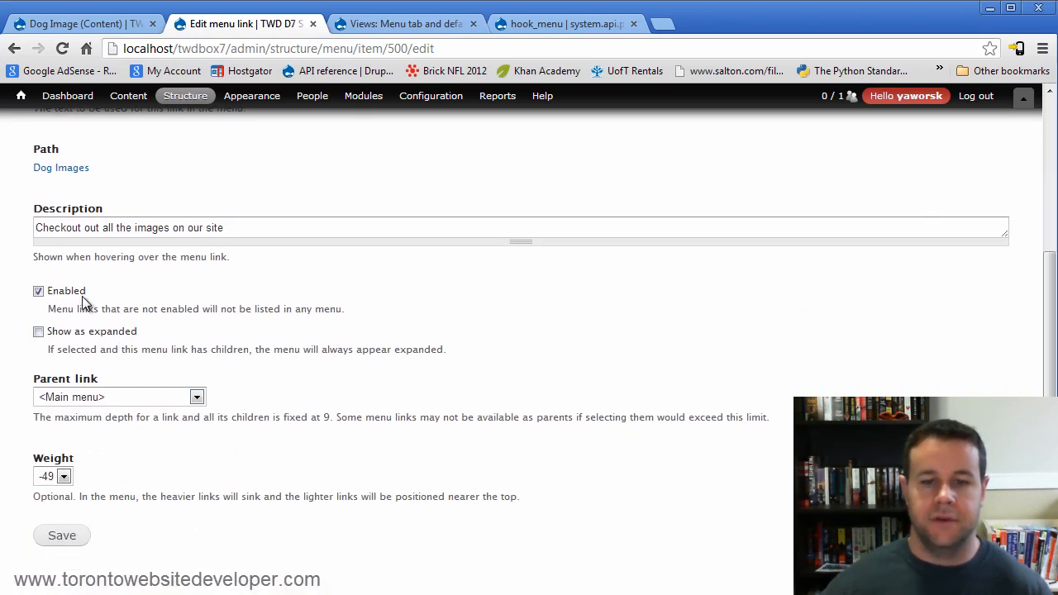
scroll(352, 500, up, 1)
scroll(351, 499, up, 4)
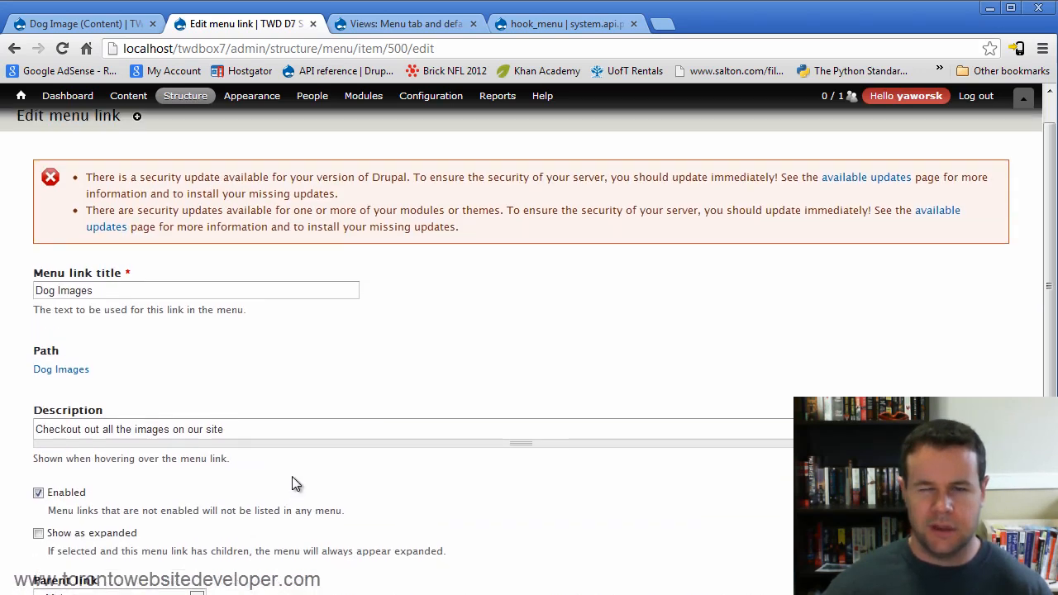
scroll(332, 373, up, 1)
Go back to the site's home page without editing the link and open the Dog Images page from the main menu
key(alt+Left)
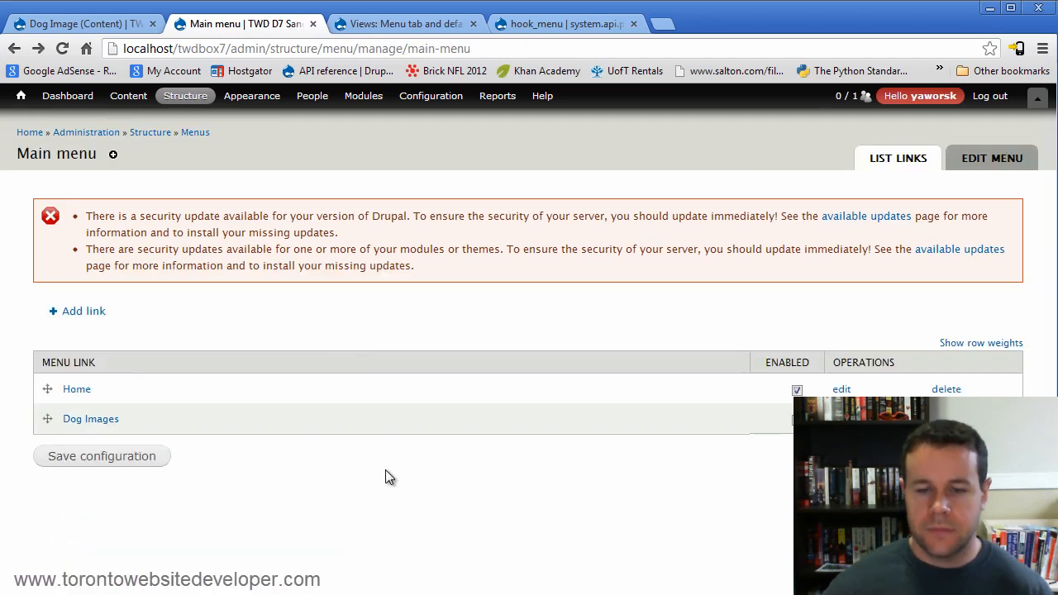
key(alt+Left)
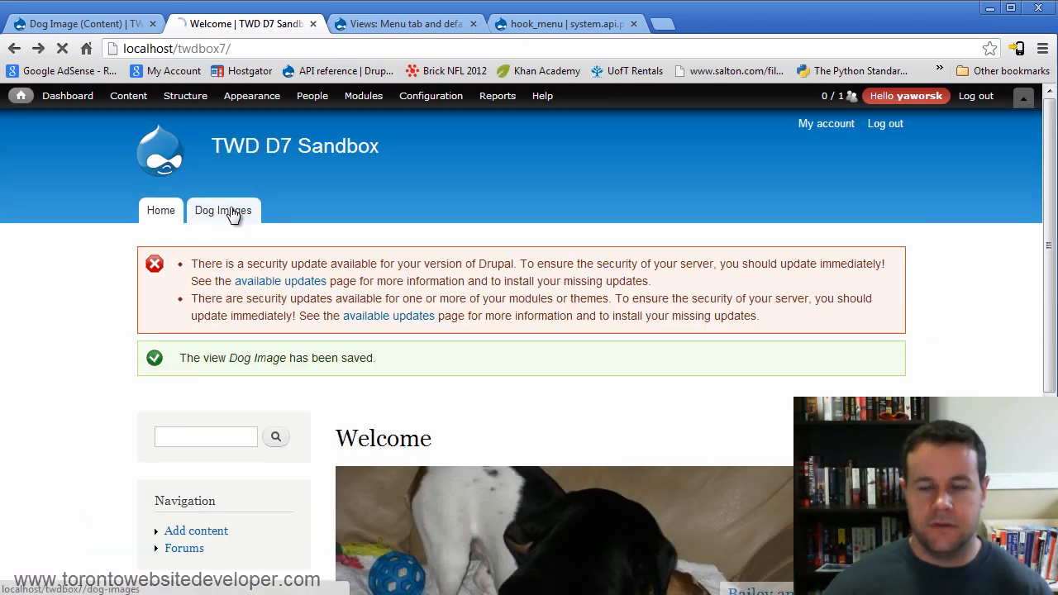
click(237, 212)
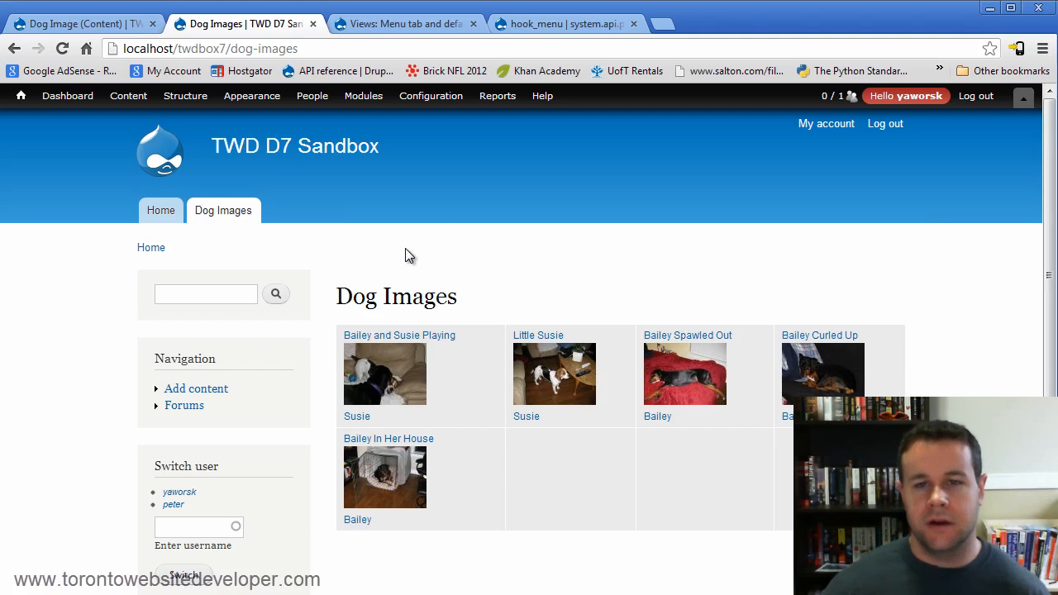
Return to the Dog Image view's configuration and open the menu item settings of its page display
click(101, 25)
scroll(607, 509, down, 3)
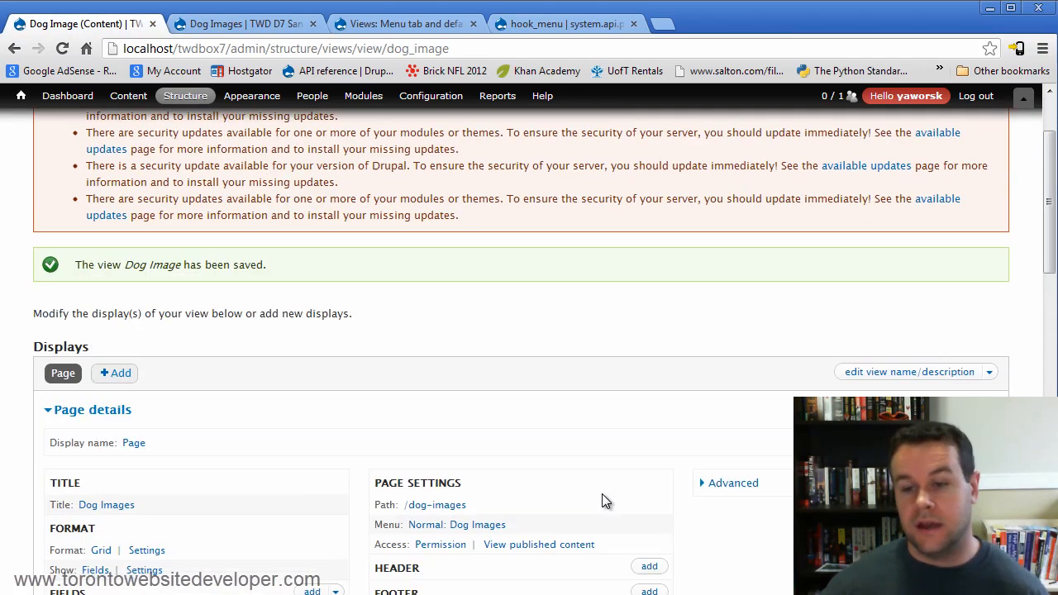
scroll(602, 493, down, 1)
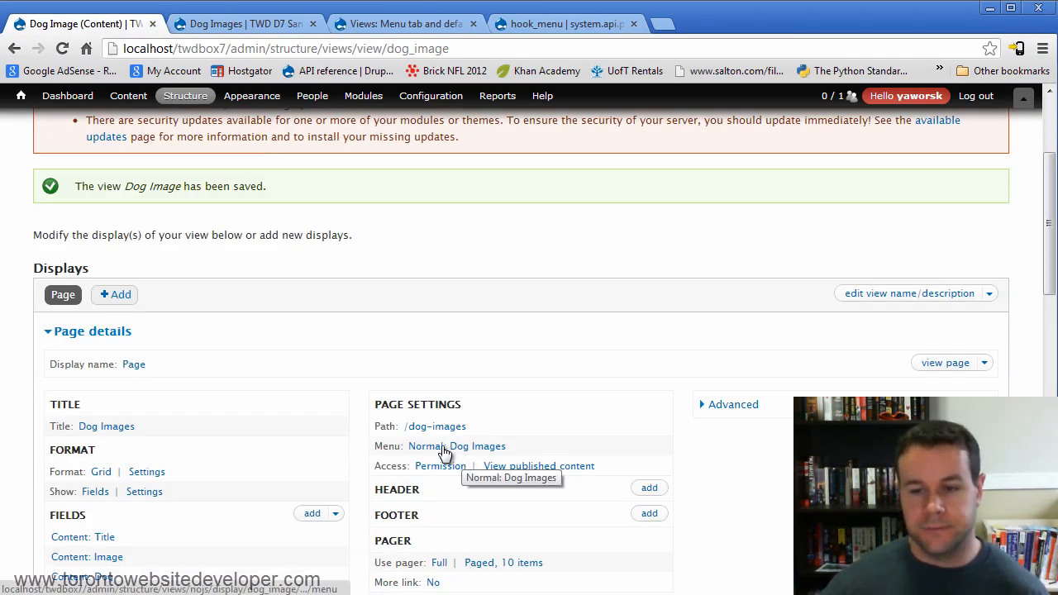
click(444, 448)
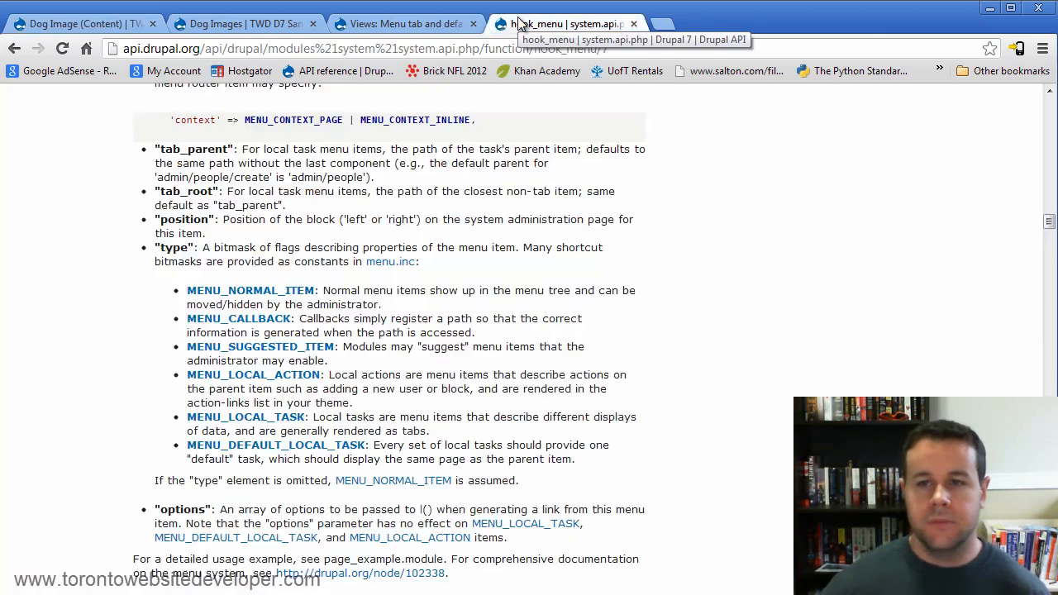
Look up hook_menu in the Drupal 7 API reference and examine the menu item types it describes
click(519, 24)
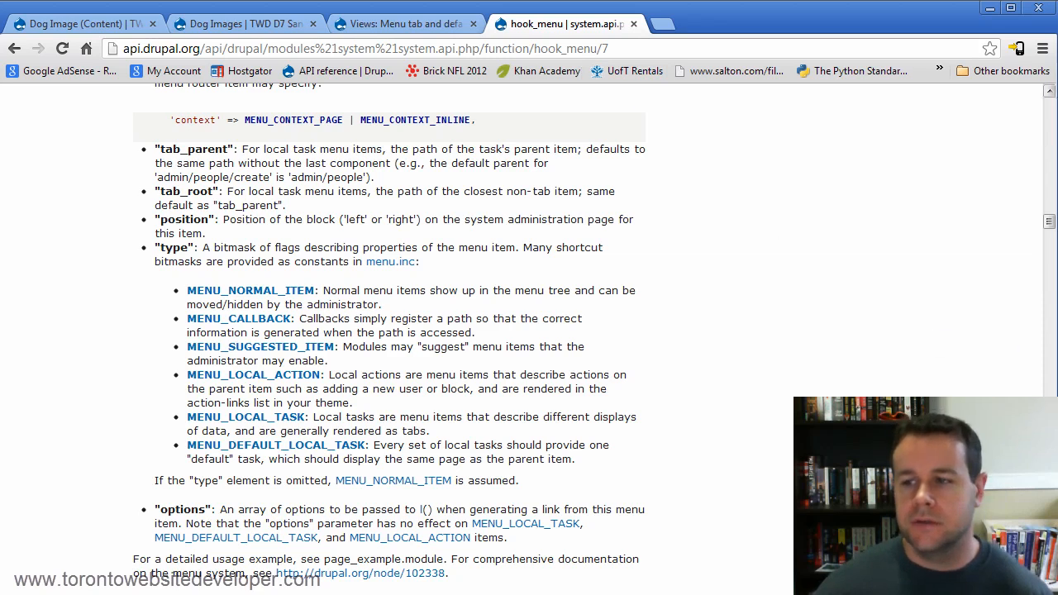
drag(1050, 224, 1050, 99)
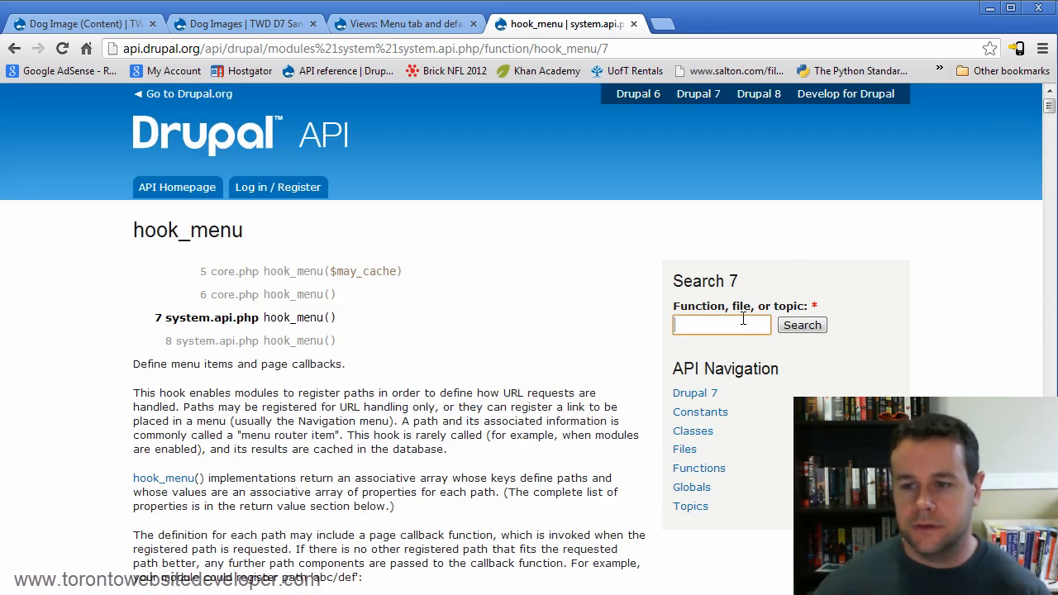
text(hook_menu)
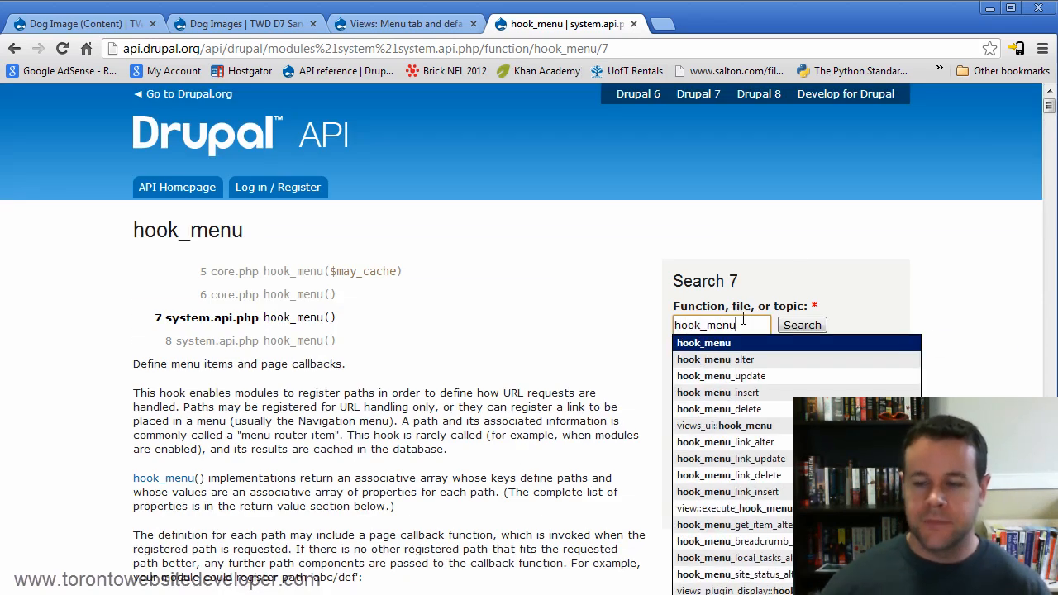
key(Return)
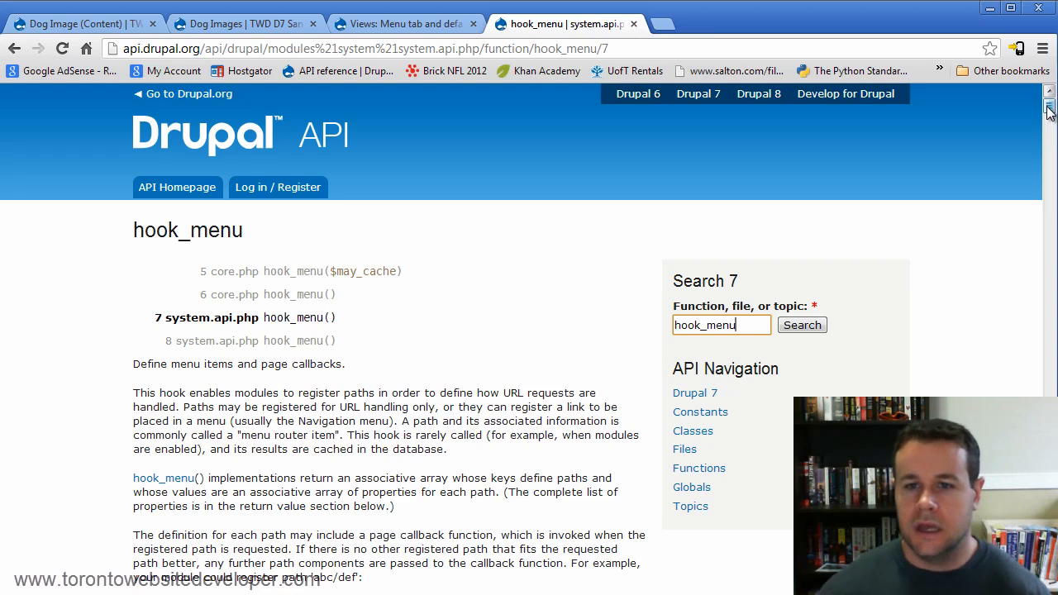
mouse_move(193, 234)
mouse_down()
mouse_move(131, 232)
mouse_move(191, 234)
mouse_up()
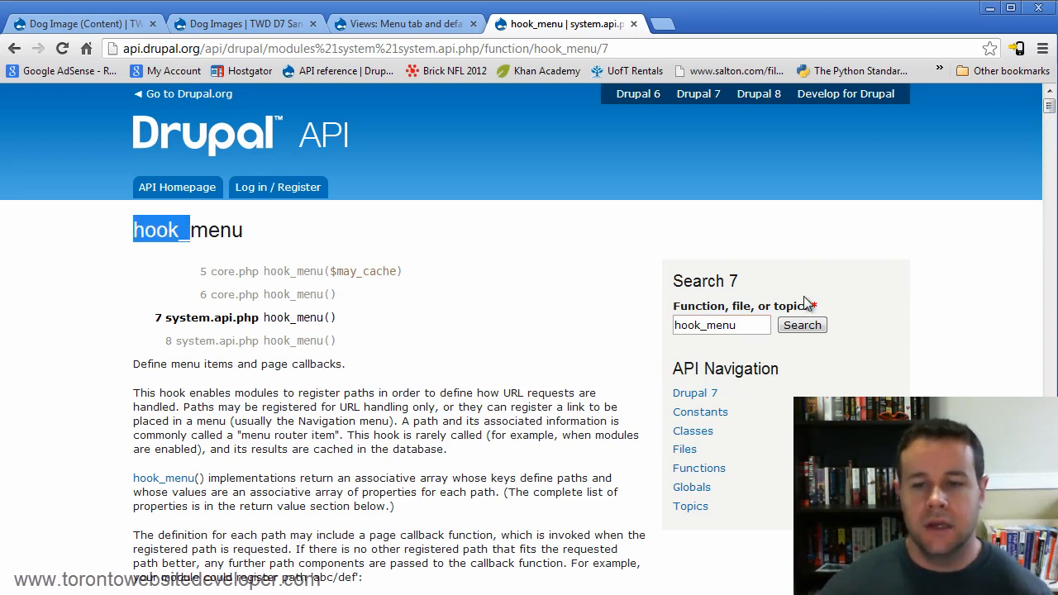
drag(1051, 110, 1051, 226)
scroll(738, 369, down, 3)
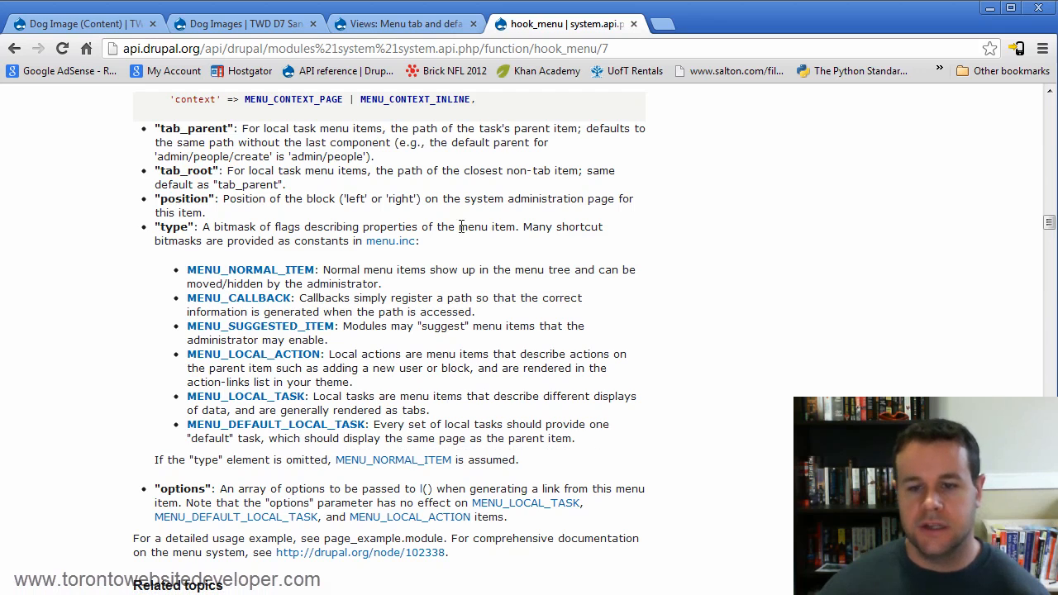
Compare the view's normal menu entry settings with the live Dog Images page, and cancel out of the settings
click(87, 25)
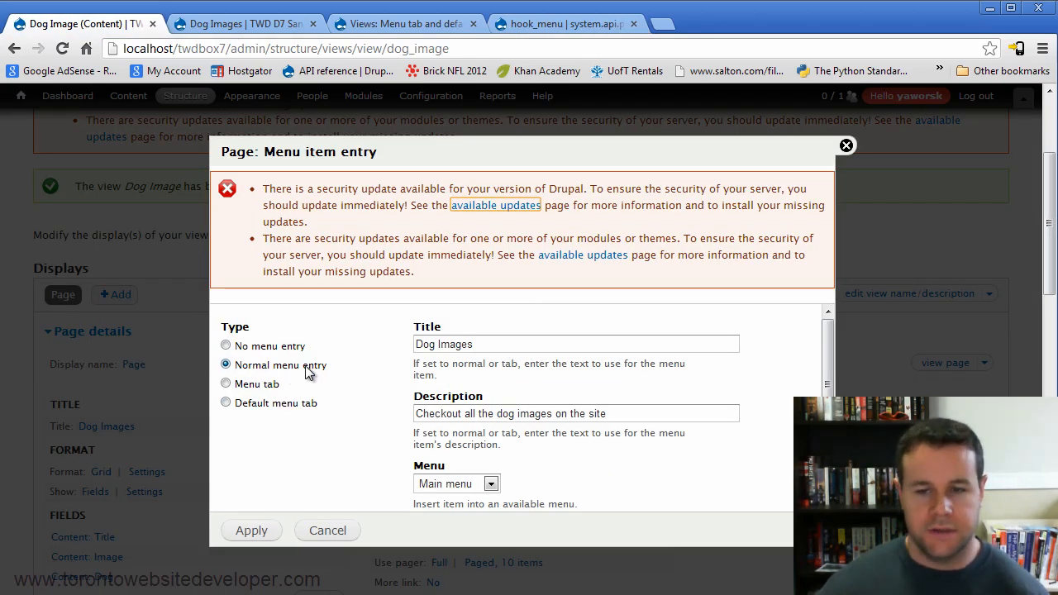
drag(326, 365, 250, 365)
click(277, 367)
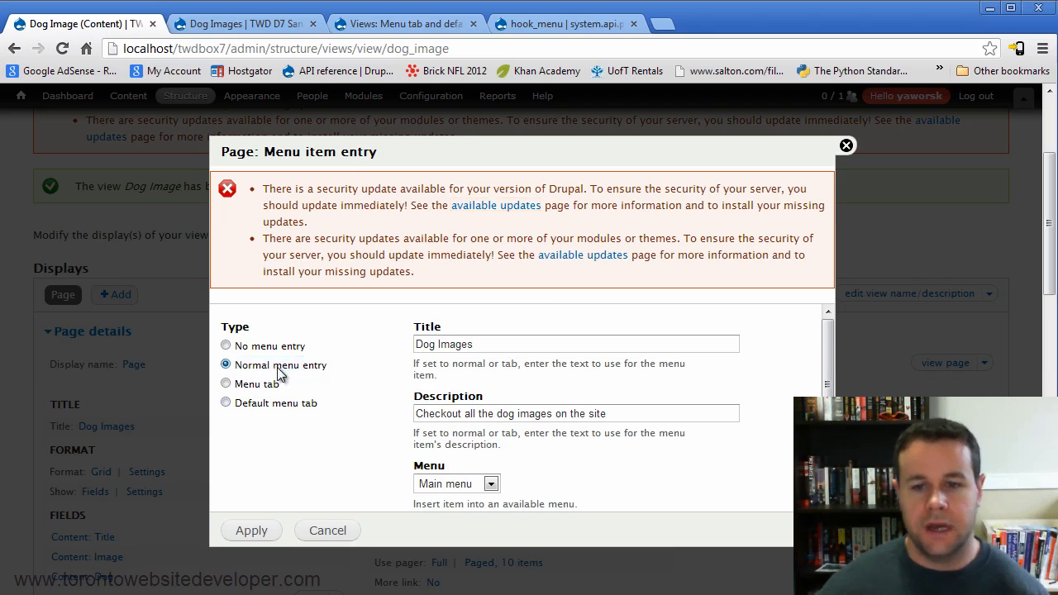
click(208, 18)
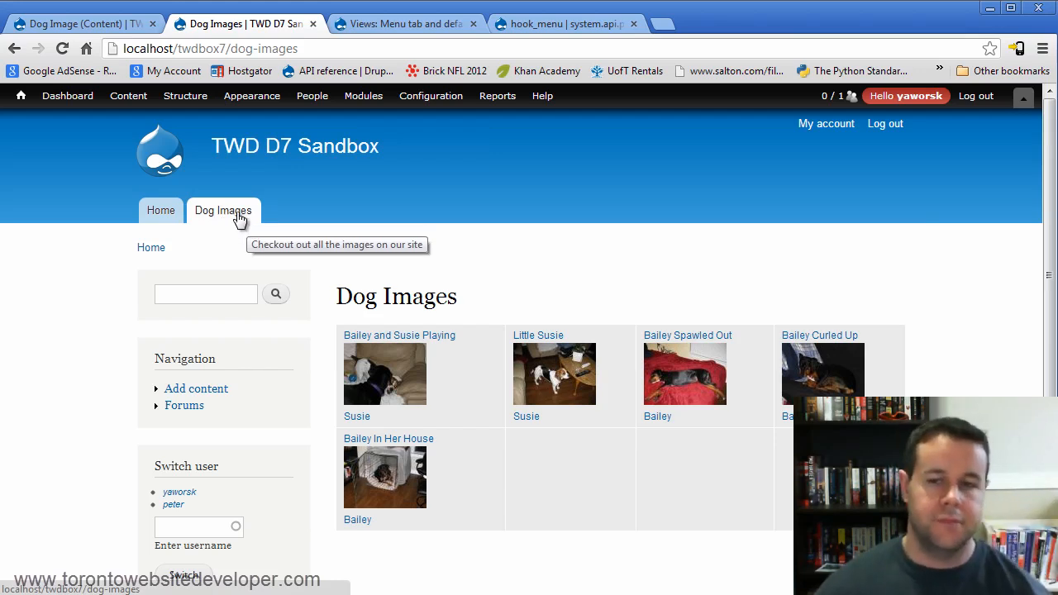
click(116, 24)
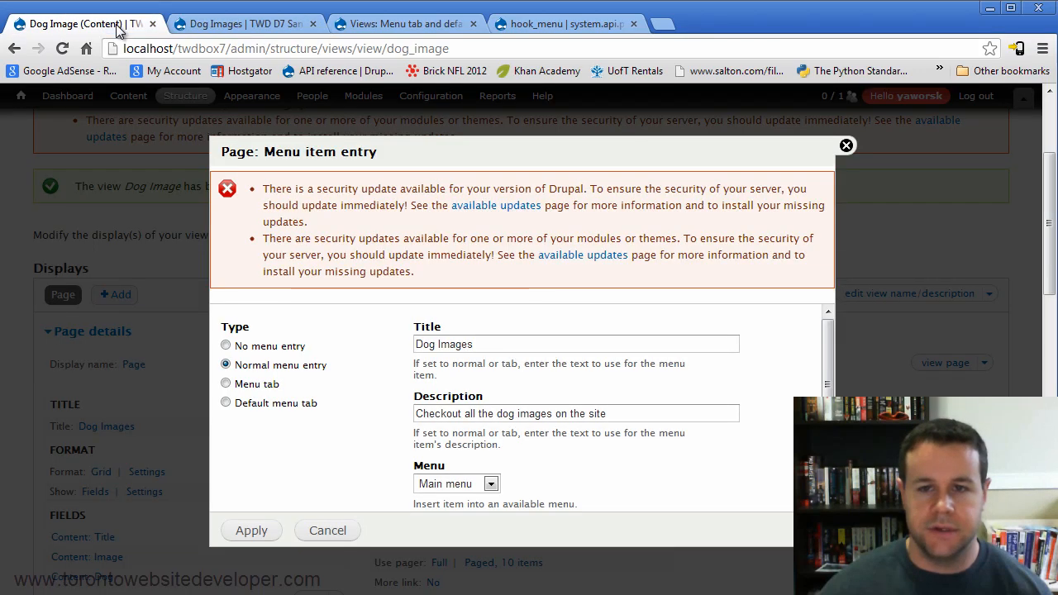
click(236, 30)
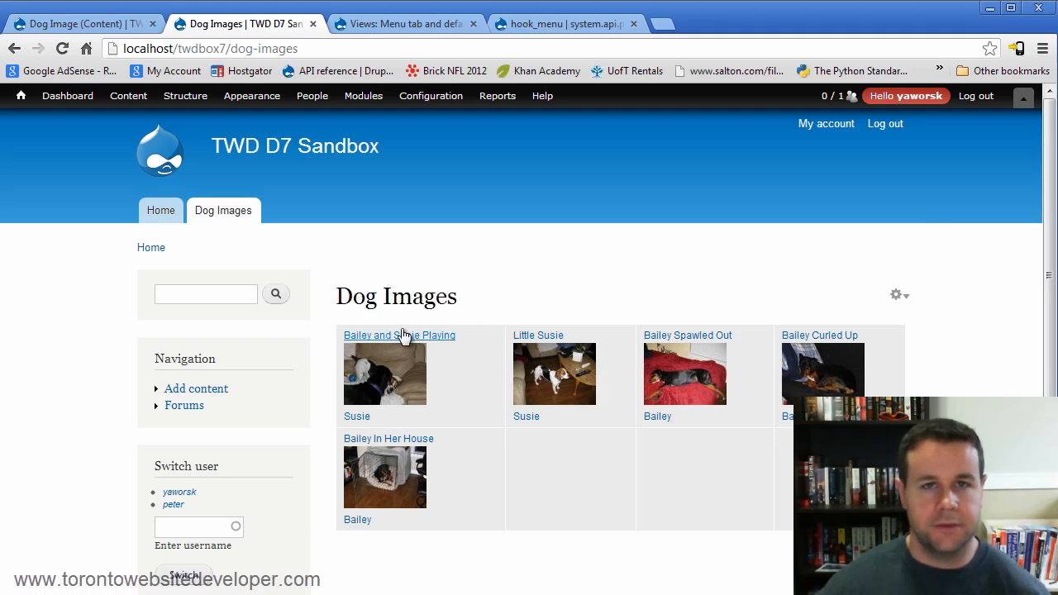
click(58, 25)
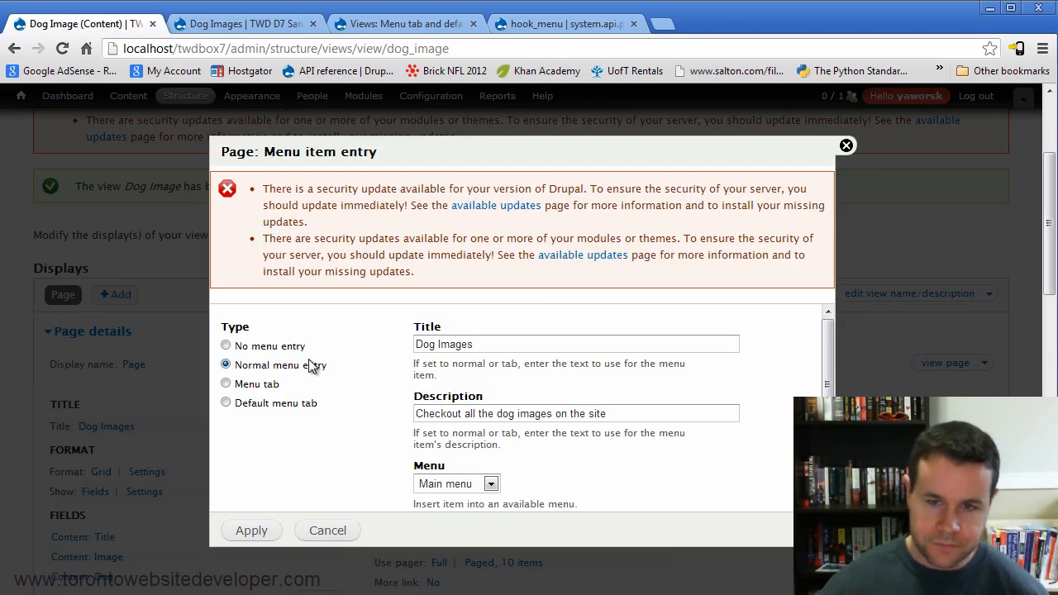
click(339, 531)
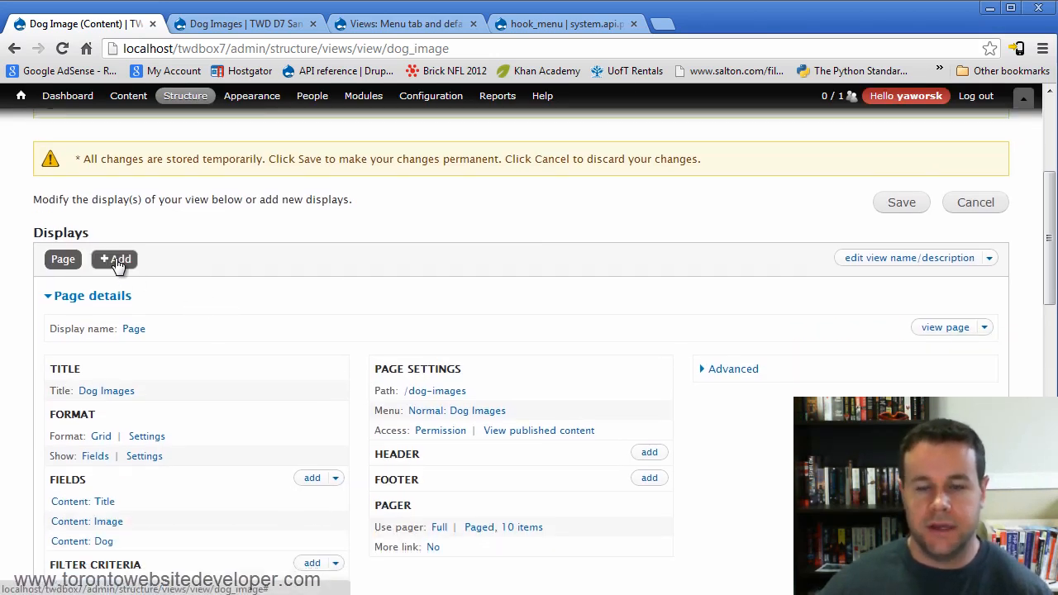
Add a second page display to the Dog Image view and name it "Page: Susie Pictures"
click(117, 261)
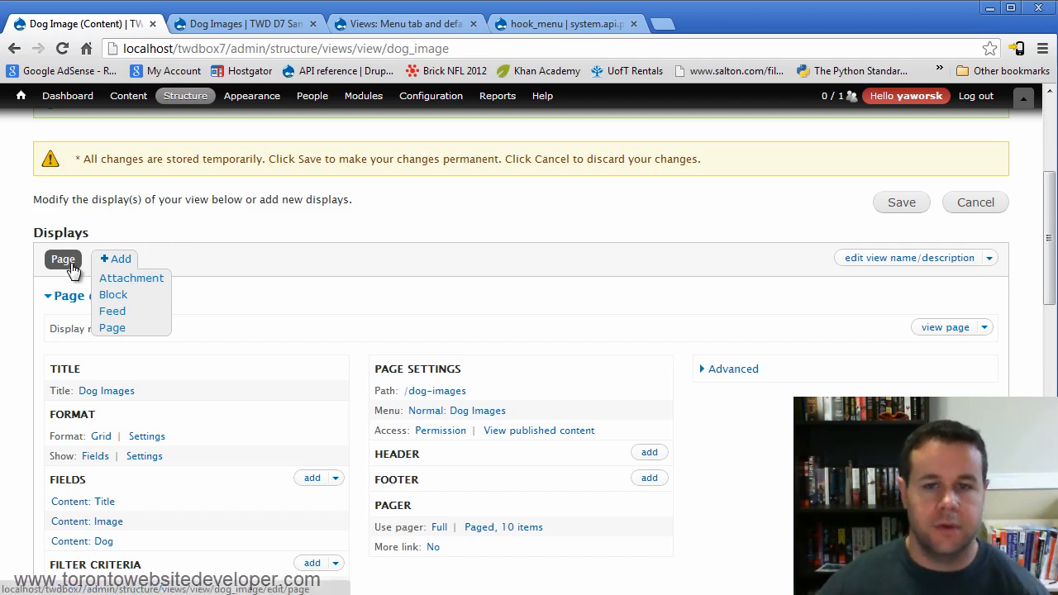
click(113, 332)
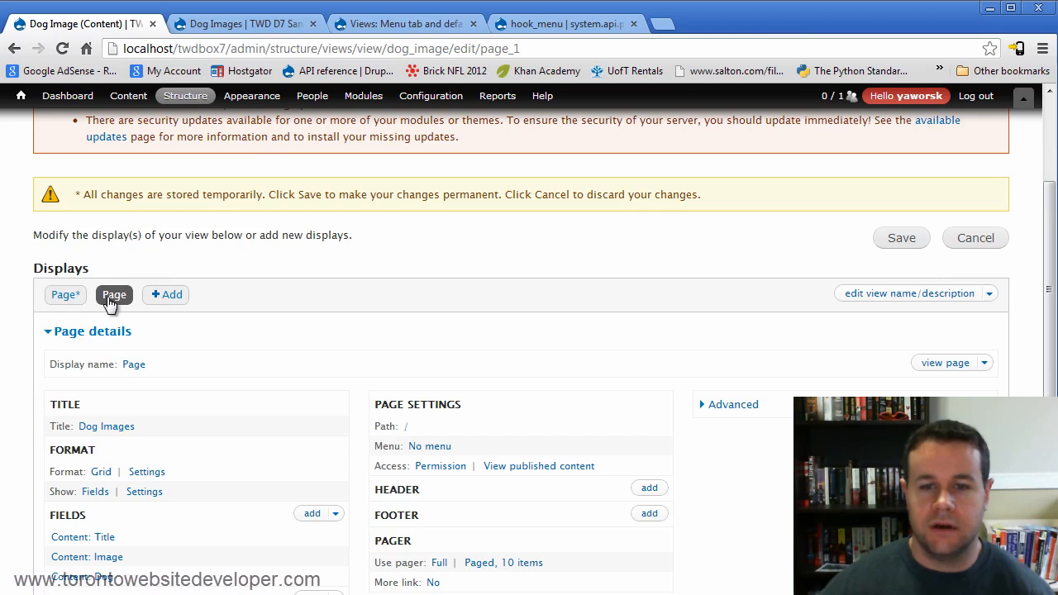
click(132, 366)
click(301, 375)
text(:)
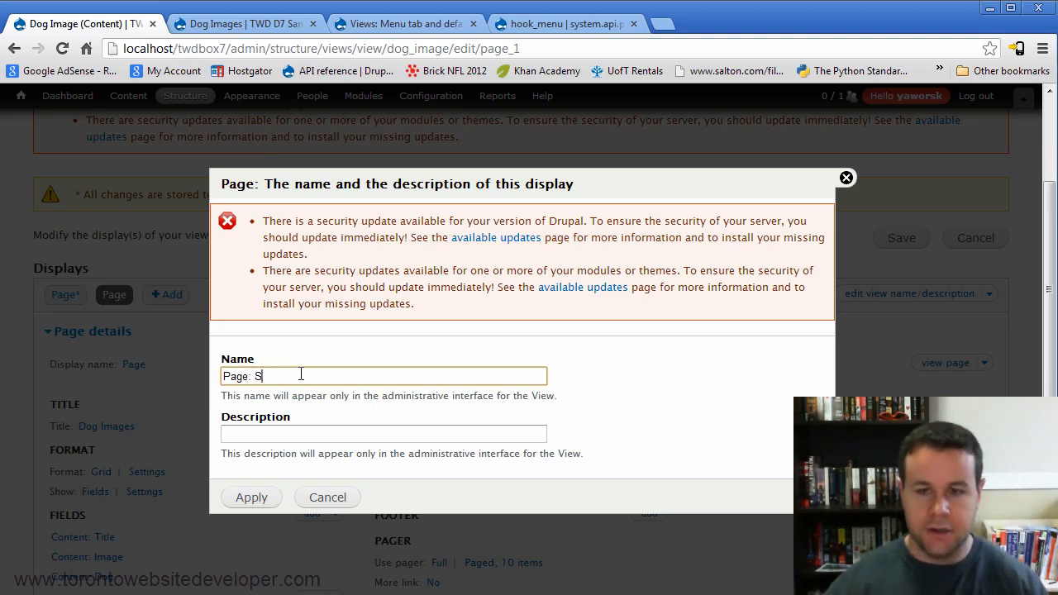
text( Susie Pictures)
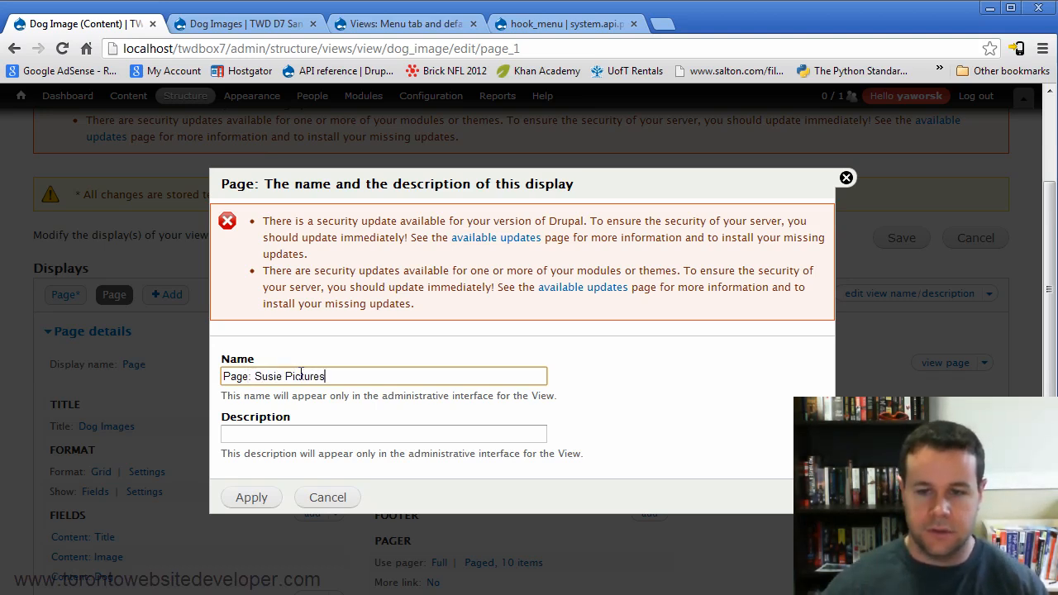
click(245, 500)
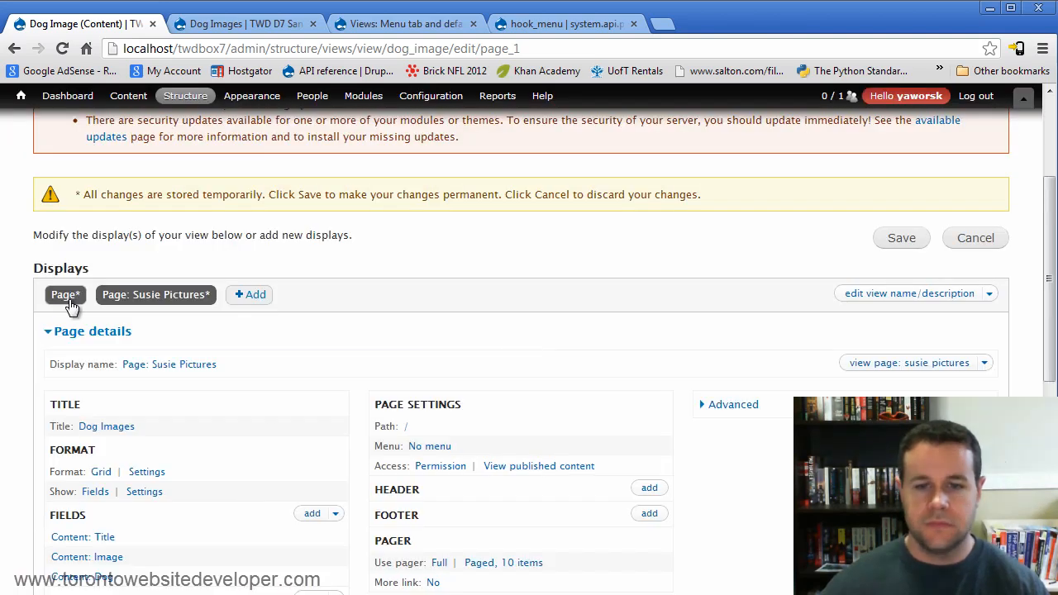
Rename the view's original page display as "Page: All Dog Images"
click(71, 296)
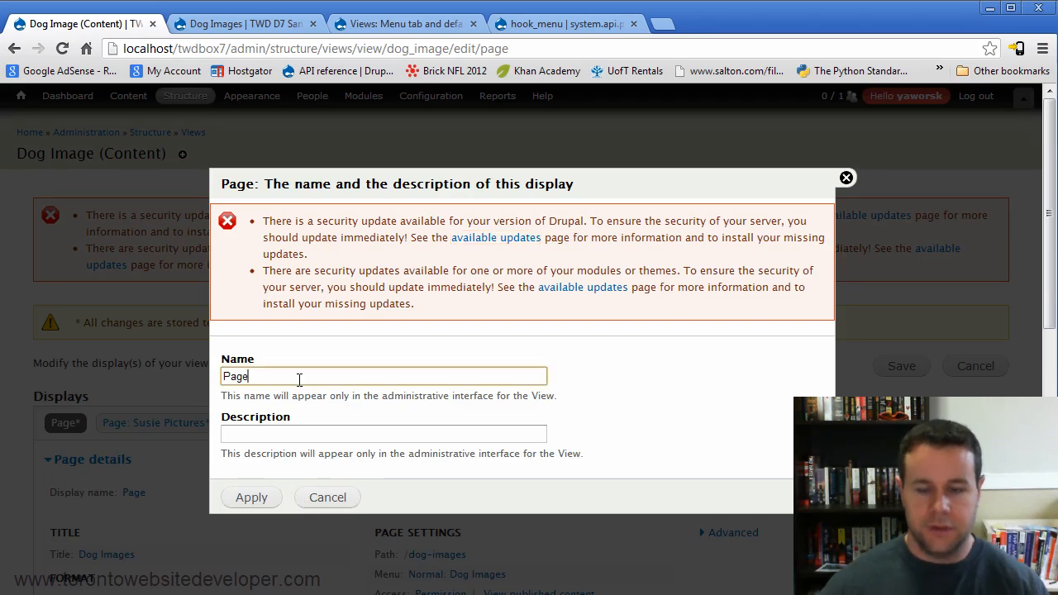
text(ll Dog Images)
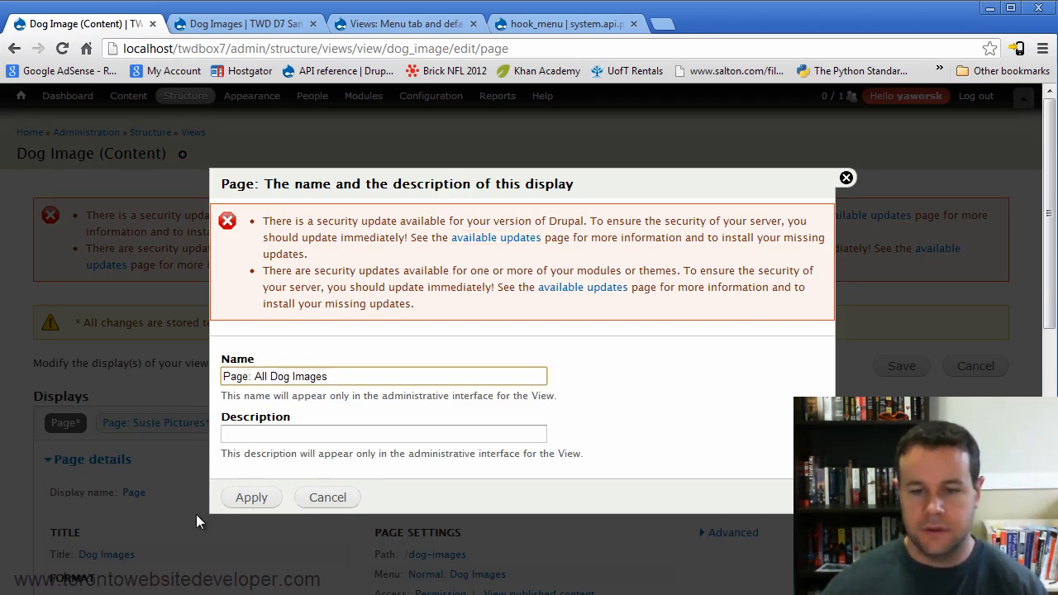
click(247, 501)
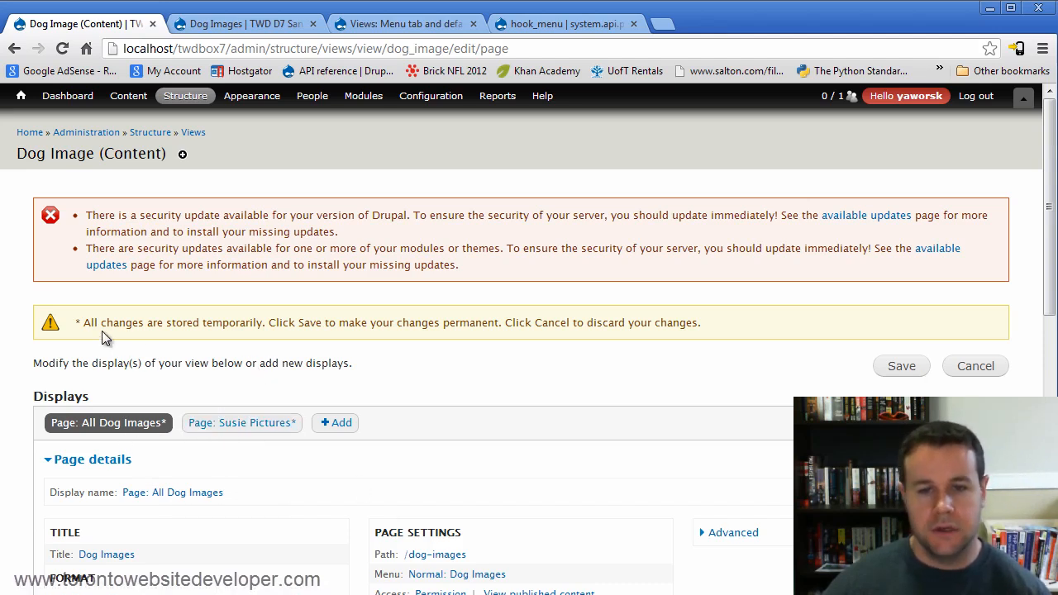
drag(78, 323, 716, 324)
click(717, 324)
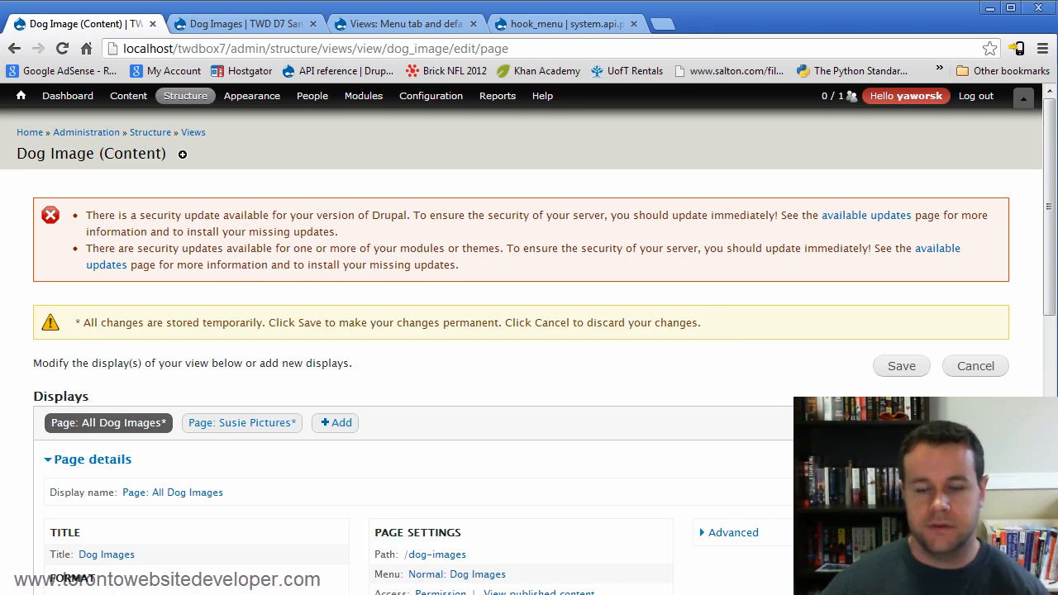
Set the path of the Susie Pictures page display to dog-images/susie-images
scroll(378, 364, down, 2)
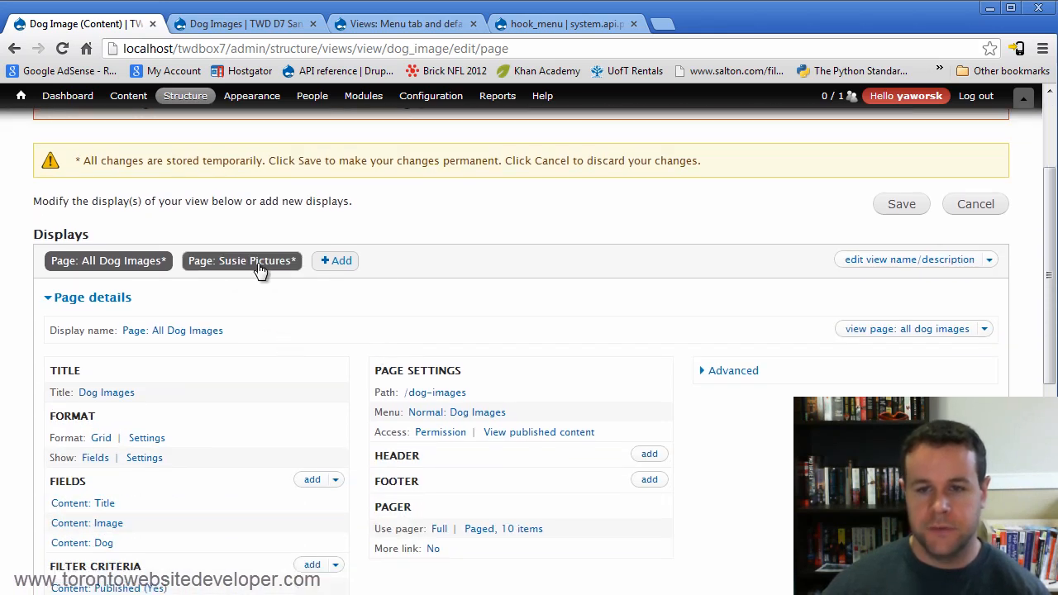
click(259, 268)
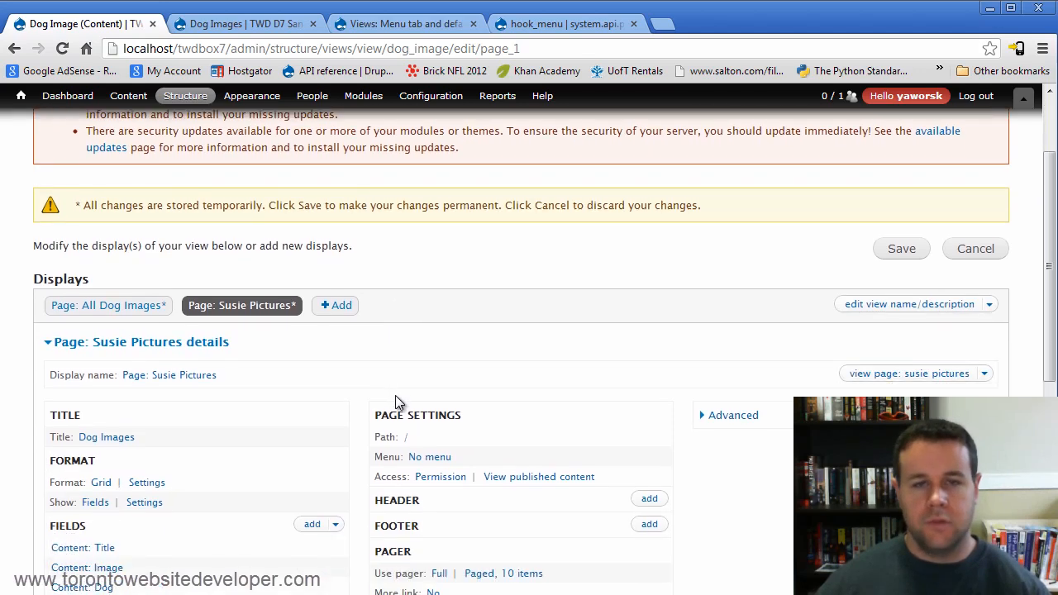
click(406, 443)
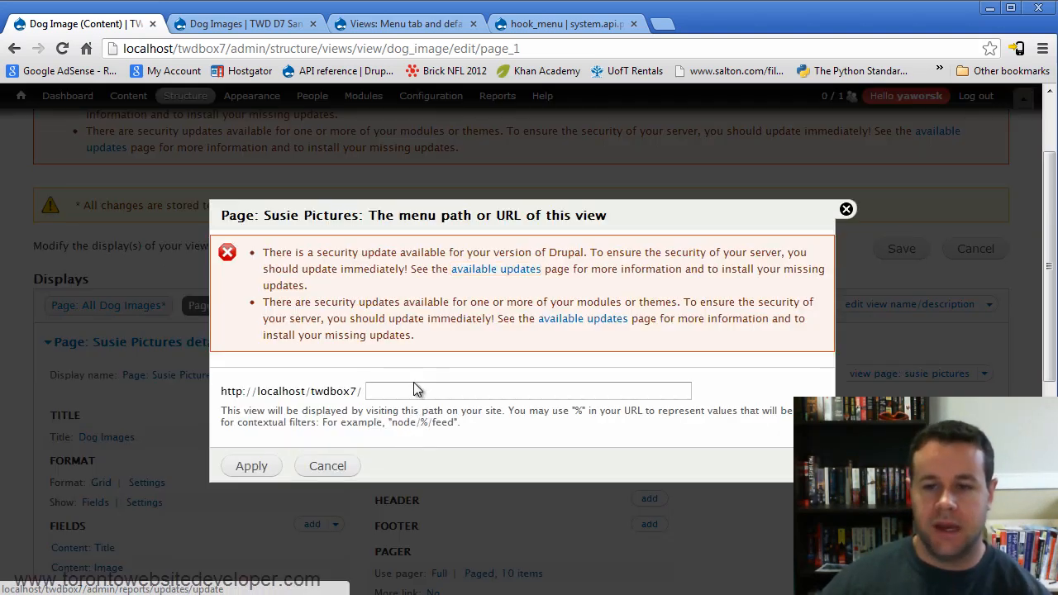
text(image)
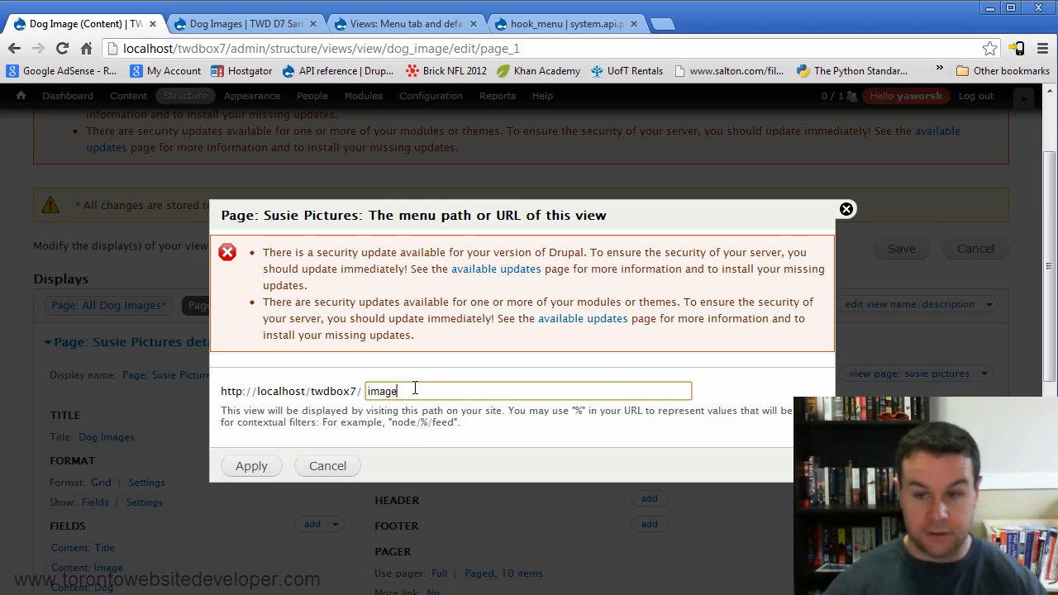
key(BackSpace)
key(BackSpace)
key(BackSpace)
key(BackSpace)
key(BackSpace)
key(BackSpace)
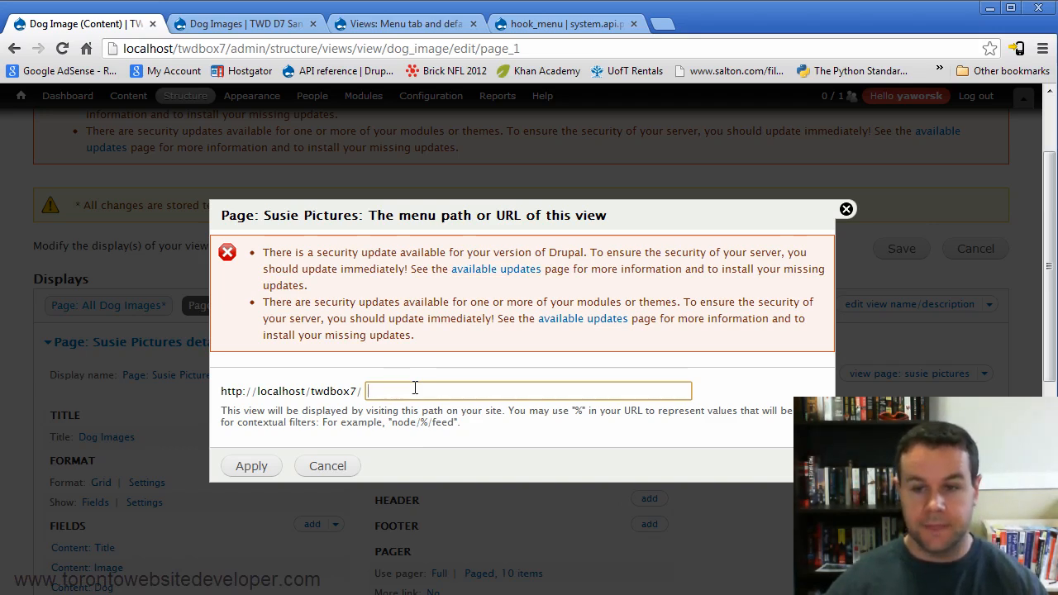
text(dog-images)
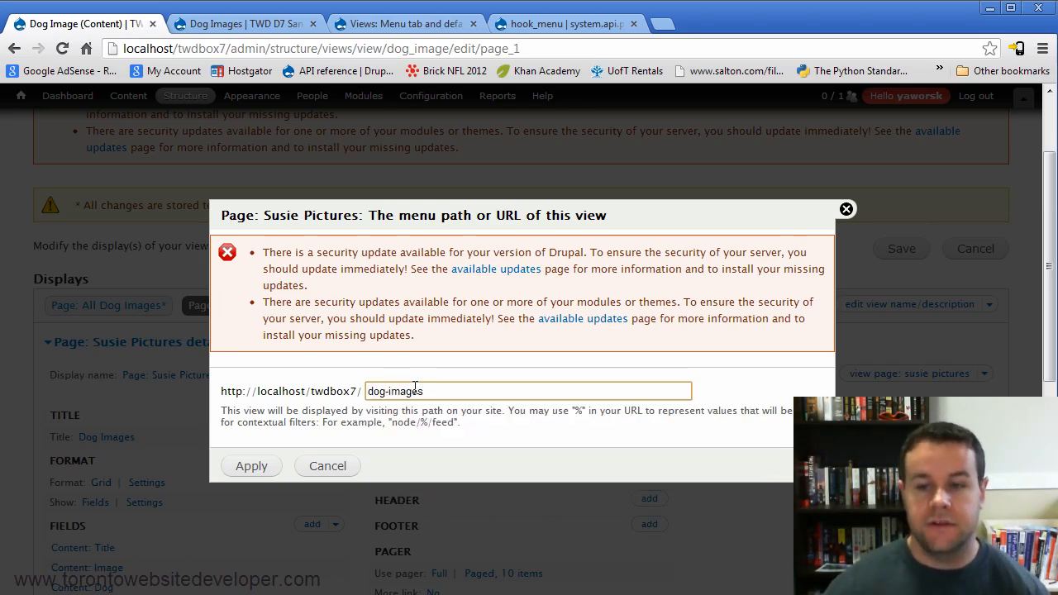
drag(427, 390, 319, 390)
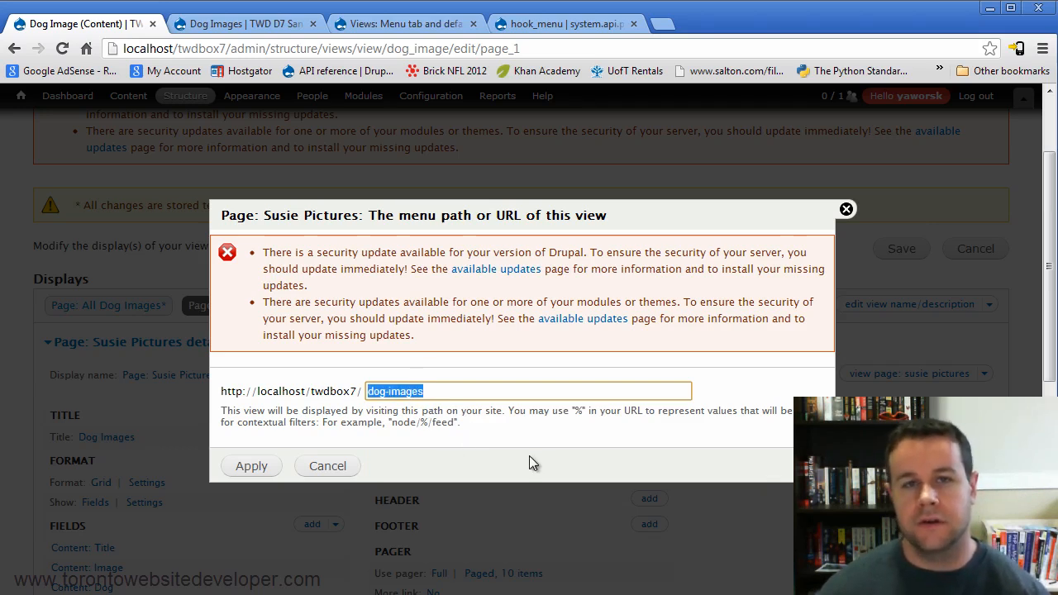
click(241, 28)
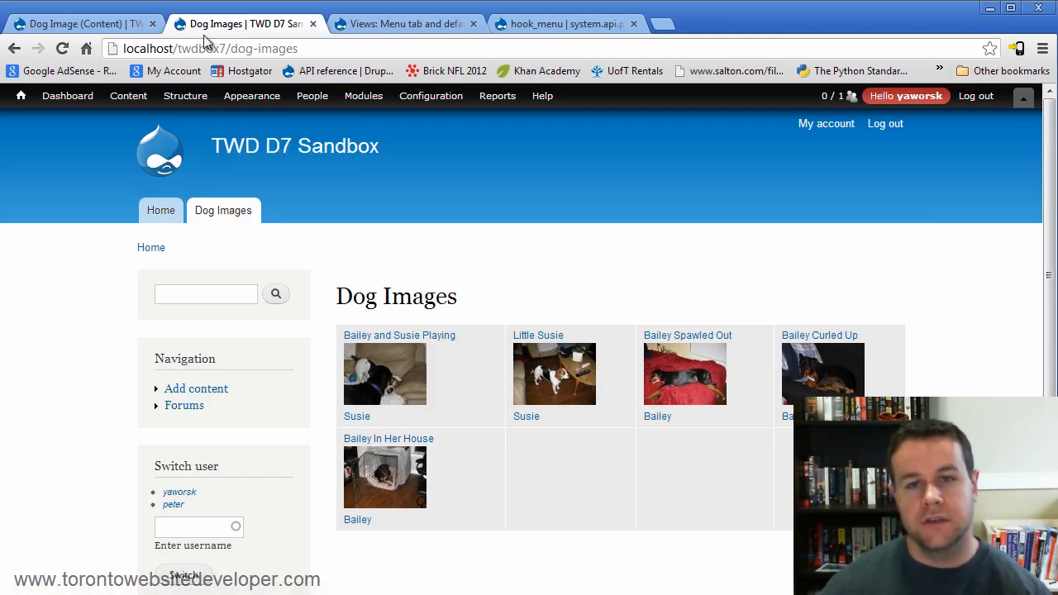
click(82, 23)
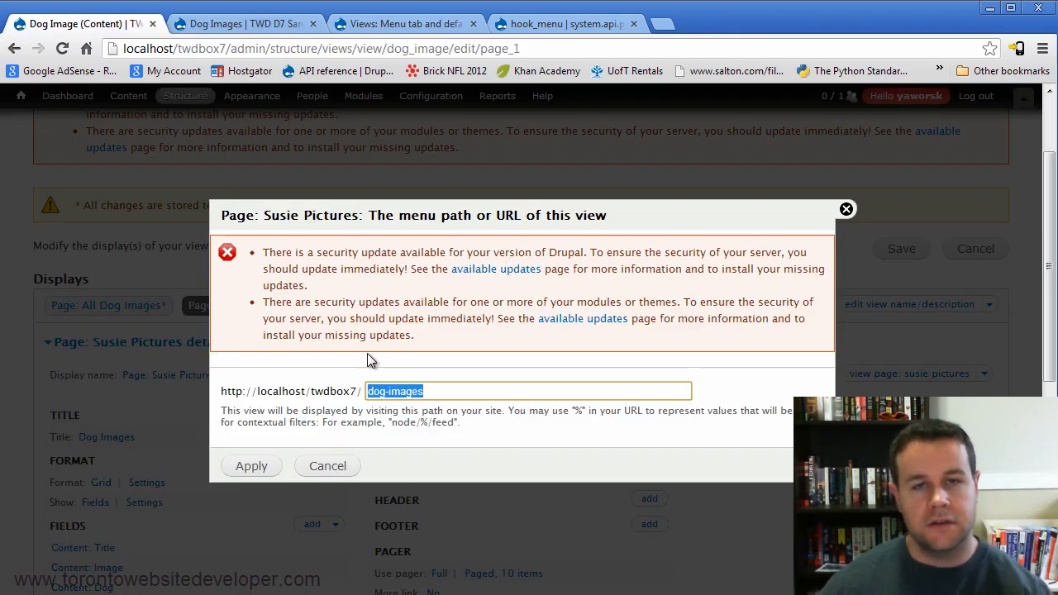
click(428, 392)
text(/)
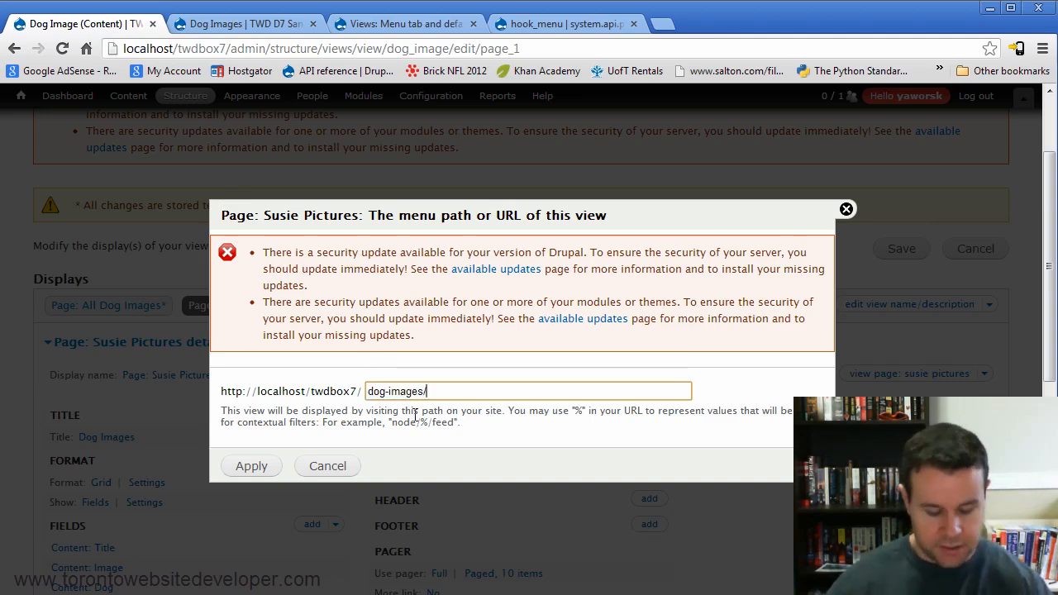
text(susui)
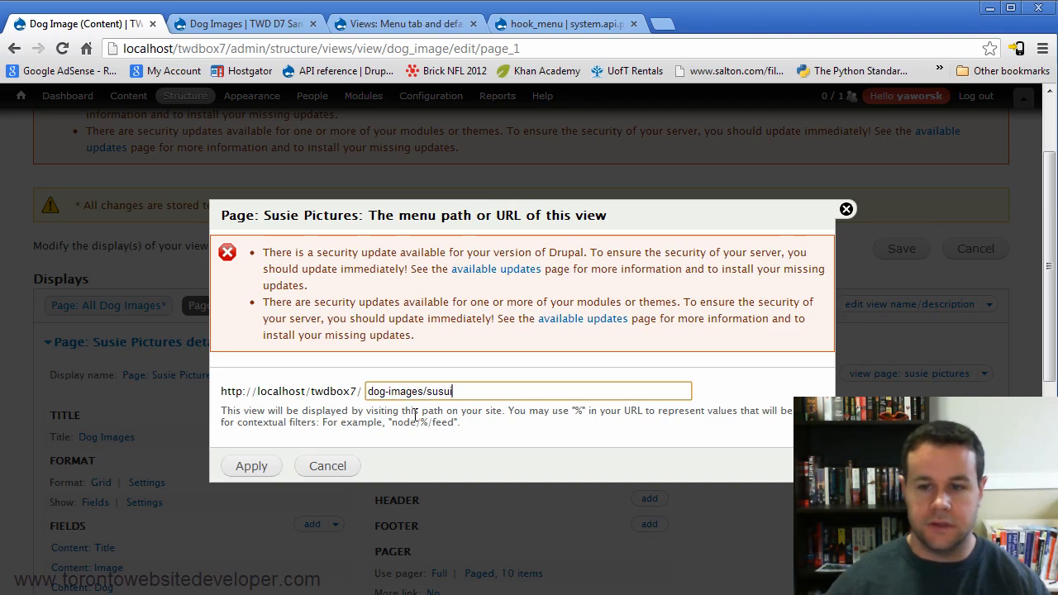
text(-images)
click(279, 466)
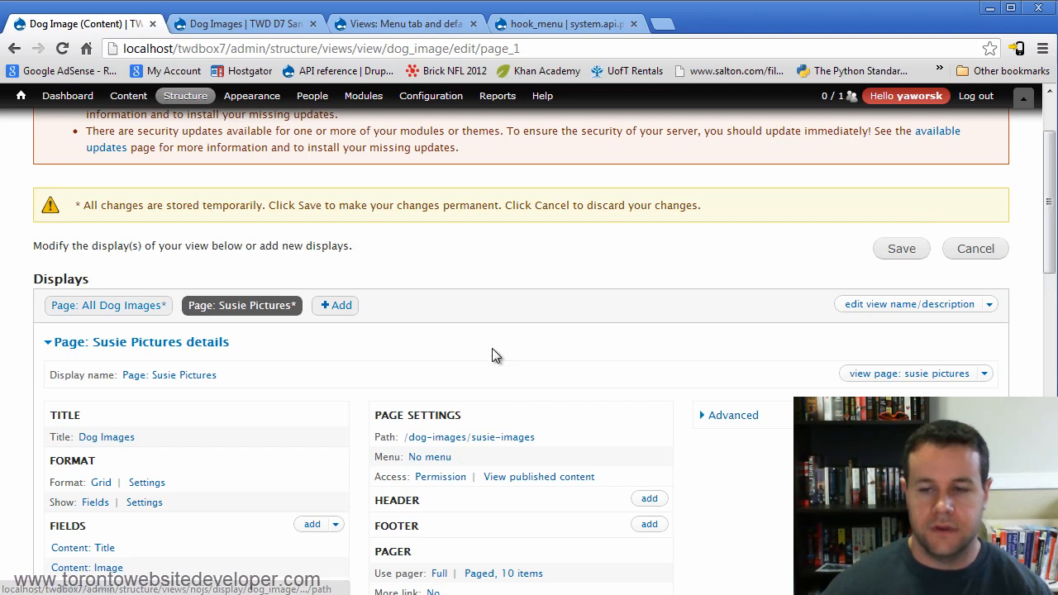
Make the Susie Pictures menu item a menu tab with the title "Susie Images"
scroll(494, 363, down, 1)
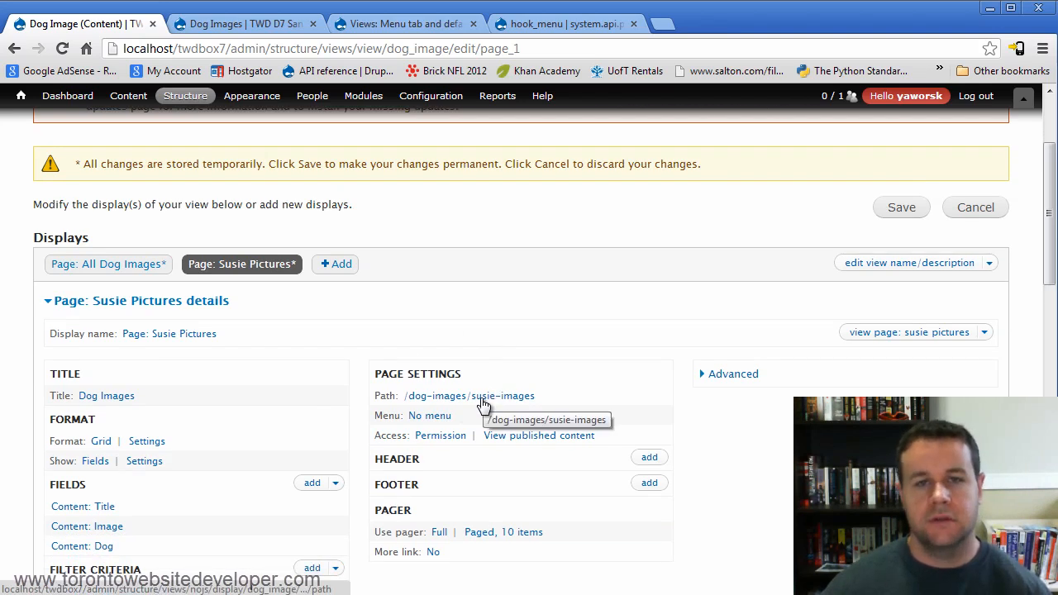
scroll(453, 368, down, 1)
click(438, 369)
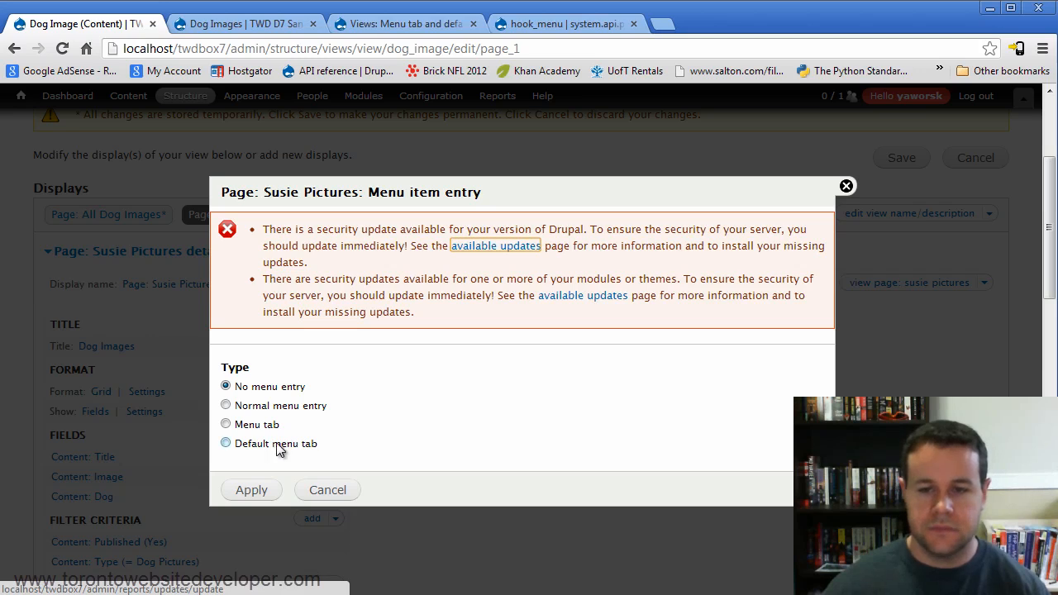
click(253, 427)
scroll(491, 377, down, 1)
scroll(491, 377, up, 1)
click(475, 386)
text(Susie Images)
Enter "Check out the images of Susie" as the description of the Susie Pictures menu tab
scroll(475, 385, down, 1)
click(449, 438)
text(Check out only the ima)
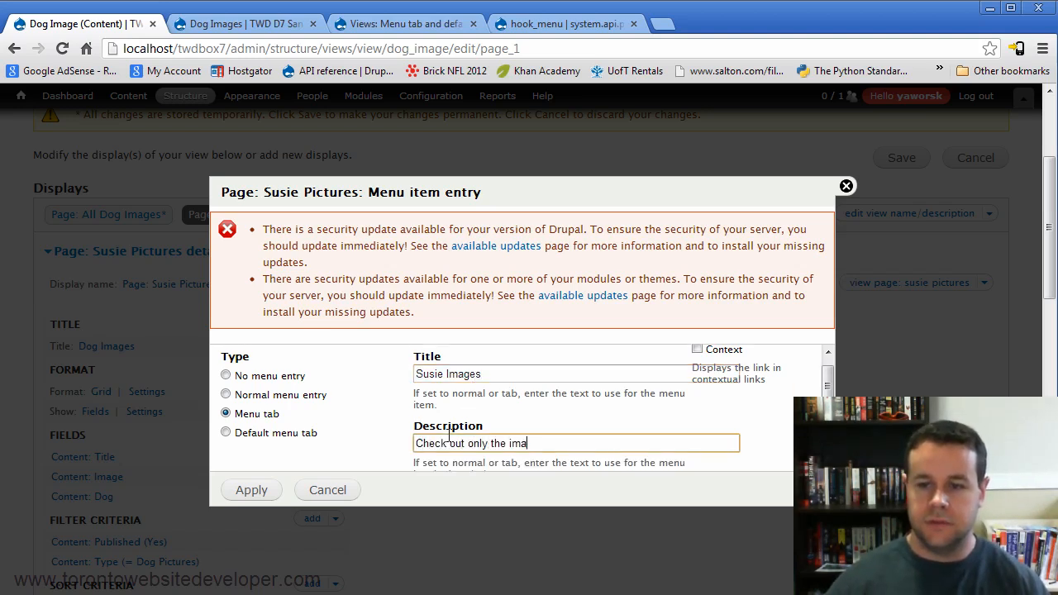
key(BackSpace)
key(BackSpace)
key(BackSpace)
key(BackSpace)
key(BackSpace)
key(BackSpace)
key(BackSpace)
key(BackSpace)
text(the i)
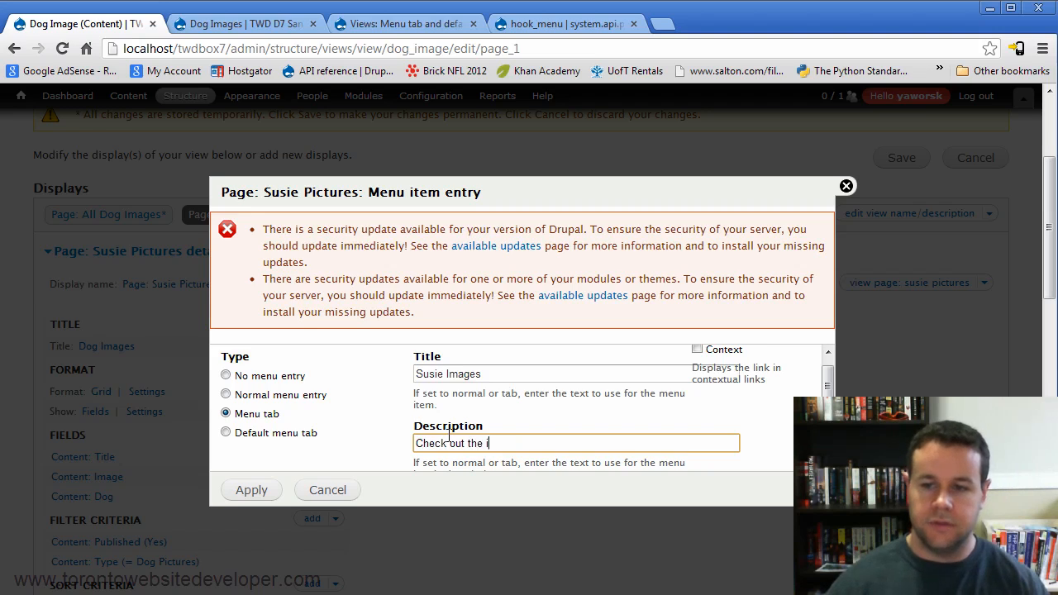
text(mages of Susie)
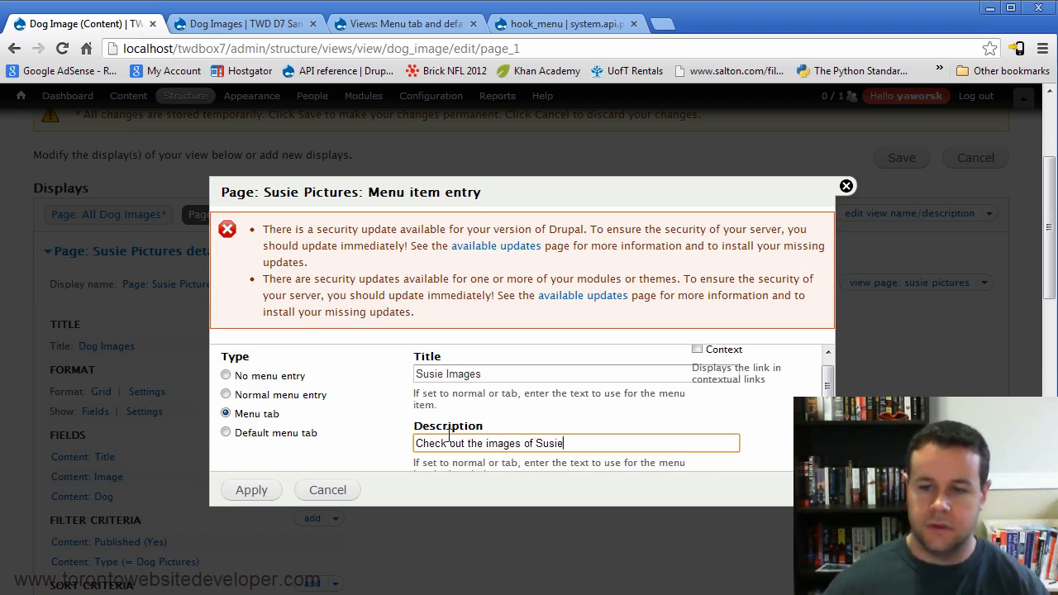
Assign the Susie Images menu tab to the Main menu and apply the menu item settings
scroll(493, 401, down, 3)
click(491, 398)
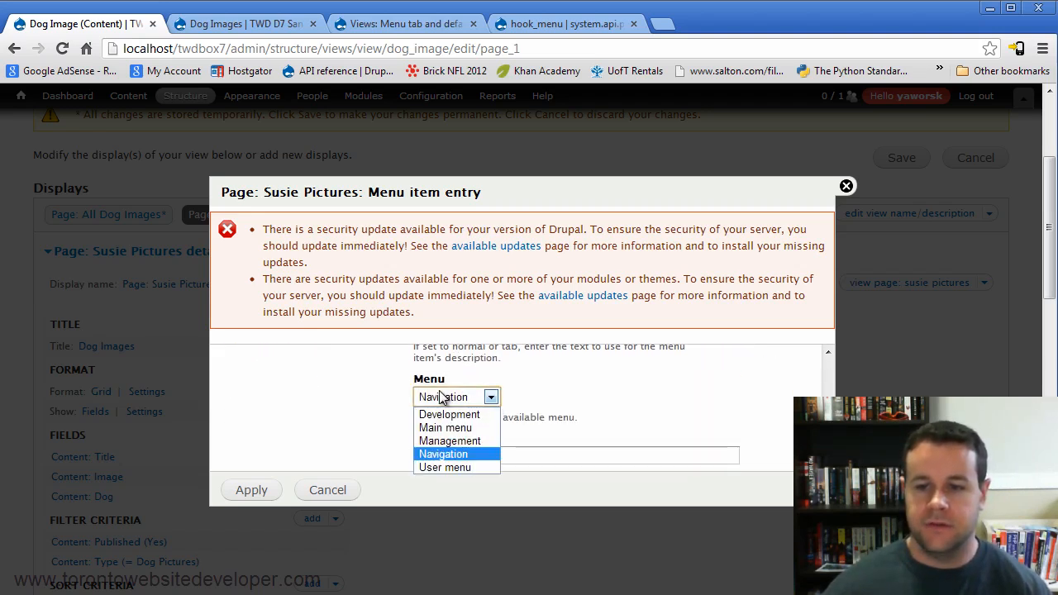
click(476, 428)
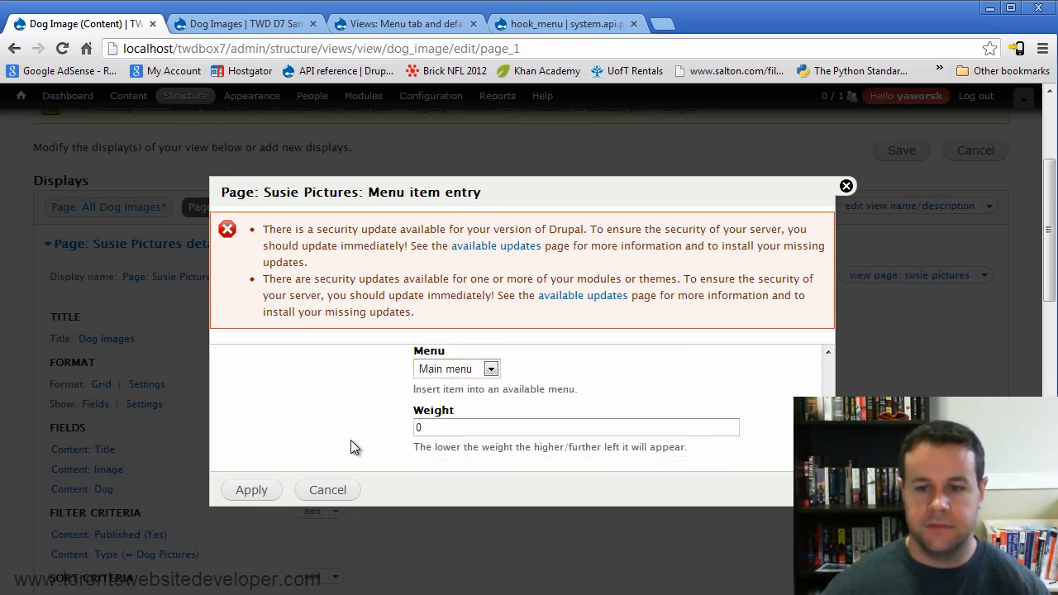
click(254, 531)
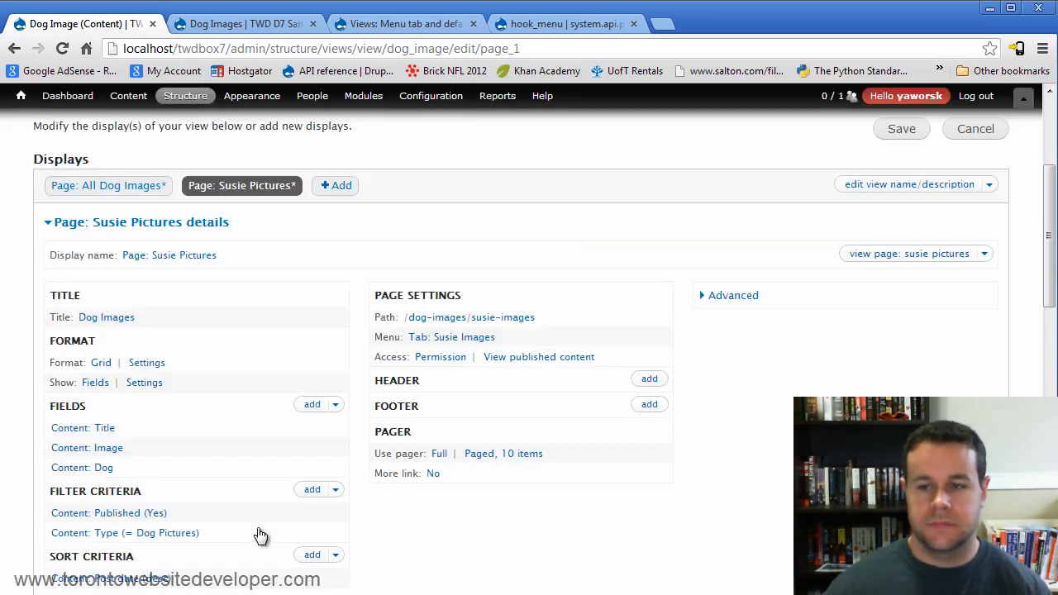
Add a Content: Dog (field_dog) filter criterion to the Susie Pictures display, overriding this page only
scroll(457, 385, down, 1)
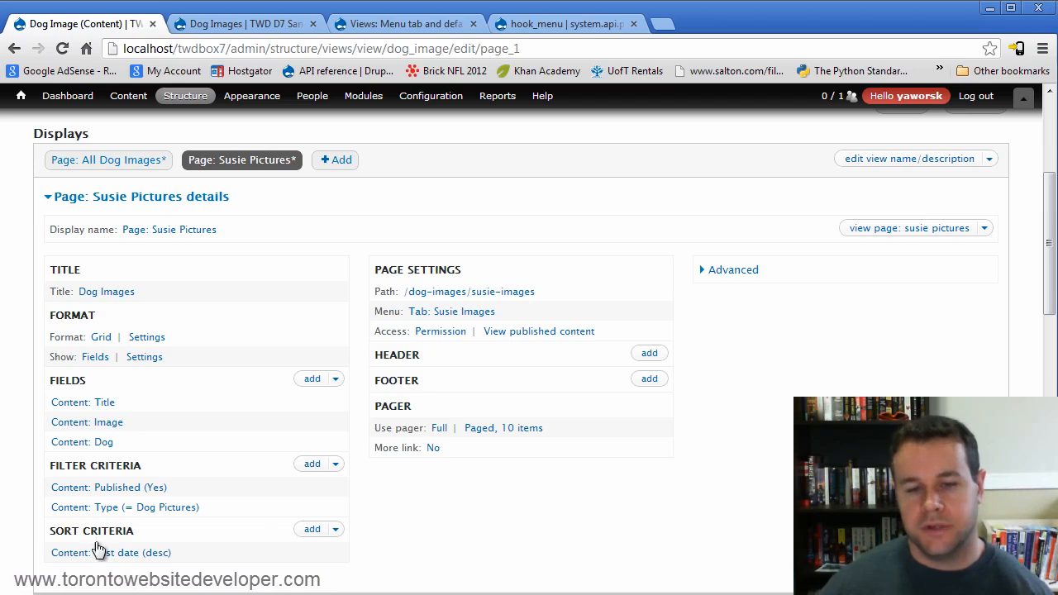
click(314, 473)
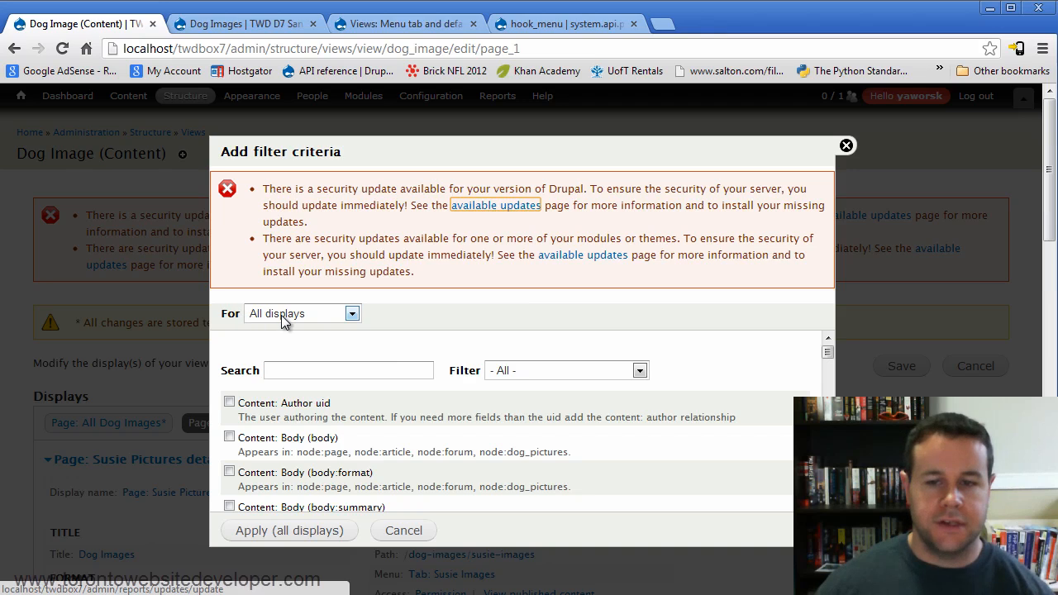
click(347, 316)
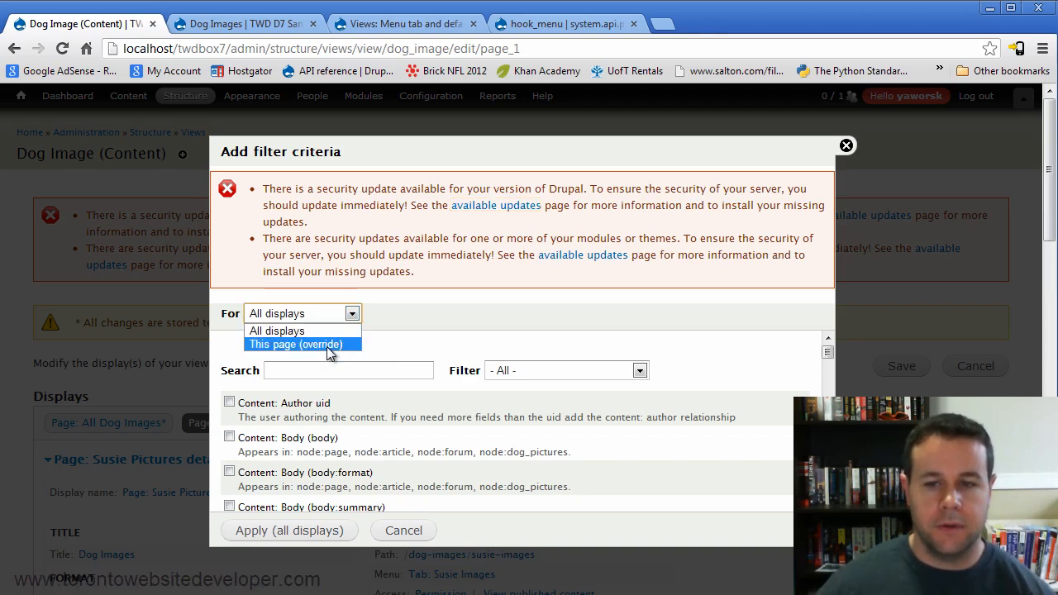
click(325, 345)
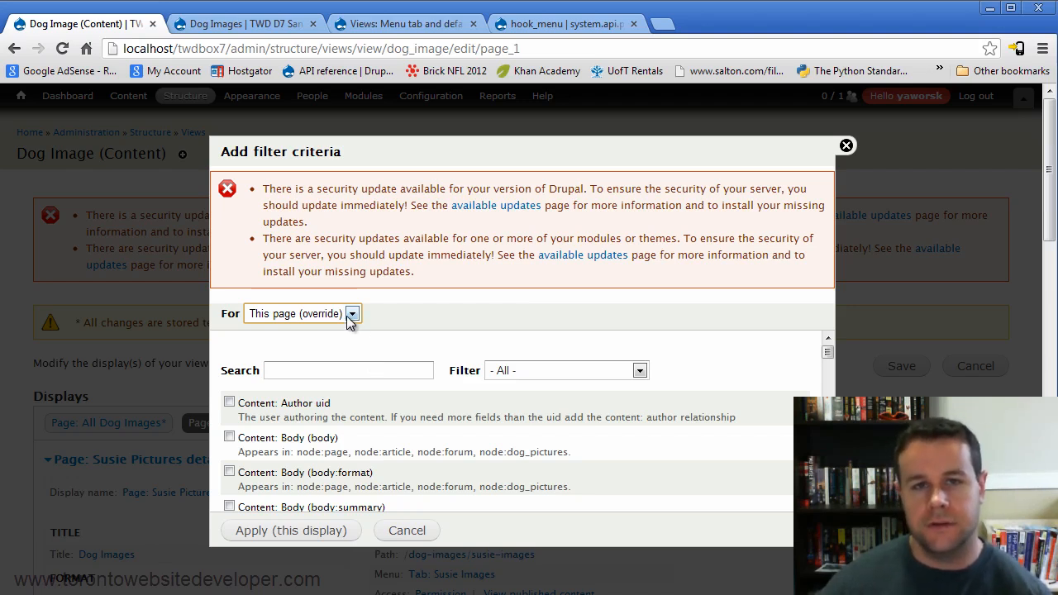
scroll(605, 469, down, 1)
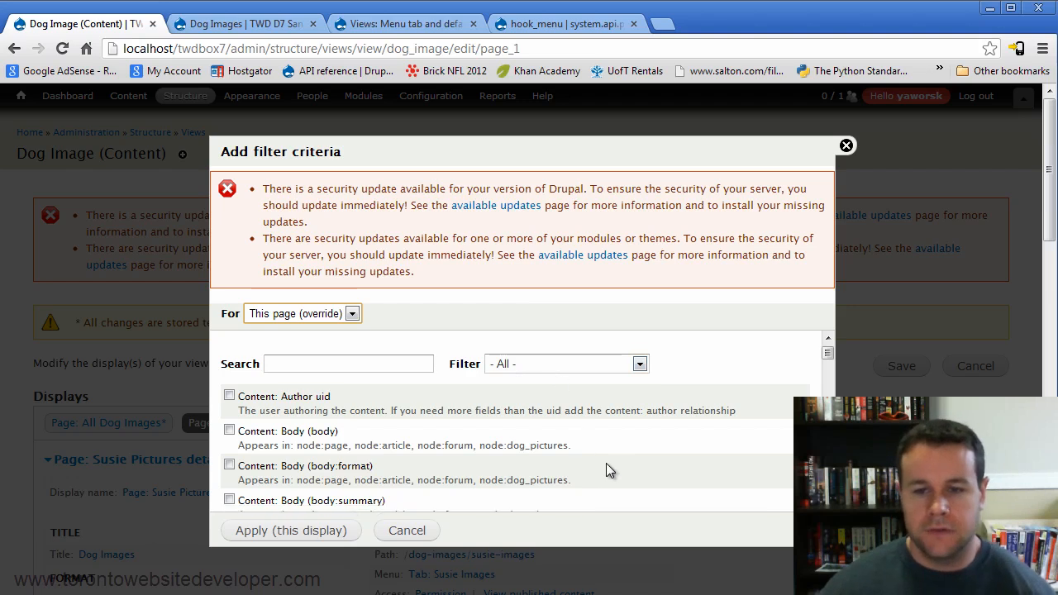
scroll(610, 470, down, 5)
click(228, 375)
click(293, 533)
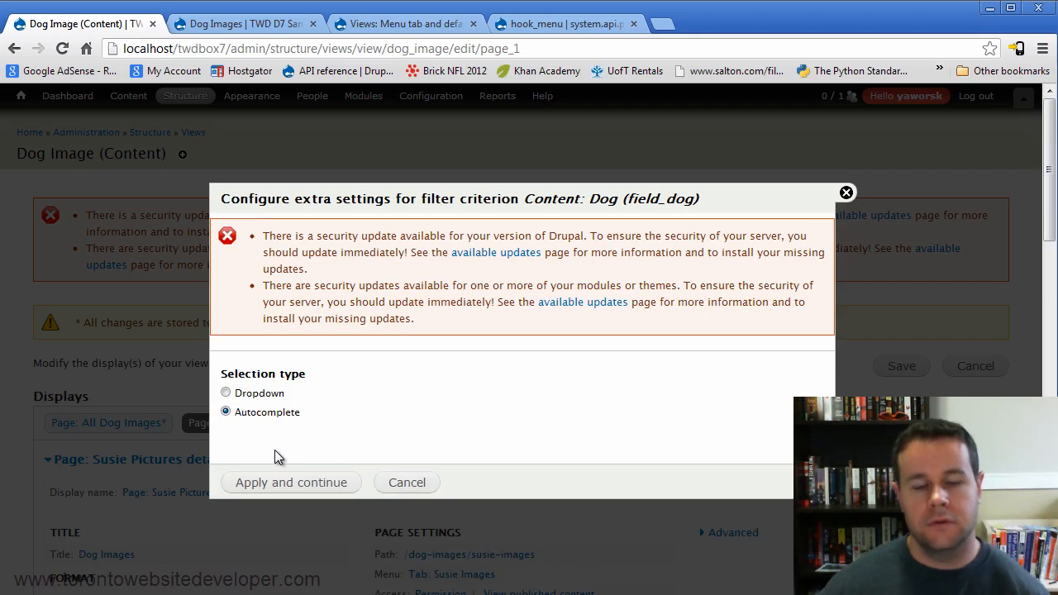
Configure the Dog filter with dropdown selection and the term Susie, and apply it to this display only
click(269, 394)
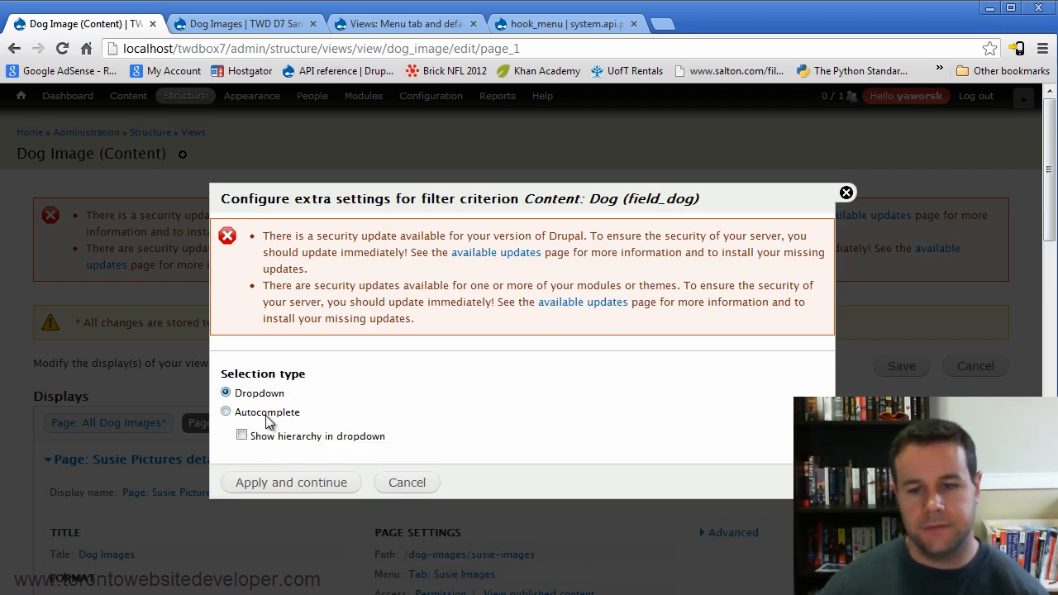
click(279, 486)
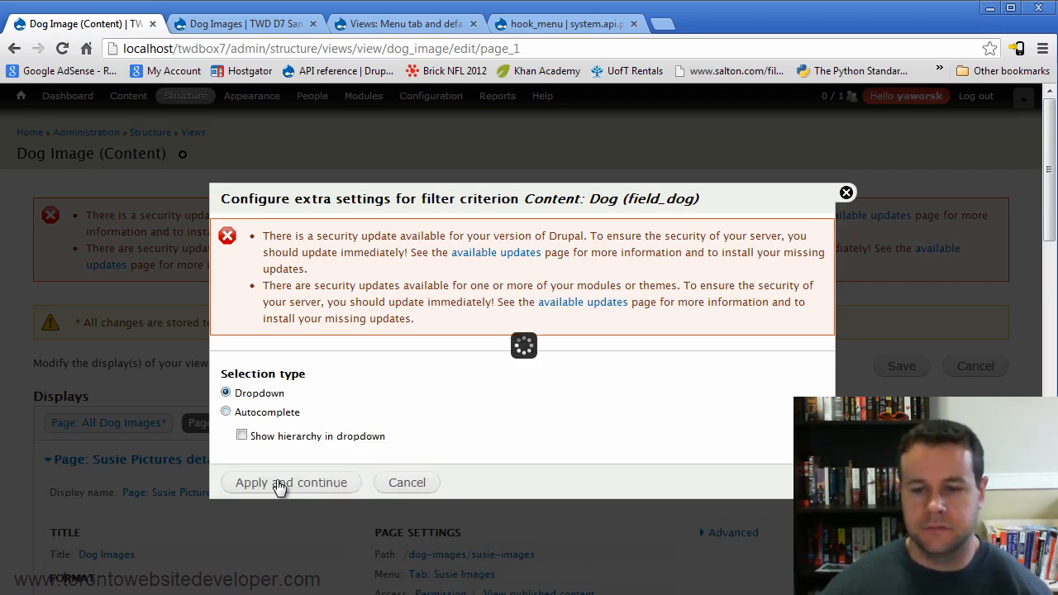
click(418, 425)
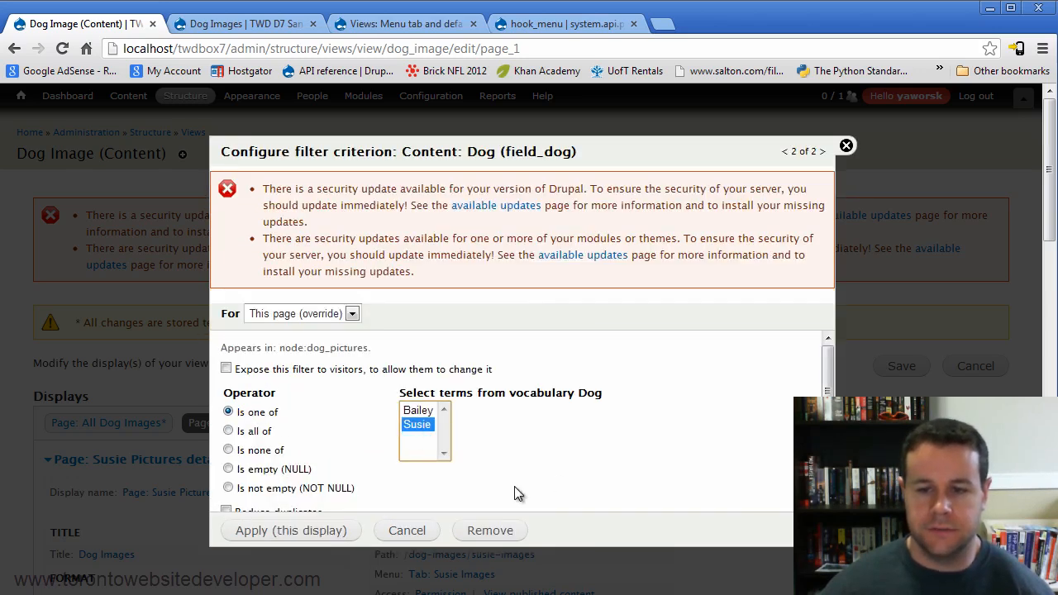
scroll(514, 493, down, 1)
click(333, 534)
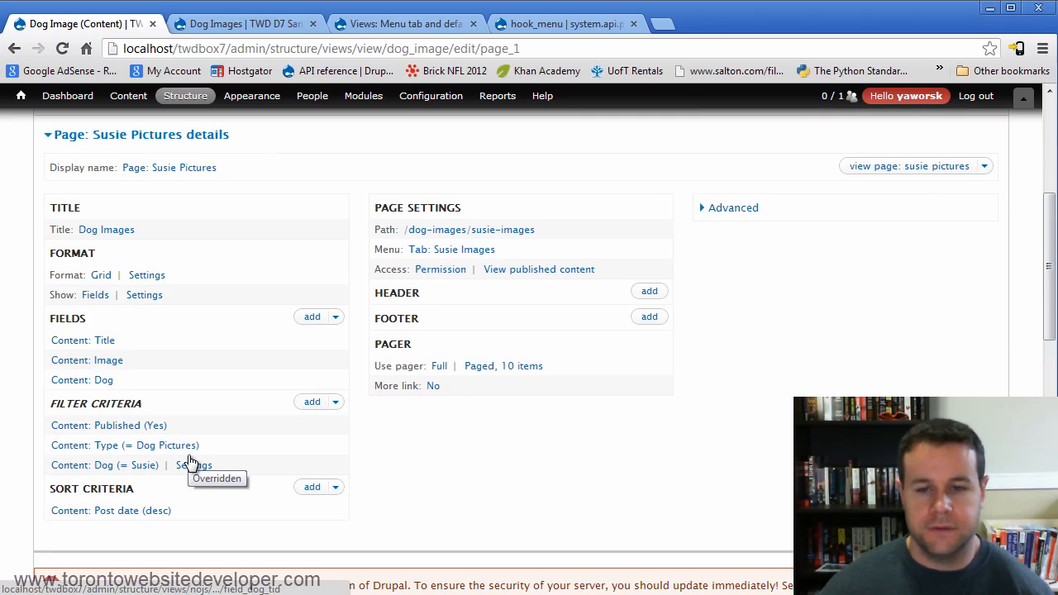
Check the filter criteria of the All Dog Images display and save the Dog Image view
scroll(180, 439, up, 3)
click(149, 315)
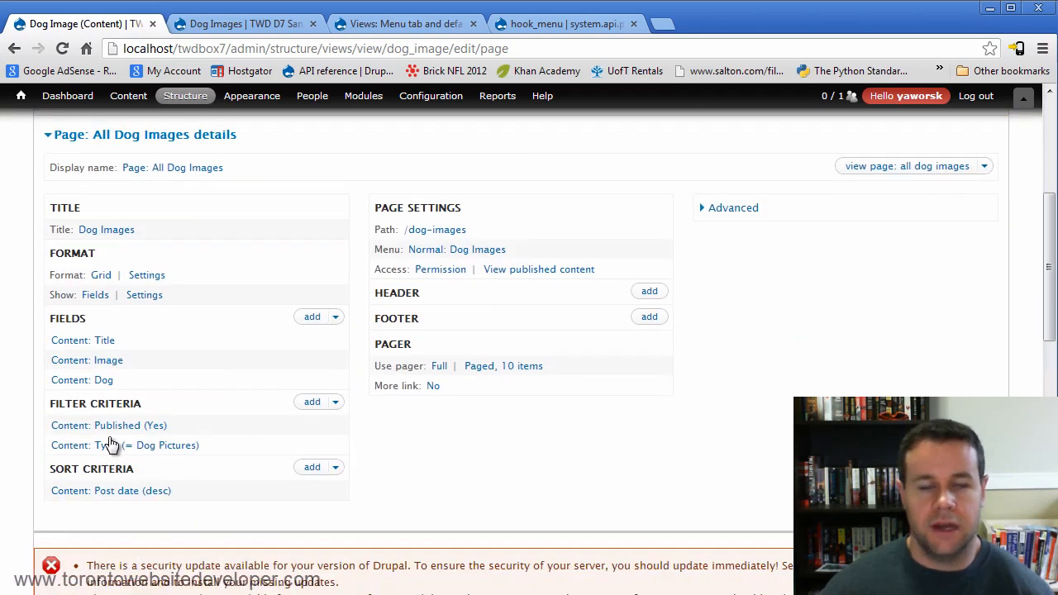
scroll(202, 438, up, 3)
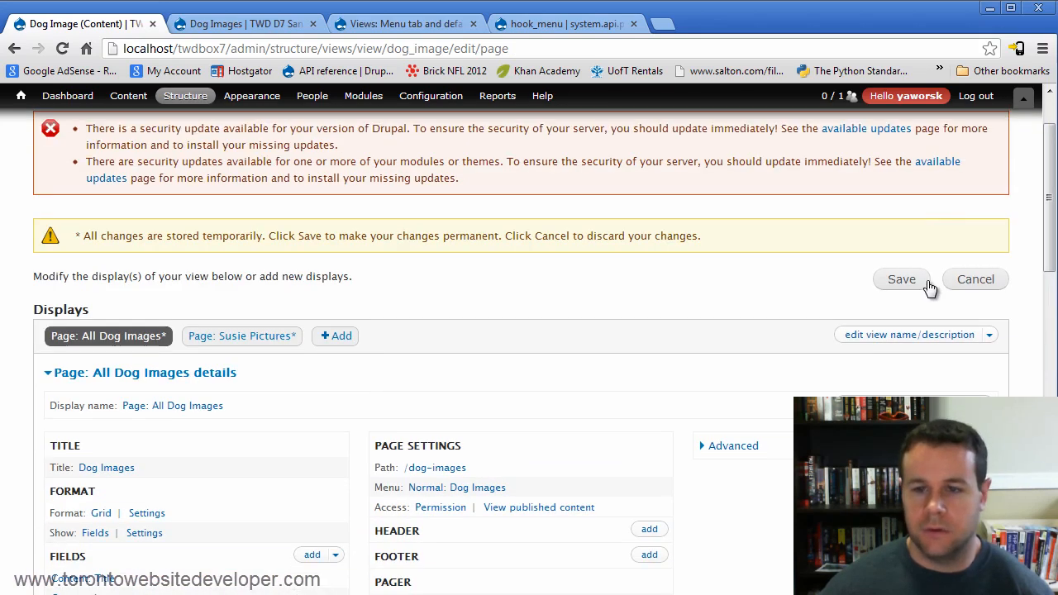
click(904, 281)
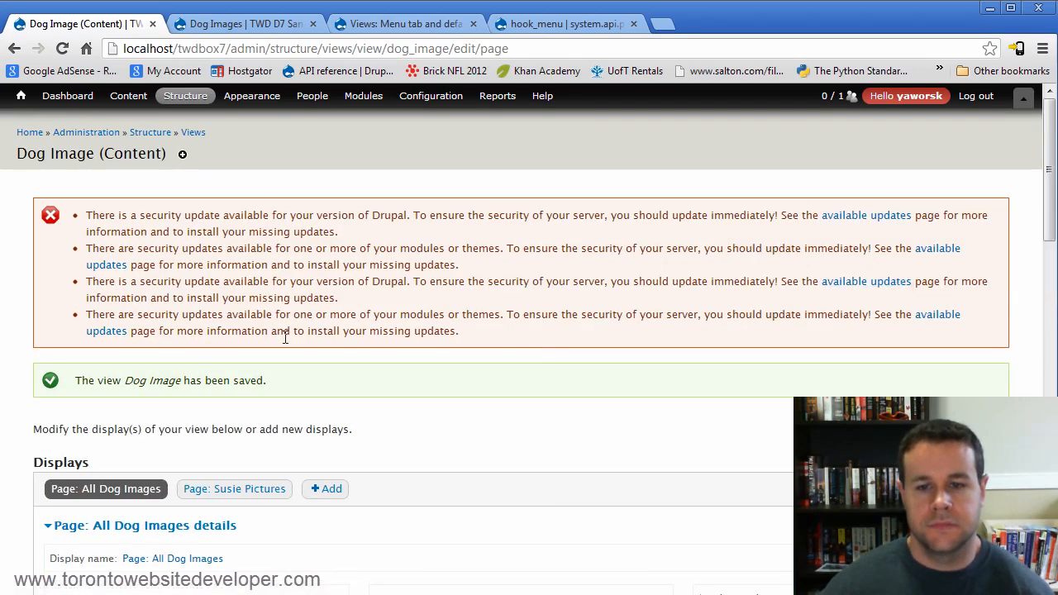
Reload the dog-images page to check for menu tabs and return to the Dog Image view editor
click(244, 24)
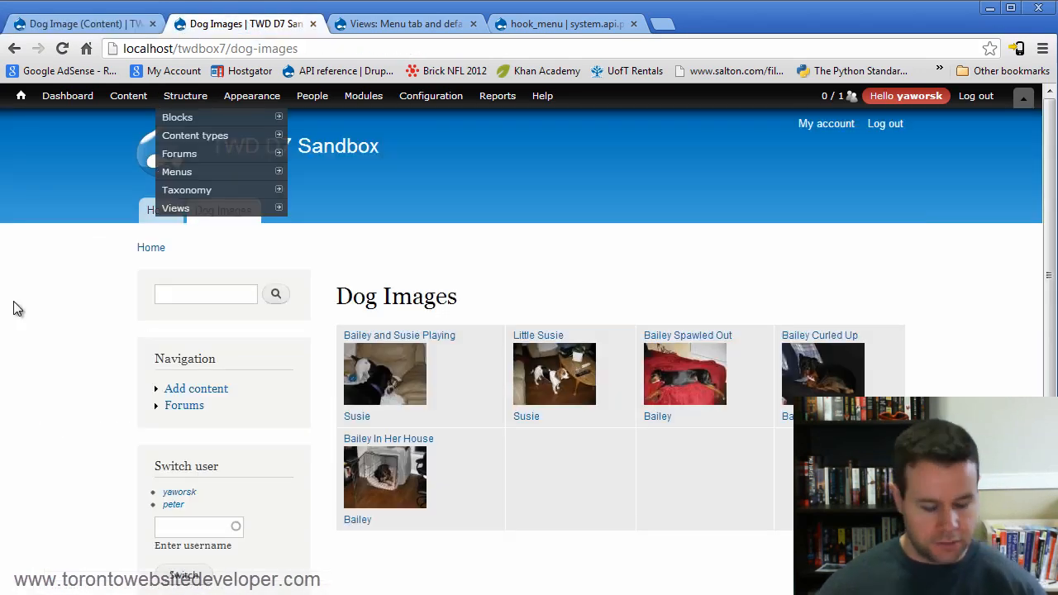
key(F5)
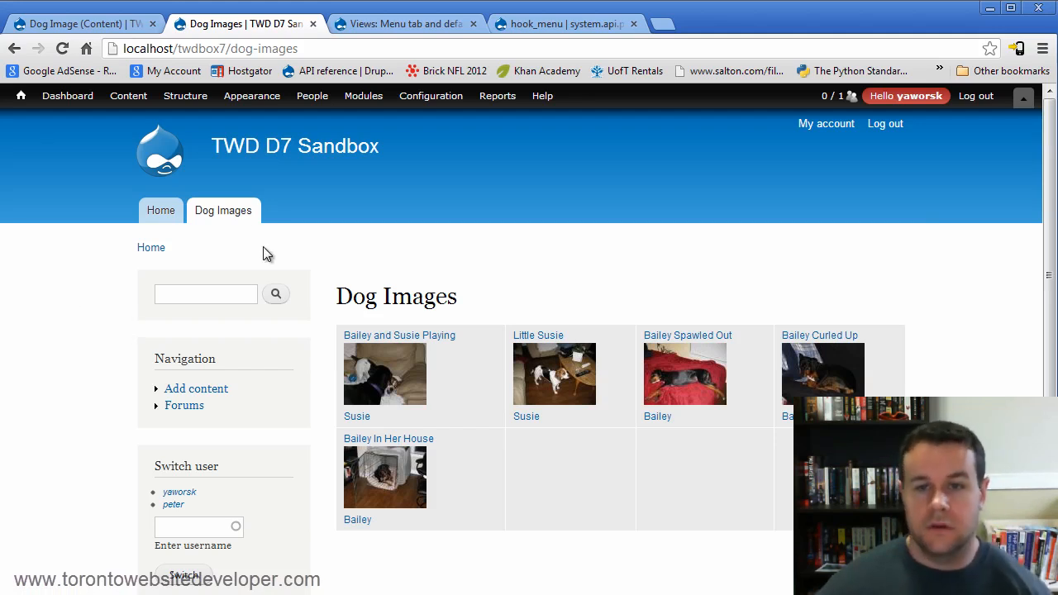
click(107, 27)
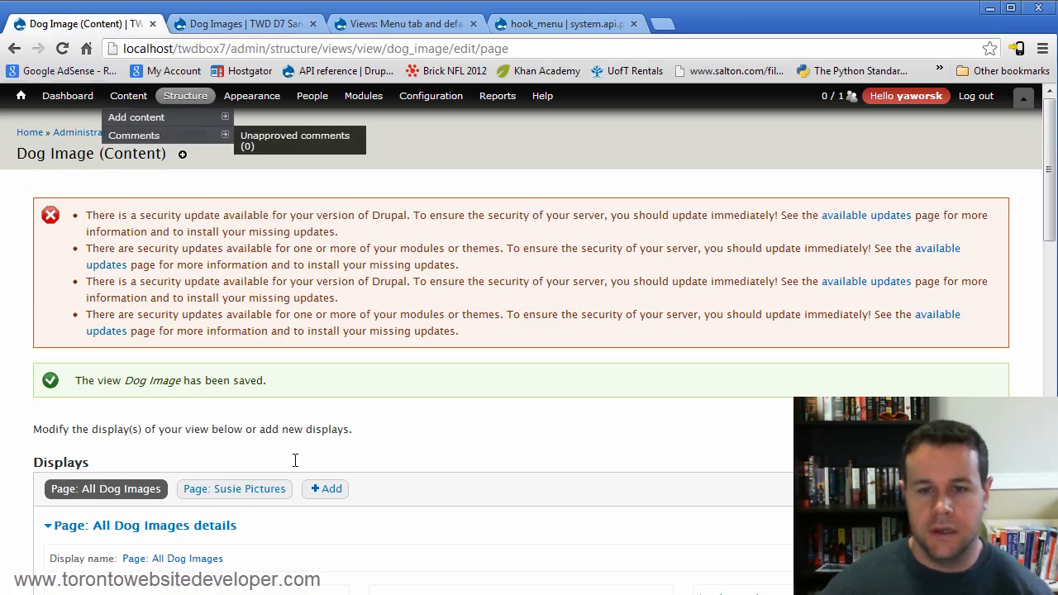
Add another Page display to the Dog Image view
scroll(409, 463, down, 3)
click(330, 362)
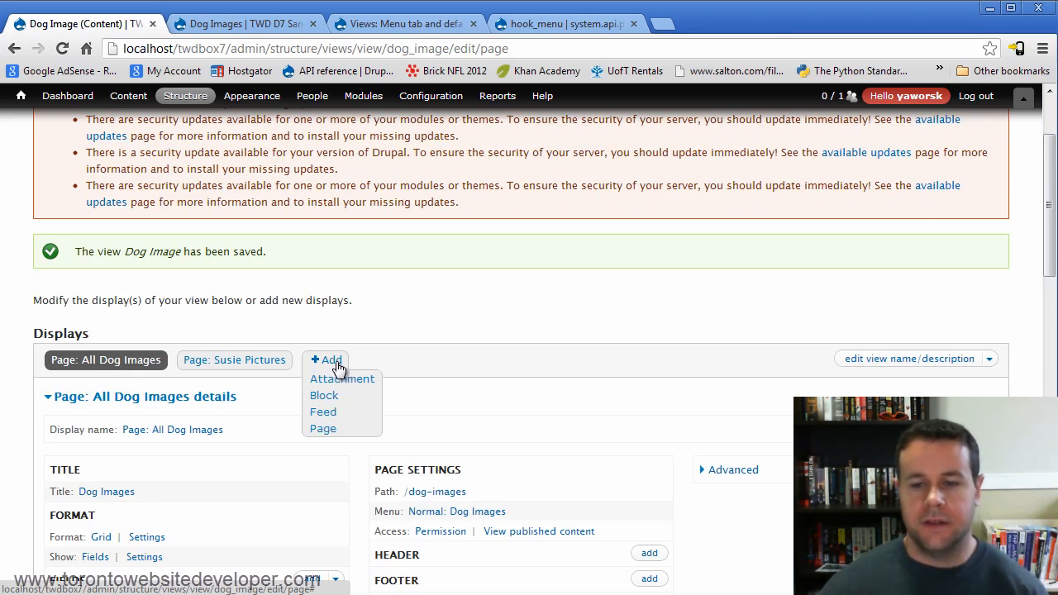
click(323, 429)
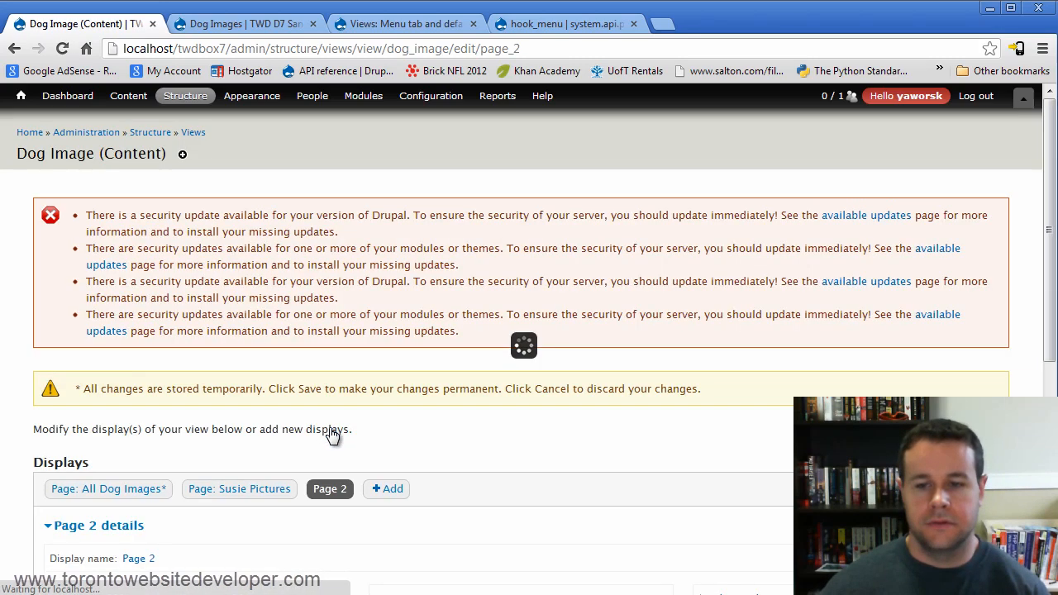
Rename the new page display as "Page: Bailey Pictures" and apply the name
scroll(467, 410, down, 2)
click(145, 394)
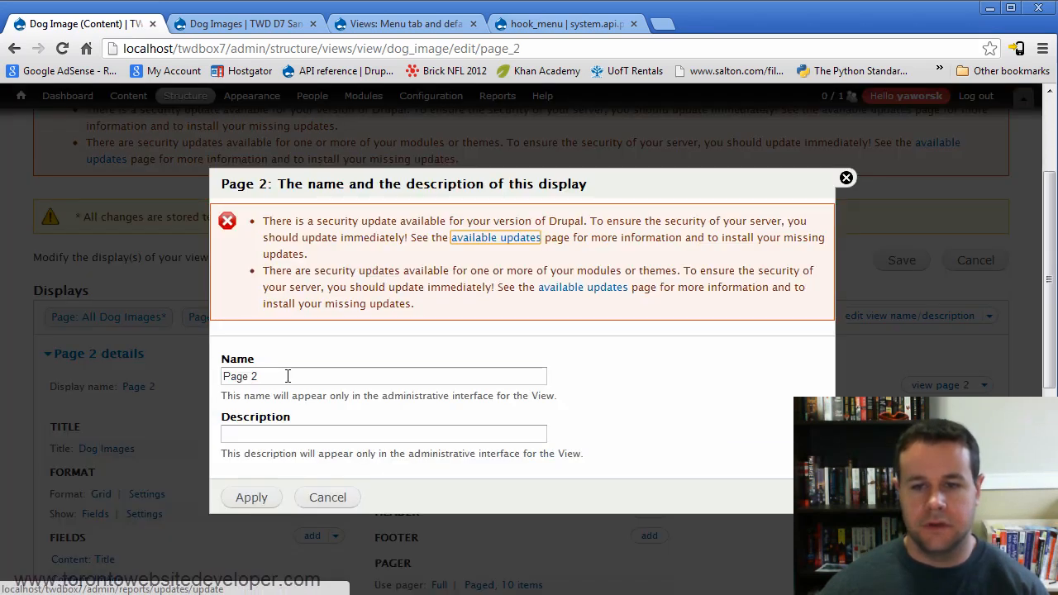
drag(286, 376, 249, 377)
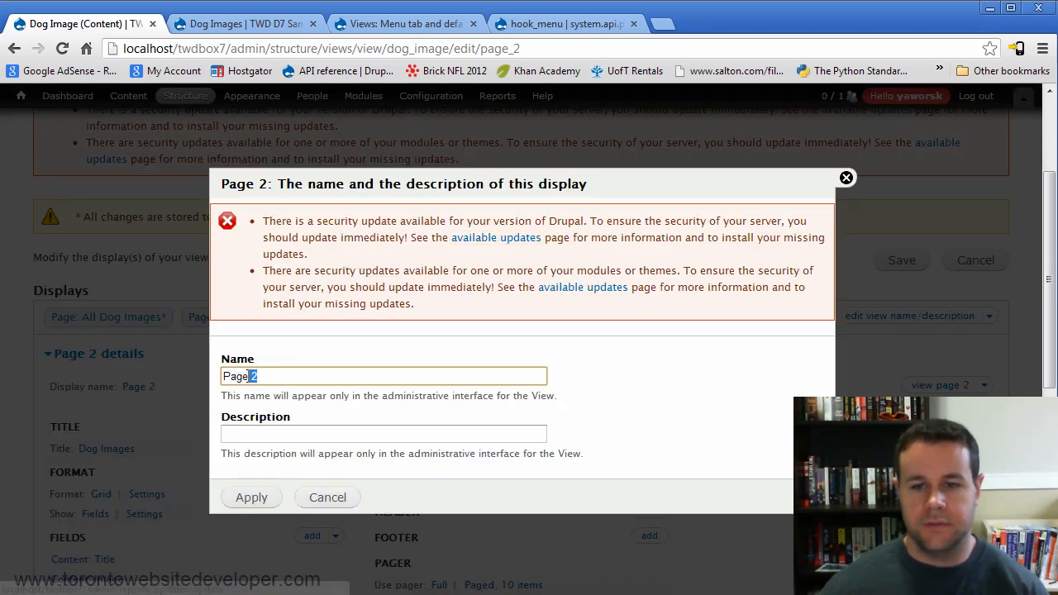
text(: Bailey Picut)
key(BackSpace)
key(BackSpace)
key(BackSpace)
key(BackSpace)
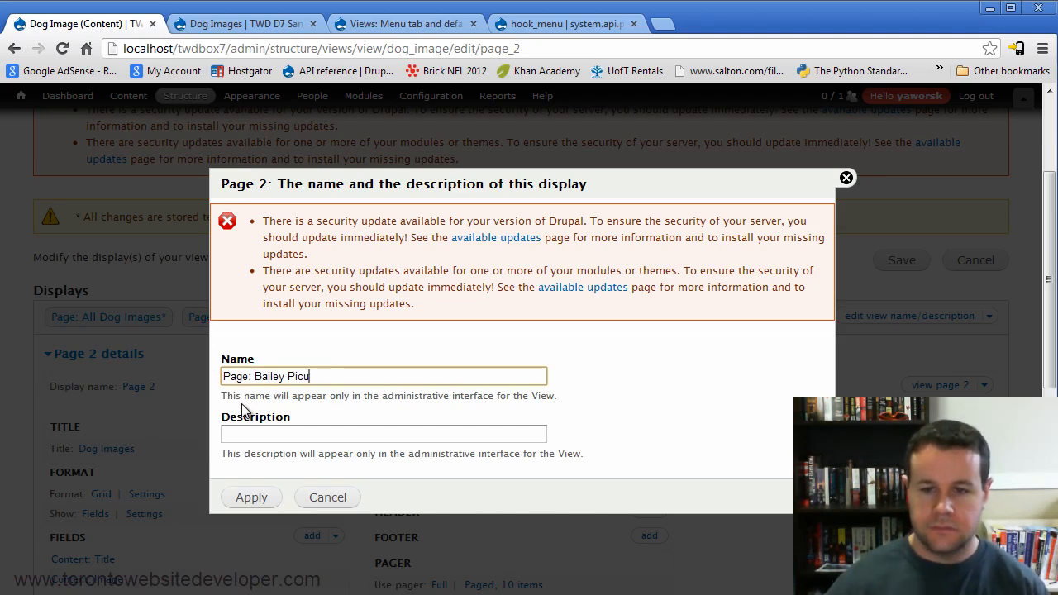
text(yures)
key(BackSpace)
key(BackSpace)
key(BackSpace)
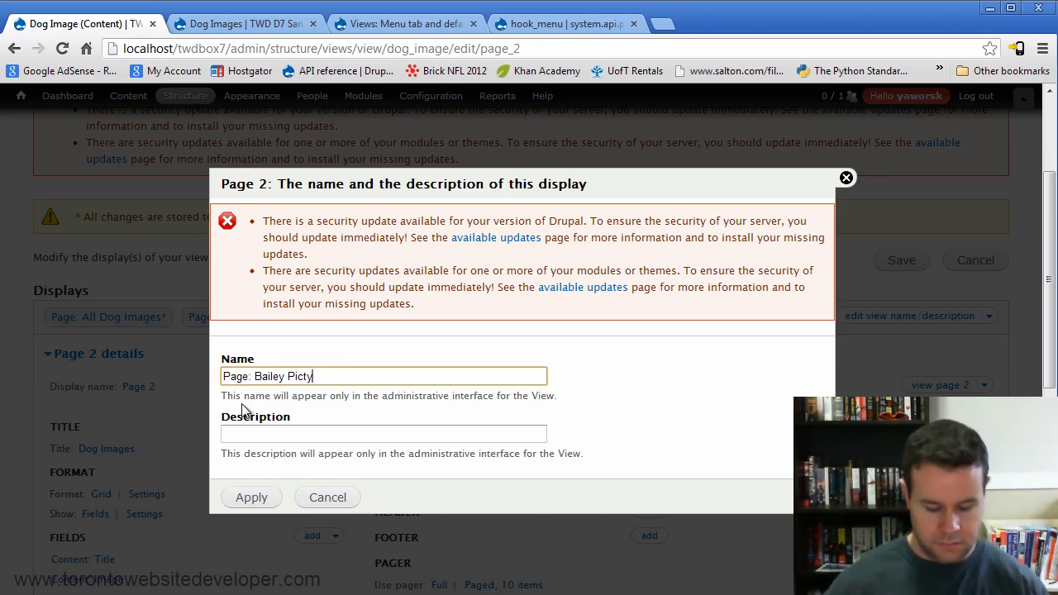
text(es)
click(261, 498)
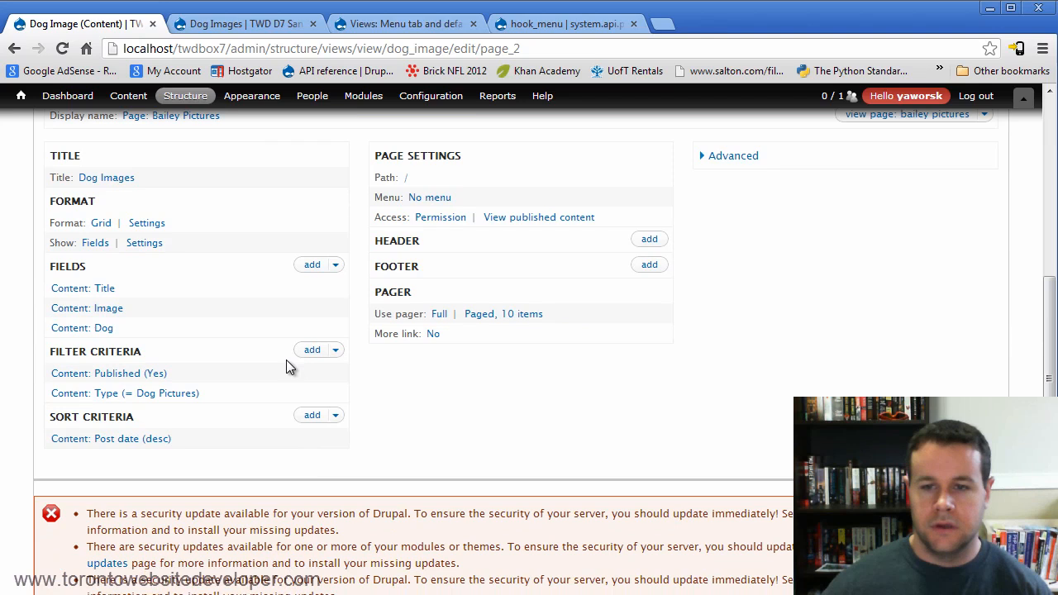
Add a Content: Dog (field_dog) filter criterion to the Bailey Pictures display, overriding this page only
click(314, 357)
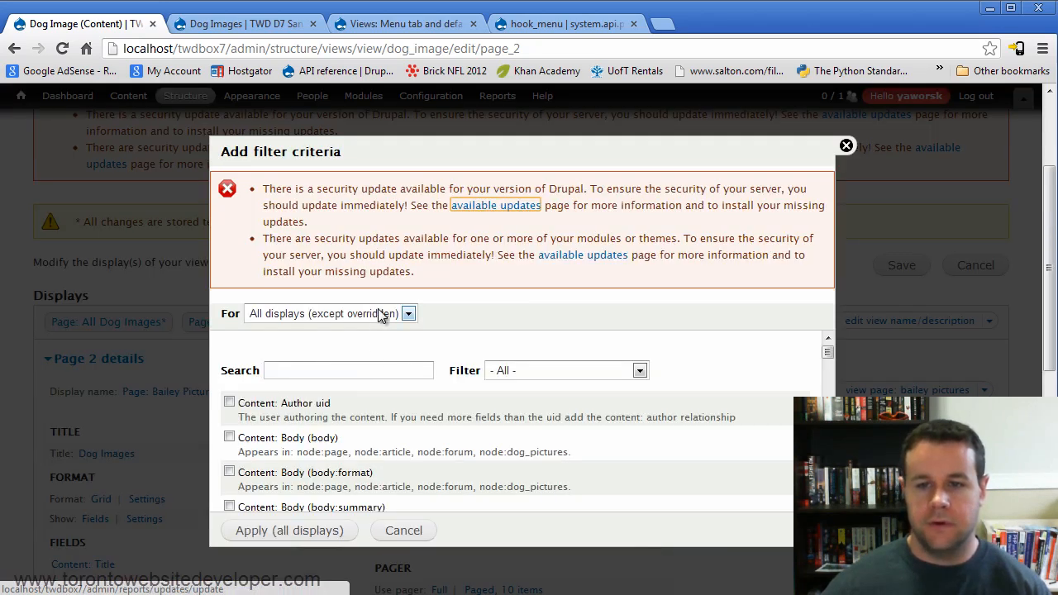
click(381, 316)
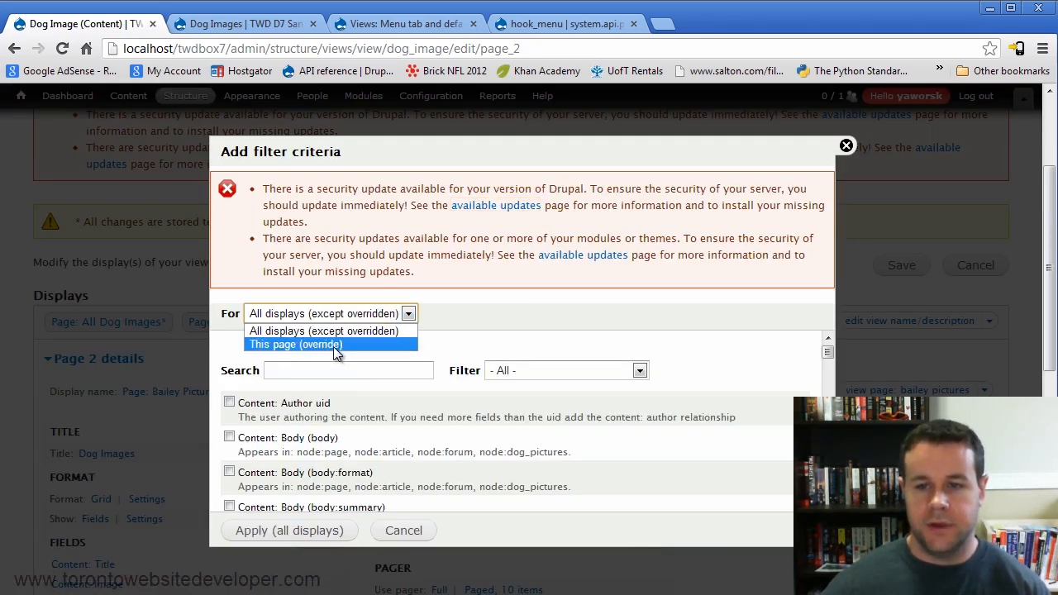
click(336, 345)
scroll(350, 465, down, 10)
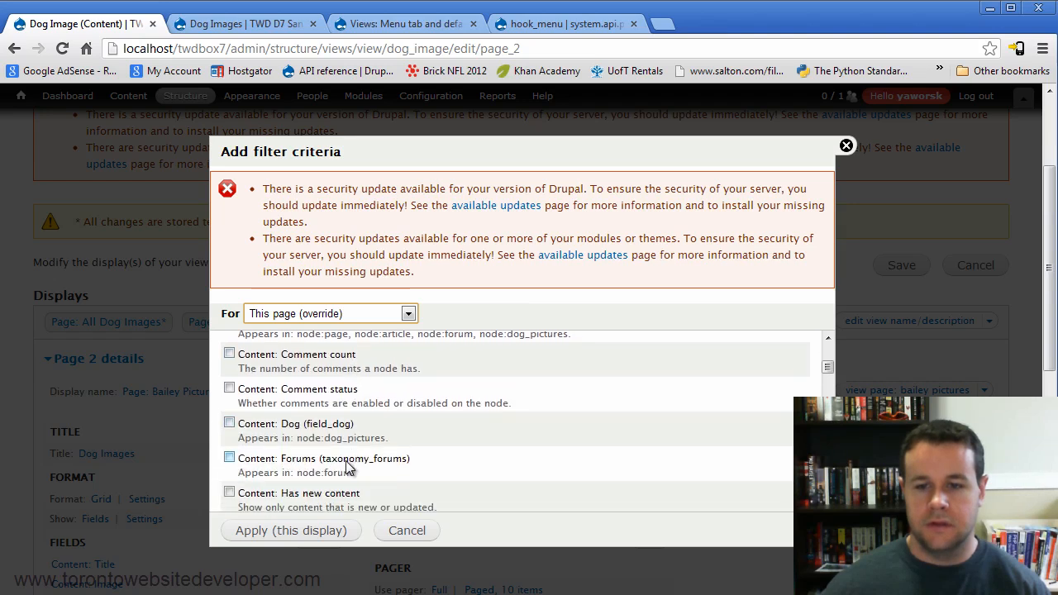
scroll(291, 473, down, 3)
scroll(291, 473, up, 8)
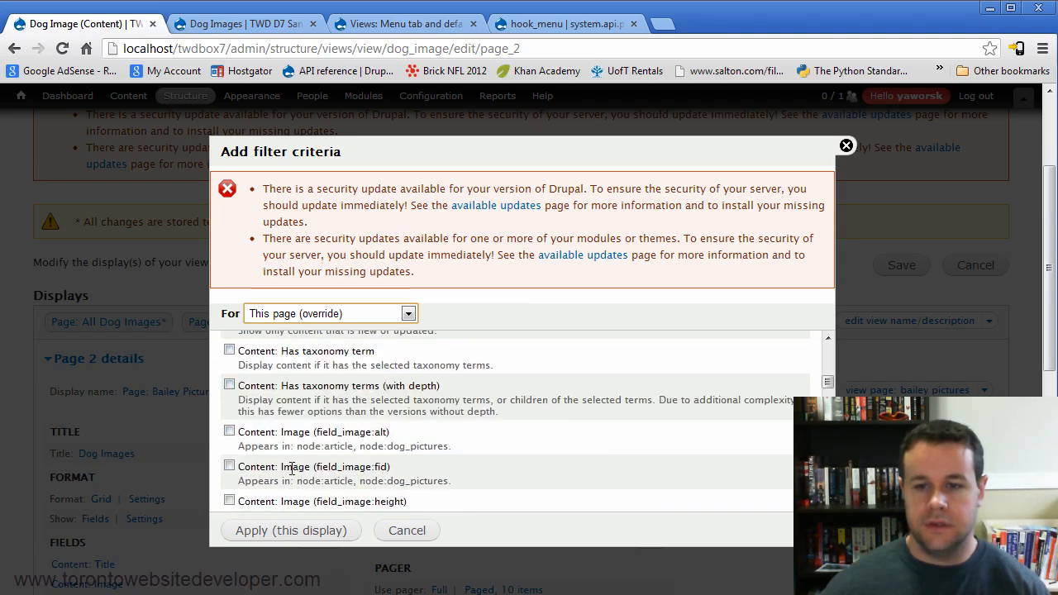
click(274, 447)
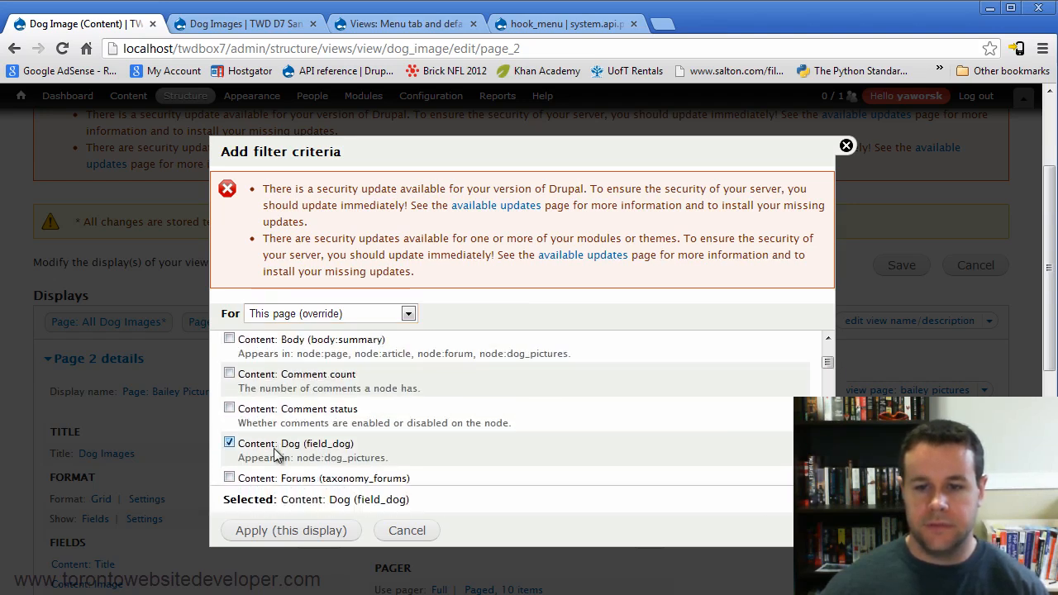
click(275, 533)
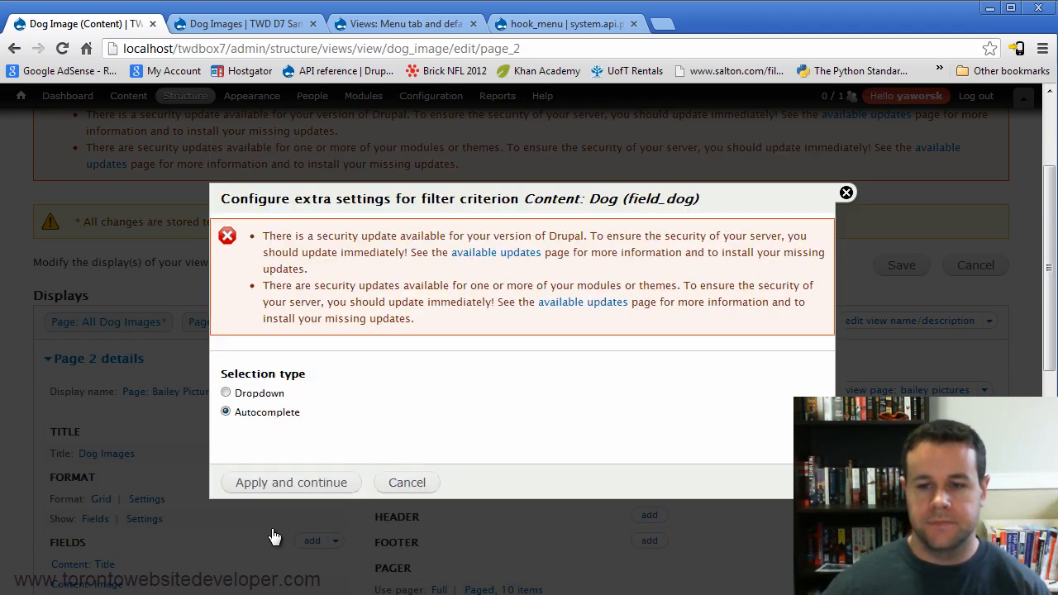
Configure the Dog filter with dropdown selection and the term Bailey, and apply it to this display only
click(255, 395)
click(265, 482)
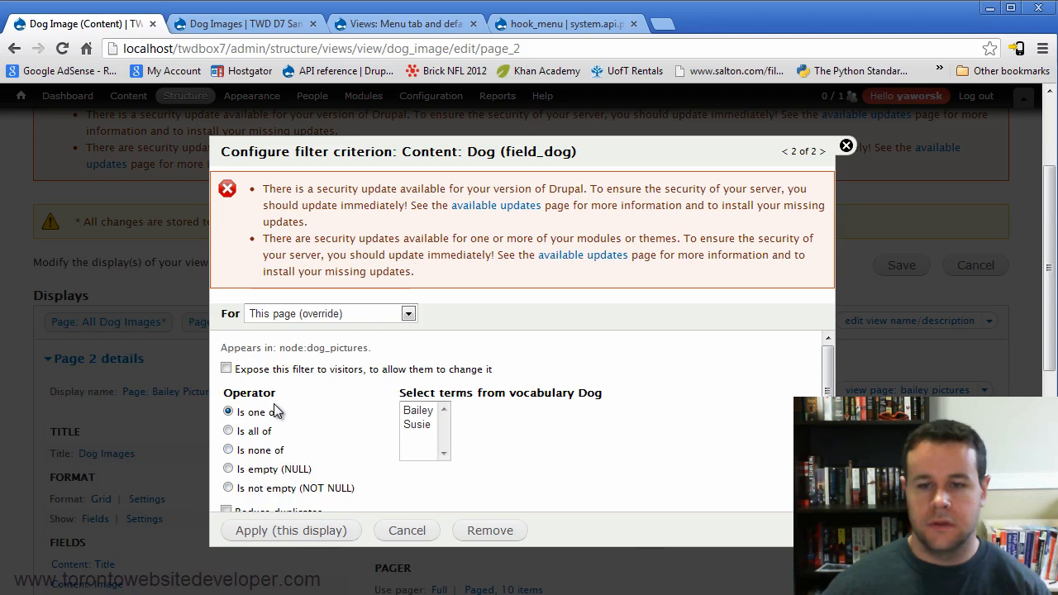
click(418, 415)
click(324, 537)
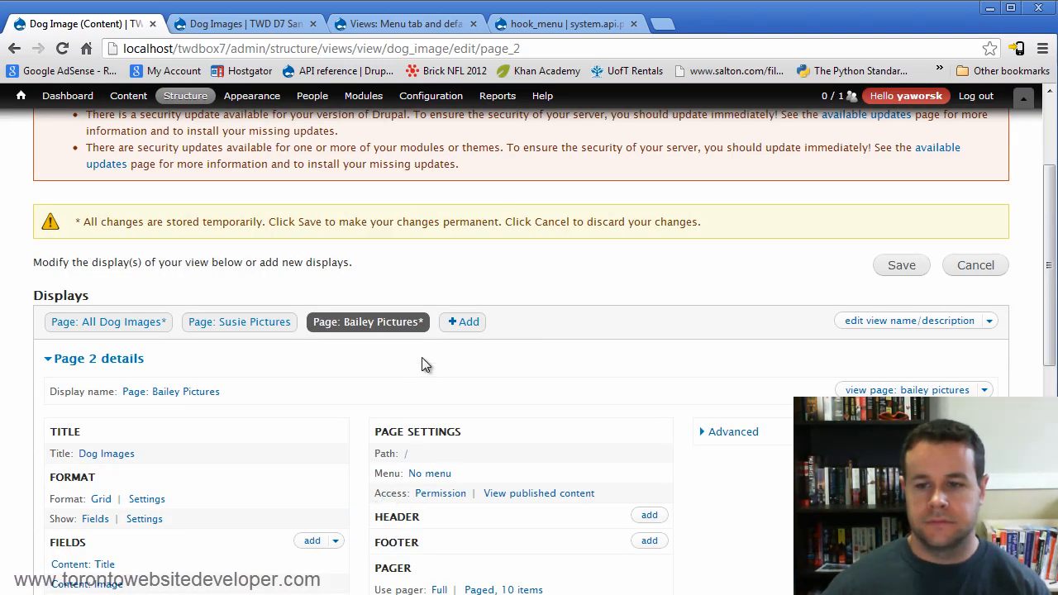
Set the path of the Bailey Pictures display to dog-images/bailey-images
click(406, 405)
click(395, 391)
text(dog-images/bailey)
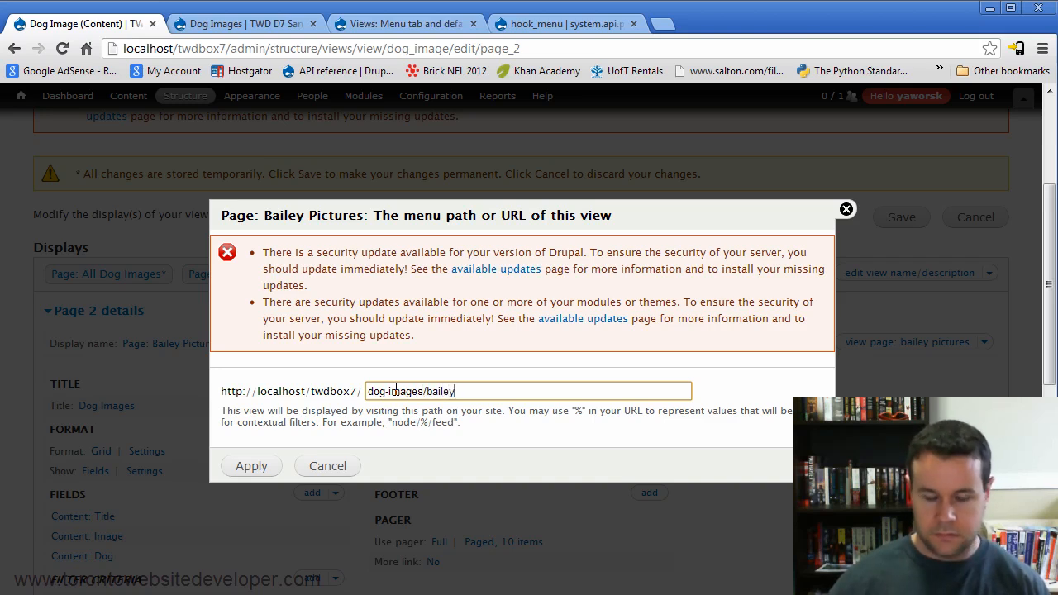
text(-images)
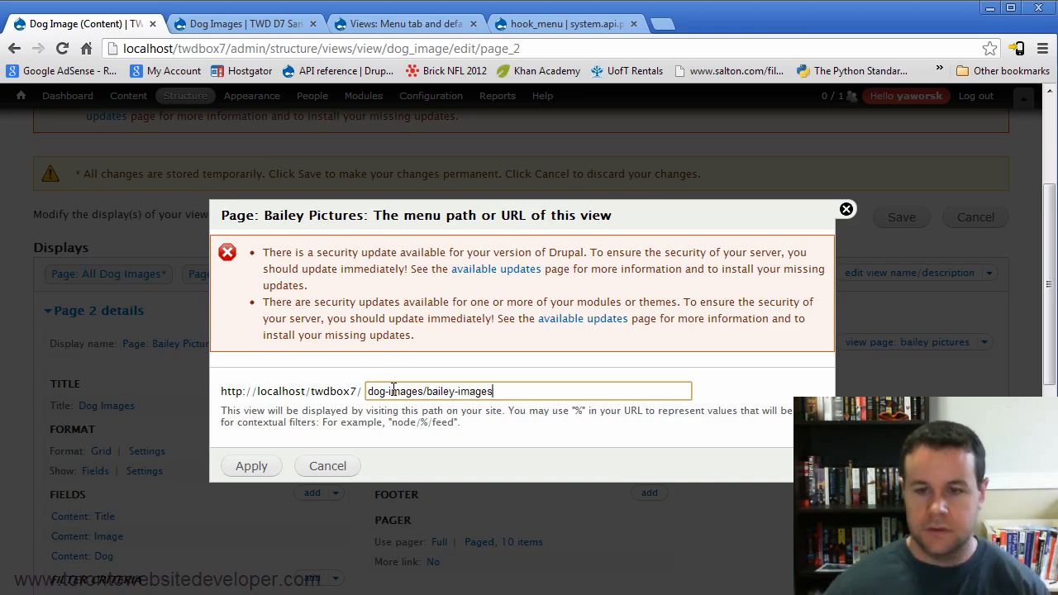
click(251, 468)
Make Bailey Pictures a menu tab titled "Bailey Images" with the description "Check out all photos of Bailey"
click(245, 24)
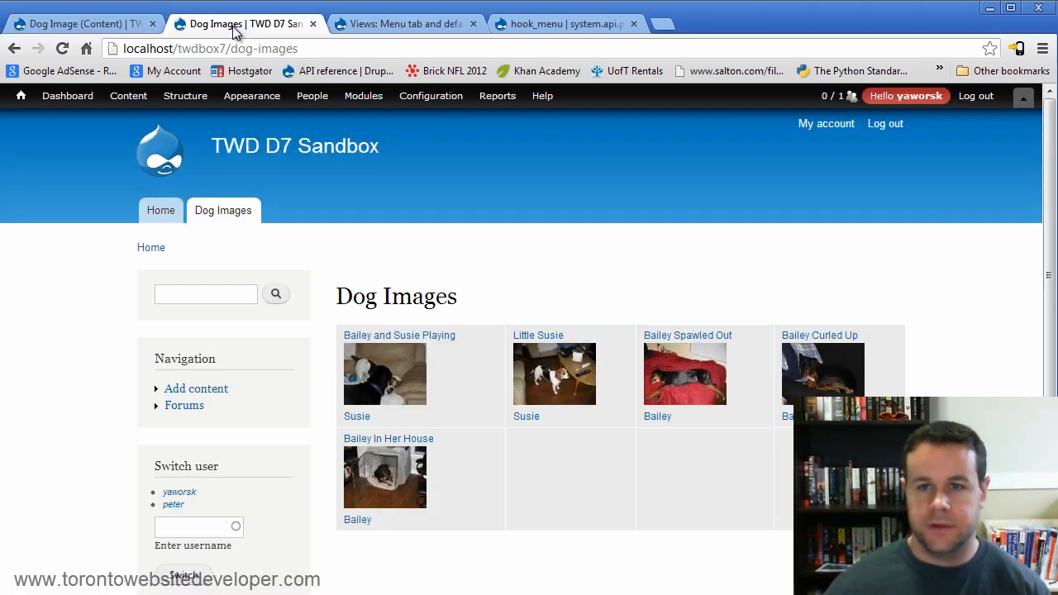
click(116, 24)
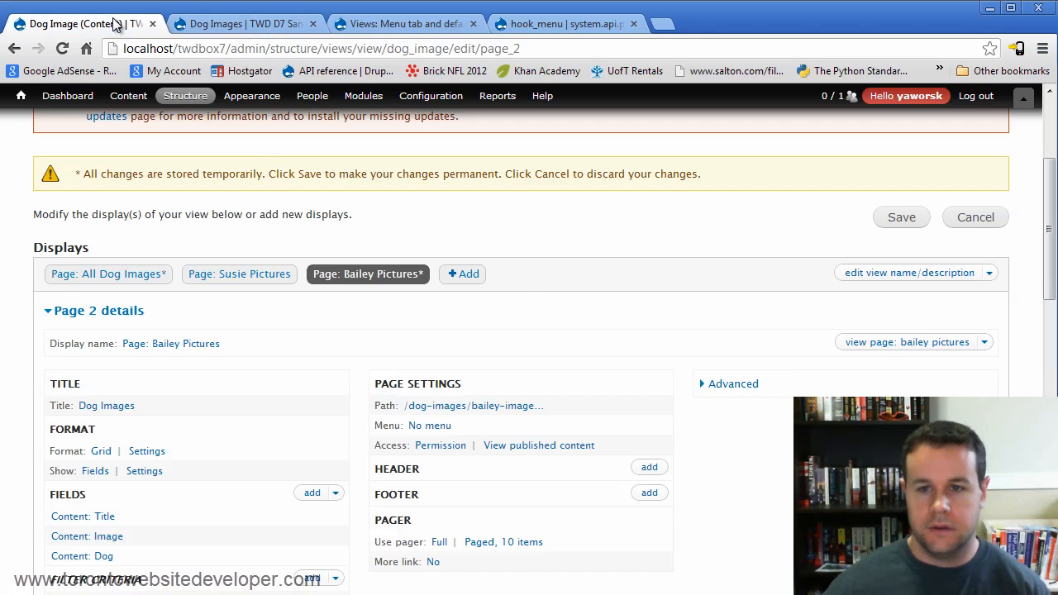
click(444, 426)
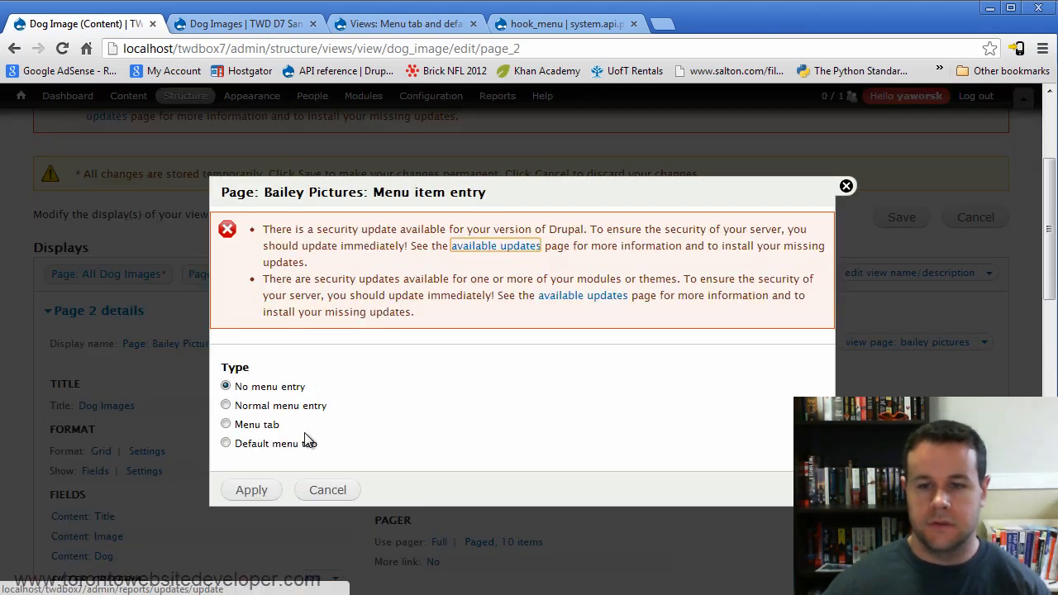
click(236, 428)
scroll(413, 419, down, 1)
click(461, 361)
text(Bailey Images)
key(Tab)
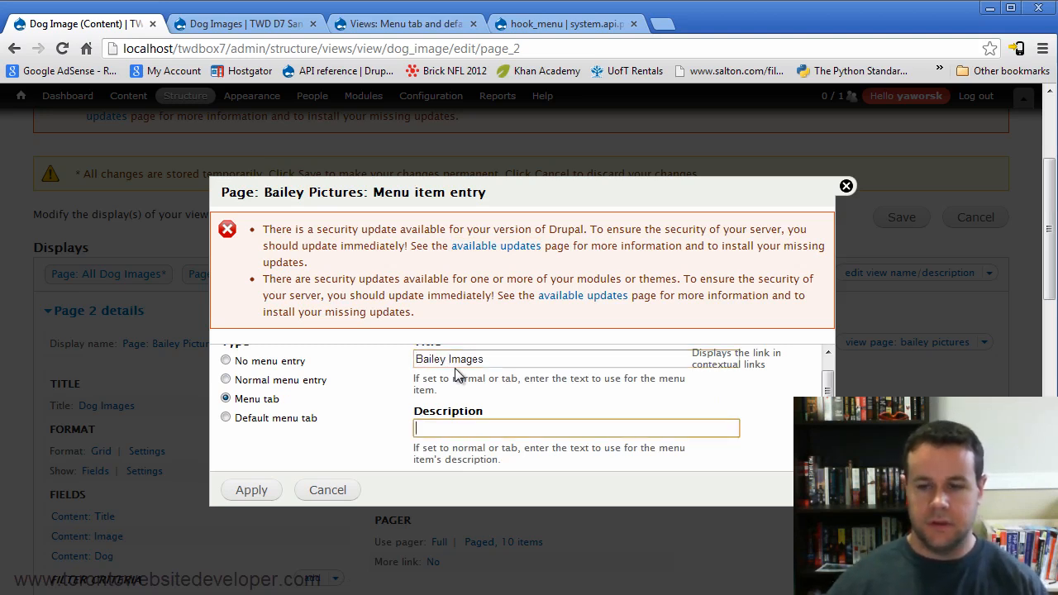
text(Check out all photos of Bailey)
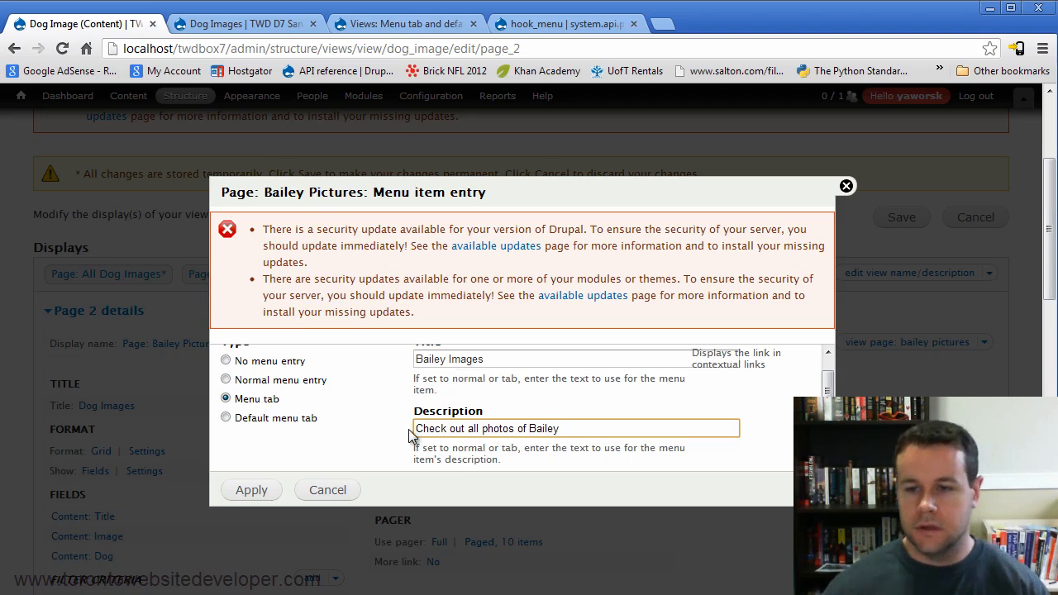
Assign the Bailey Images menu tab to the Main menu, apply the settings and save the Dog Image view
scroll(457, 374, down, 3)
click(486, 370)
click(465, 404)
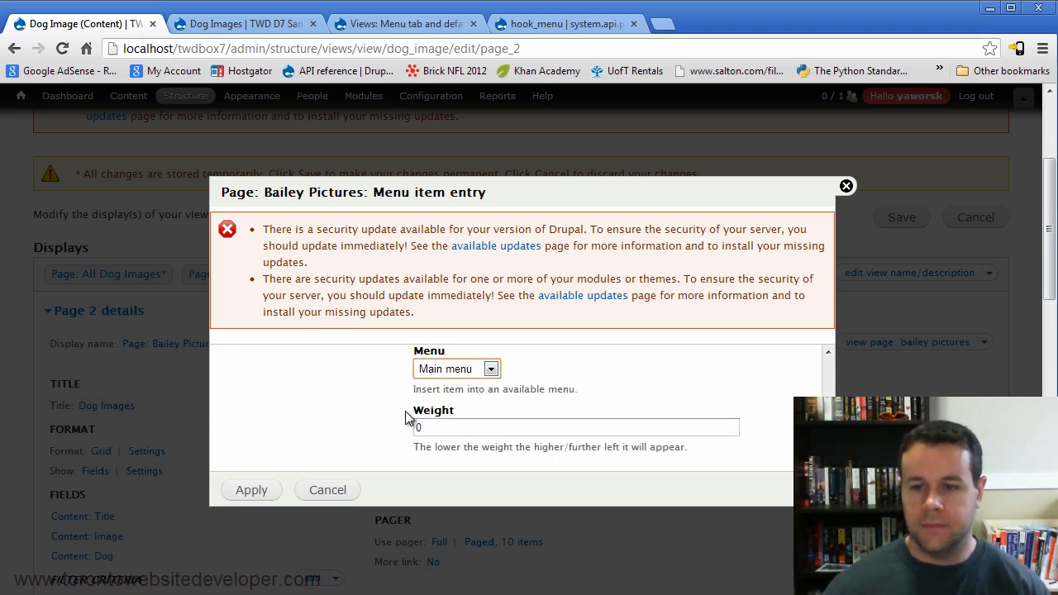
click(253, 531)
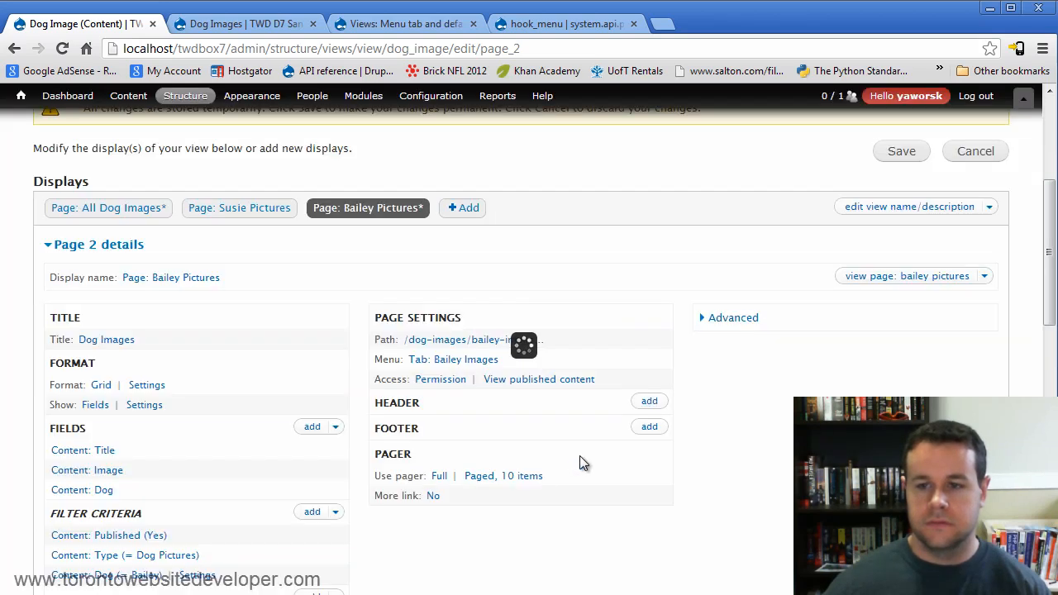
click(902, 198)
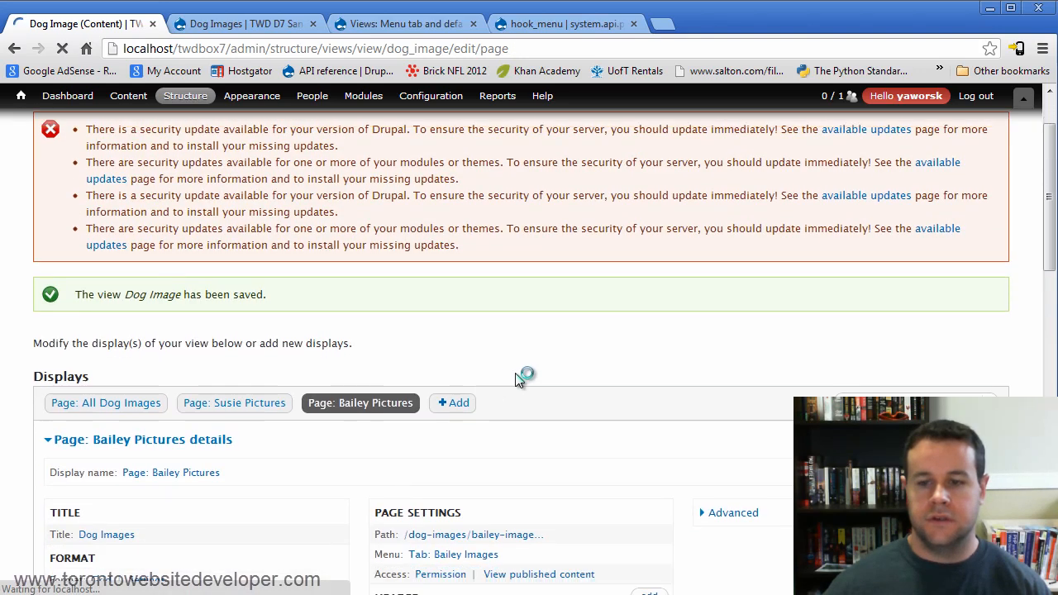
Reload the dog-images page, check the Bailey Images and Susie Images tabs, and return to the main Dog Images page
click(192, 28)
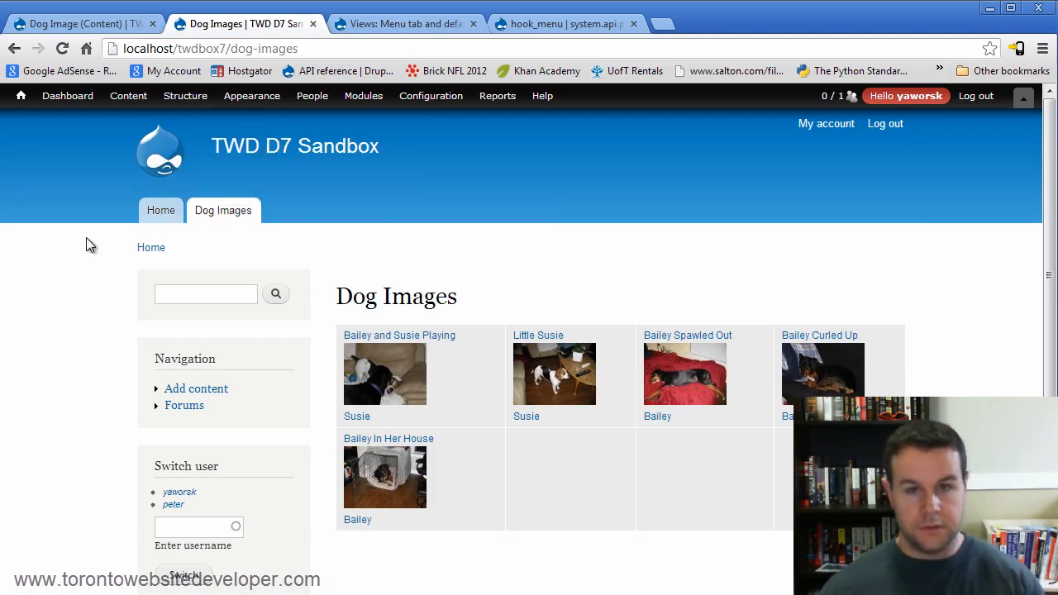
key(F5)
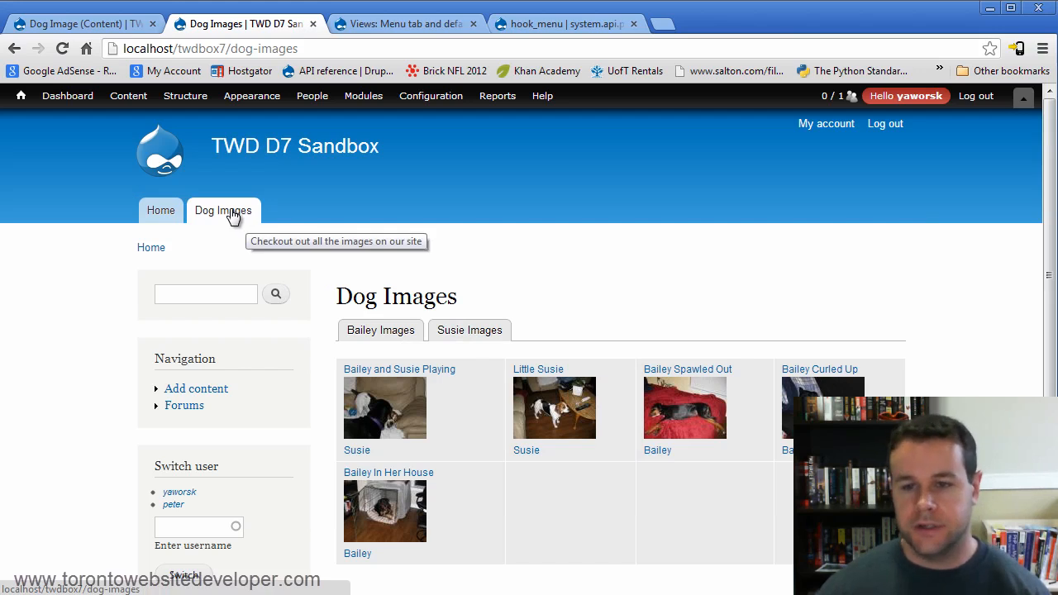
click(390, 337)
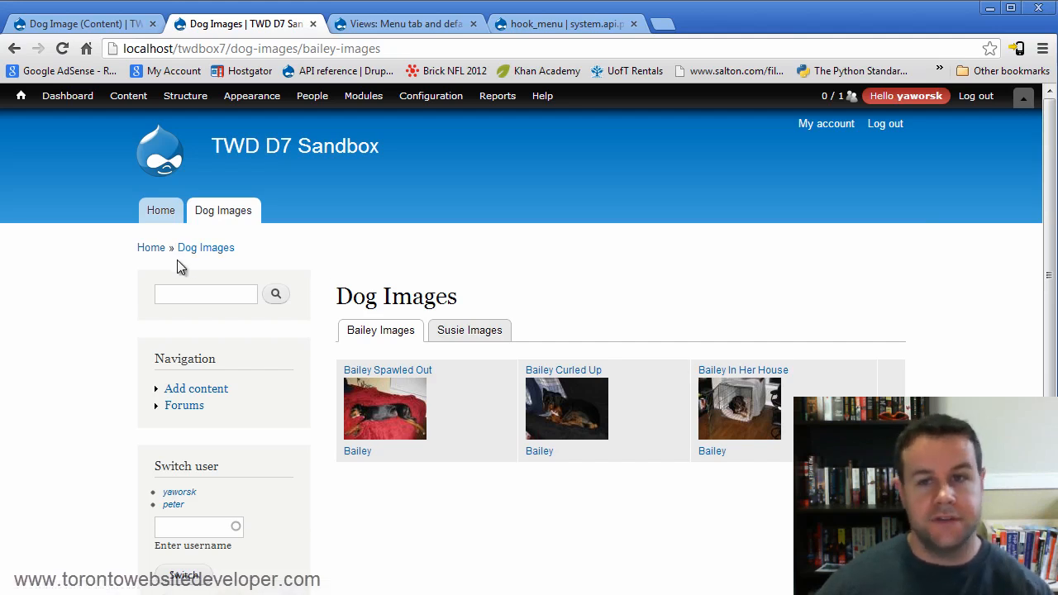
click(469, 335)
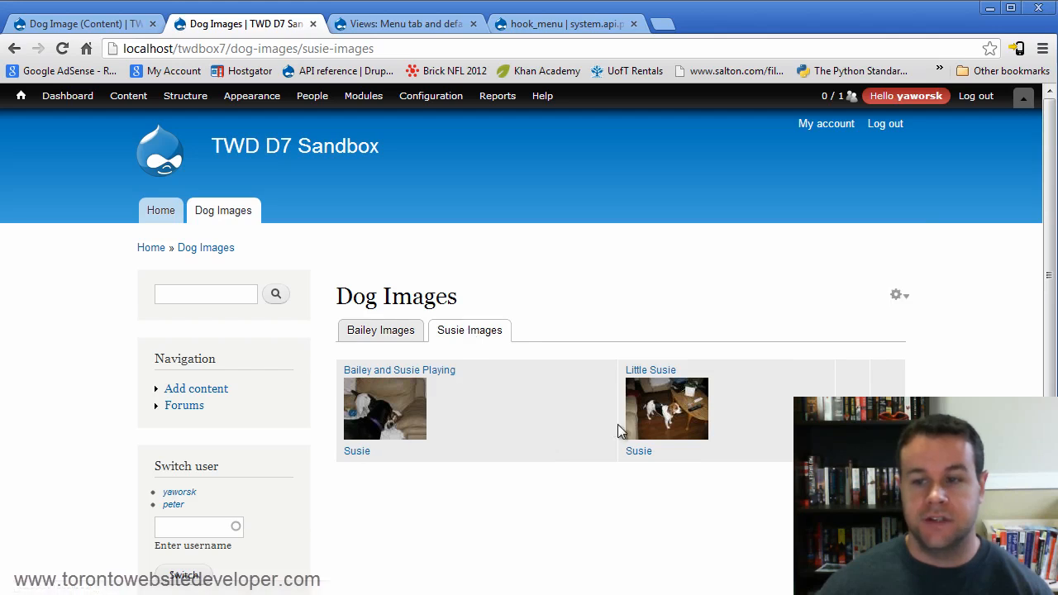
click(206, 250)
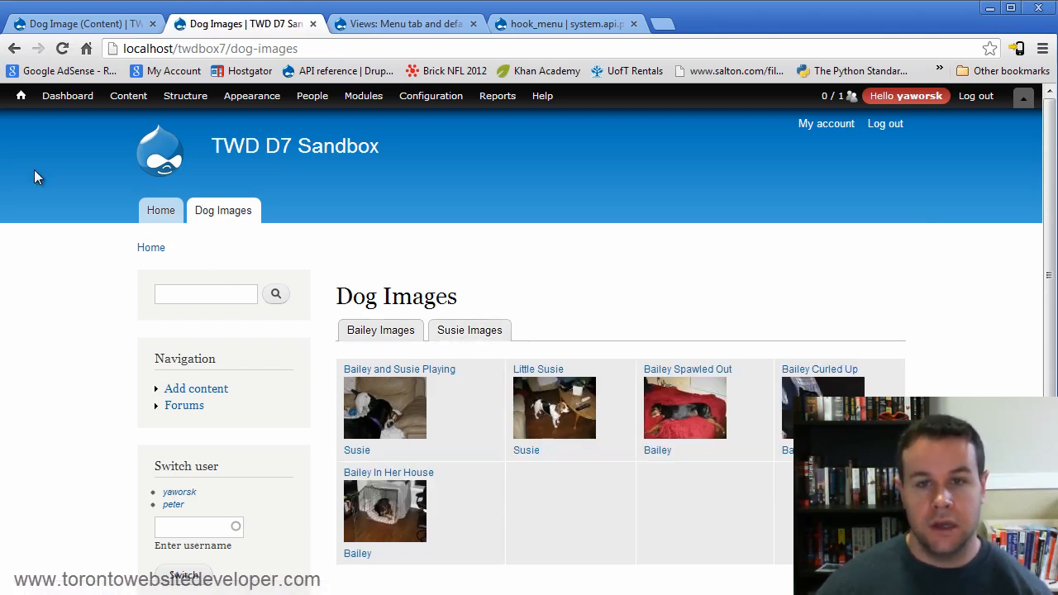
click(61, 31)
scroll(523, 452, down, 1)
click(477, 409)
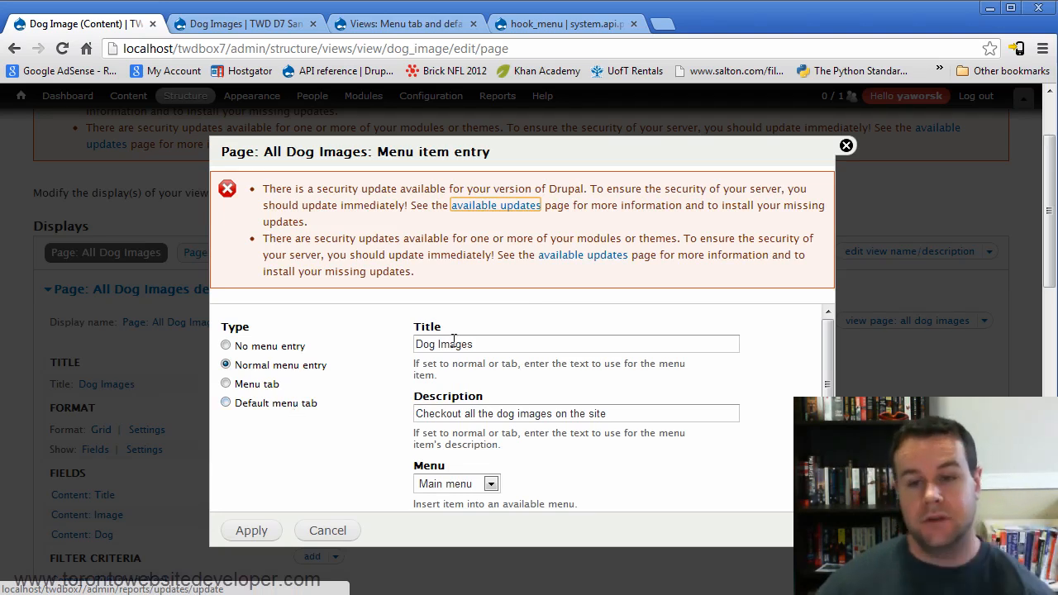
click(274, 405)
scroll(307, 395, down, 2)
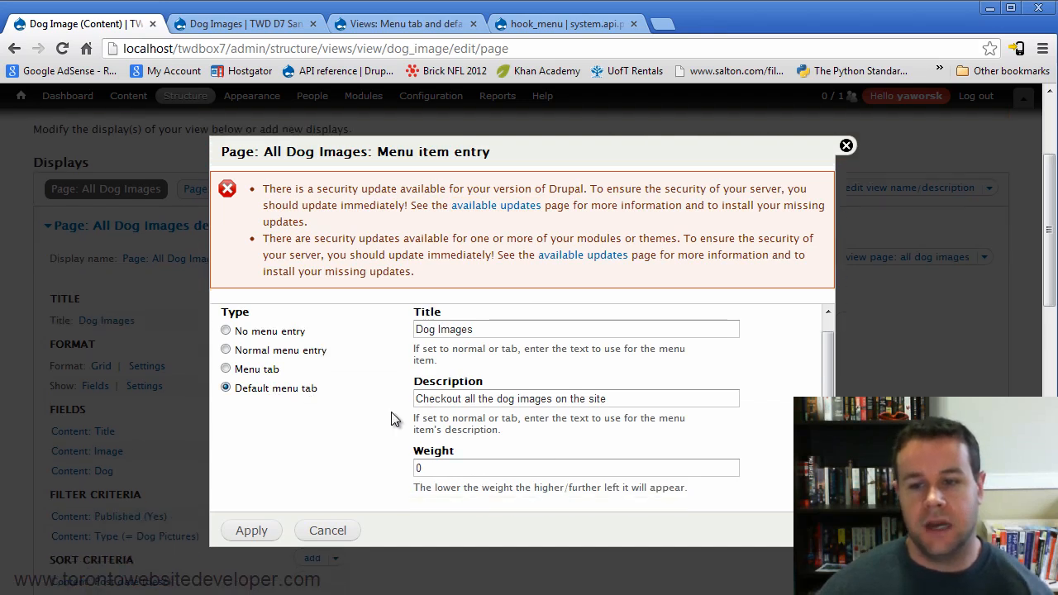
scroll(393, 420, up, 2)
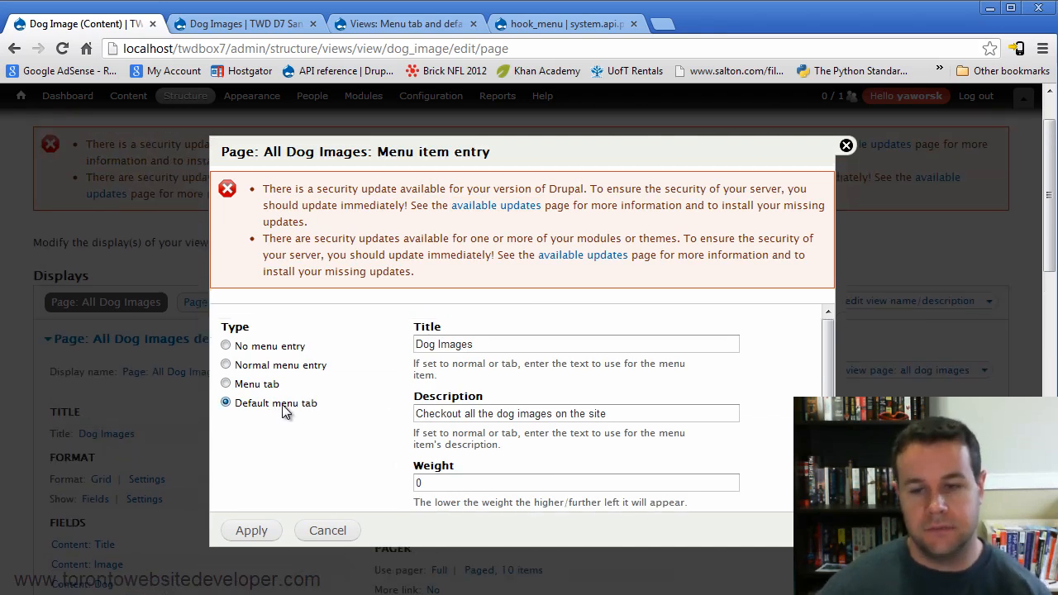
click(326, 533)
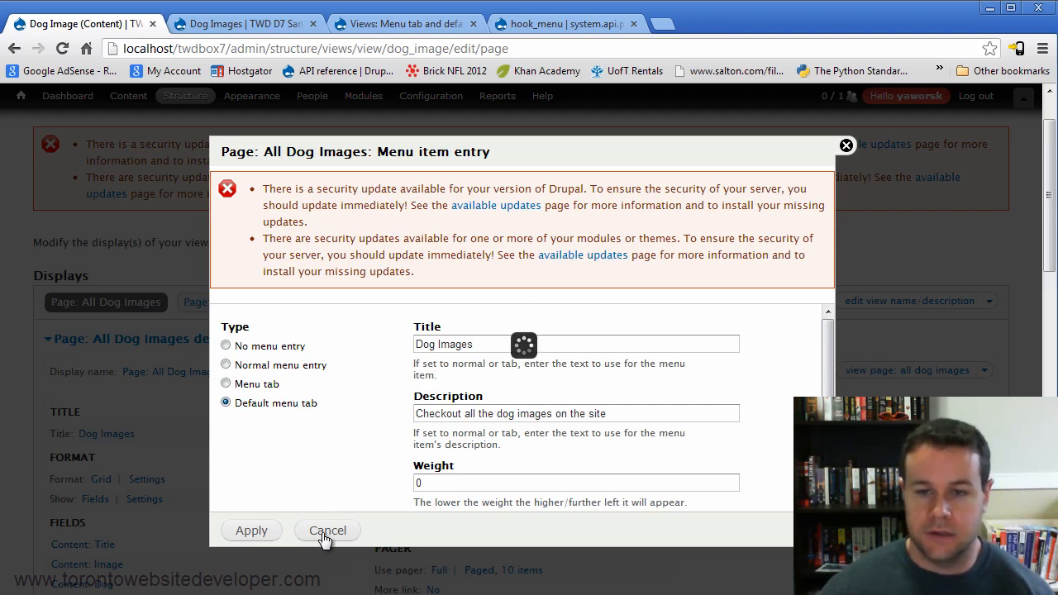
scroll(510, 407, down, 1)
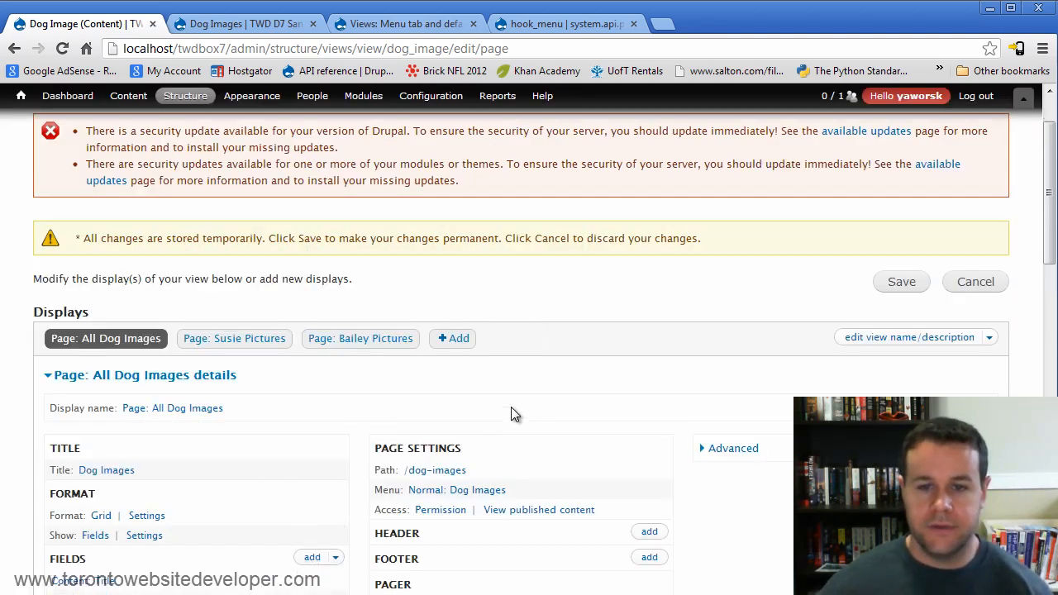
scroll(511, 407, down, 1)
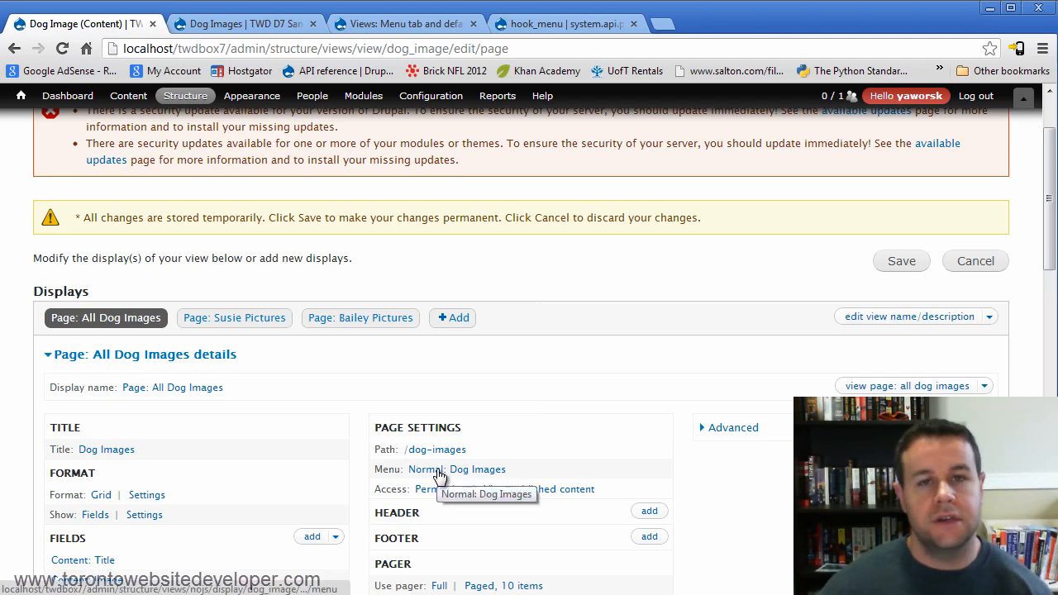
click(244, 23)
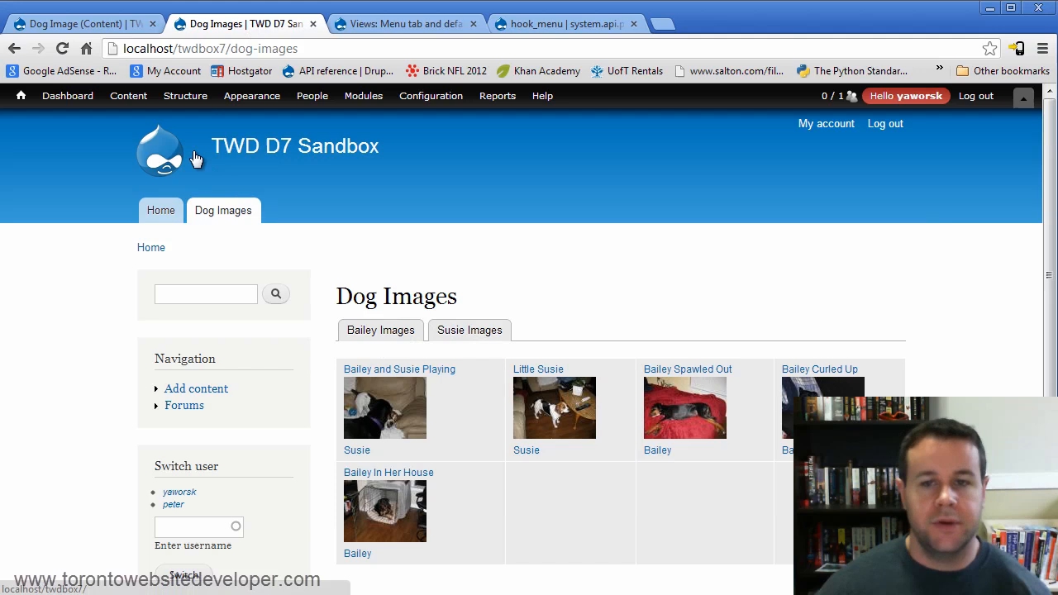
mouse_move(165, 103)
mouse_move(206, 175)
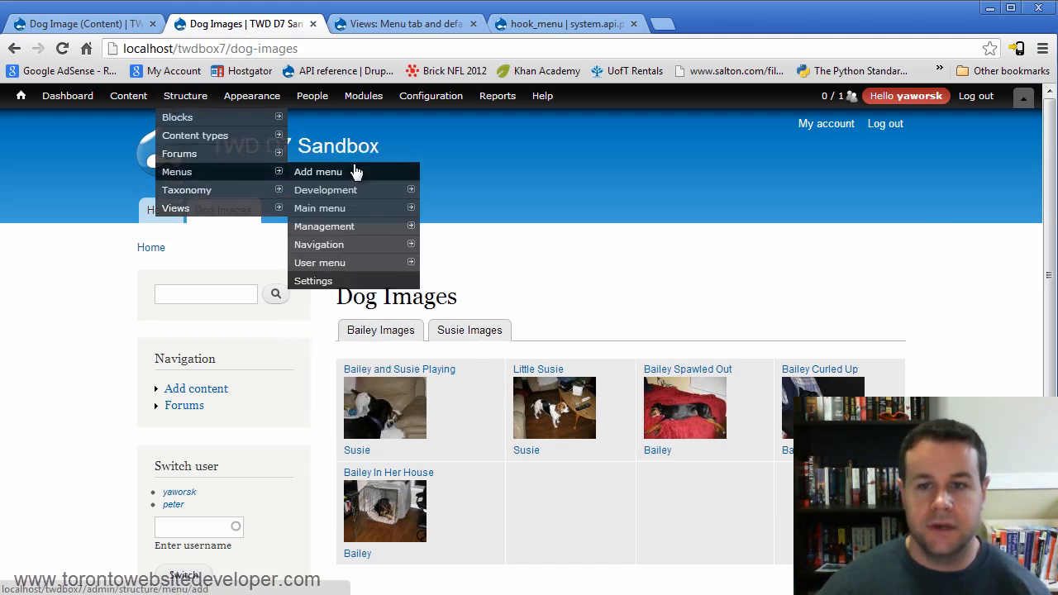
mouse_move(348, 218)
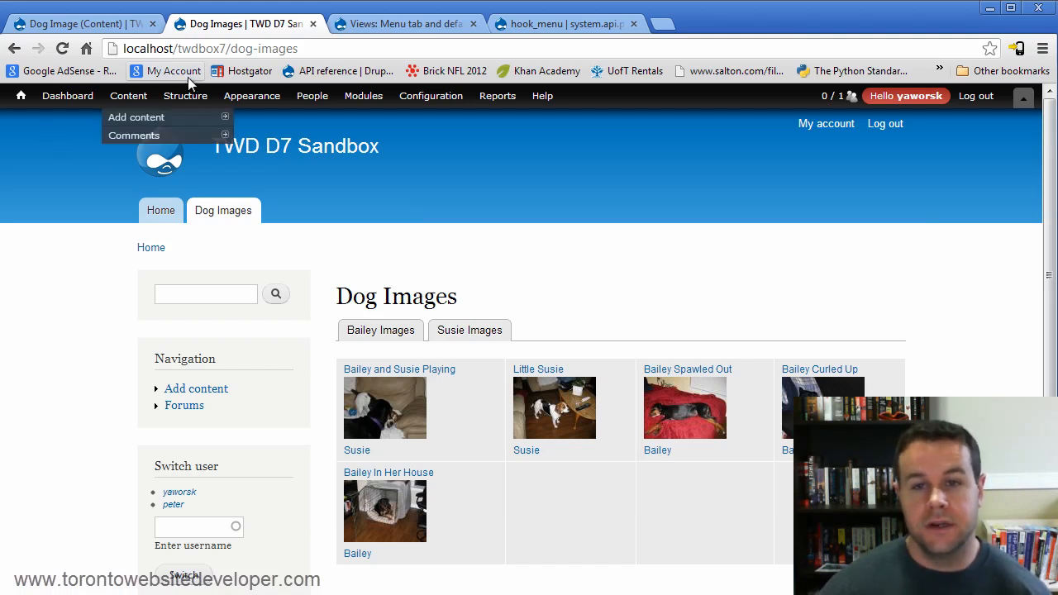
mouse_move(185, 96)
mouse_move(213, 171)
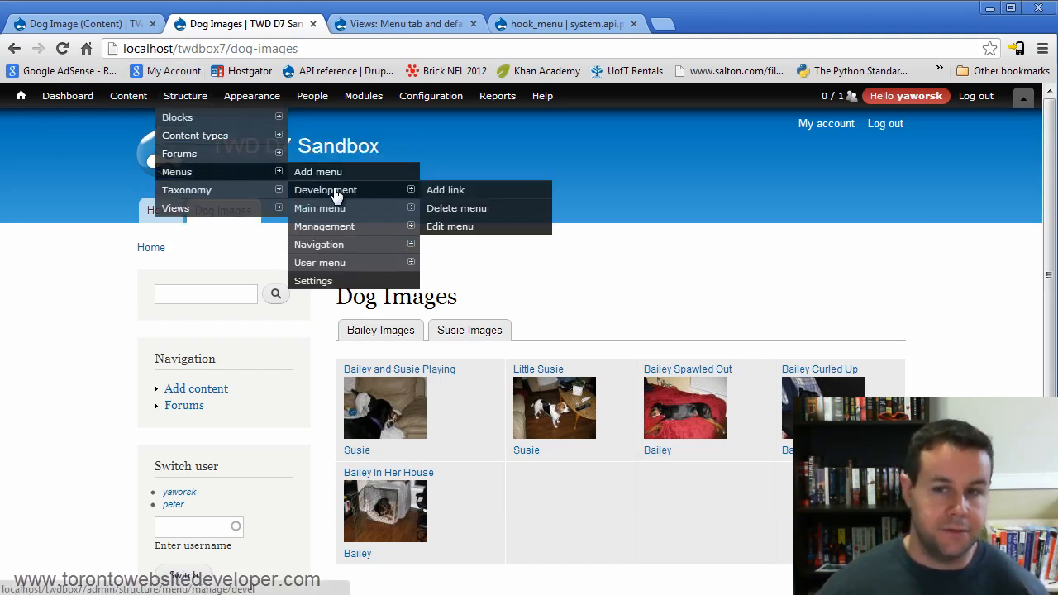
mouse_move(322, 212)
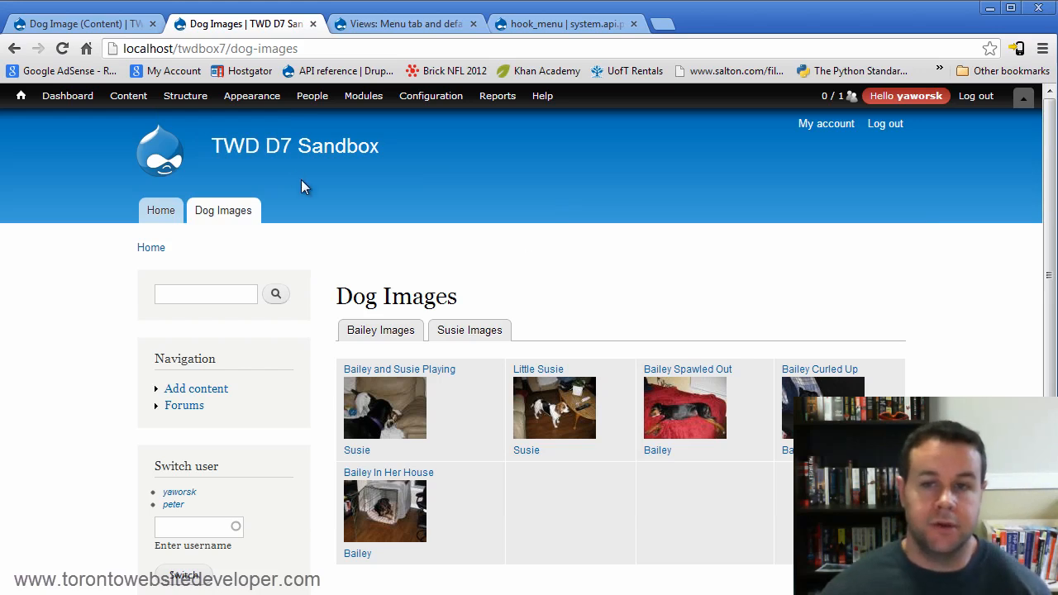
Review the drupal.org comment listing the steps for setting up a default menu tab in Views
click(409, 24)
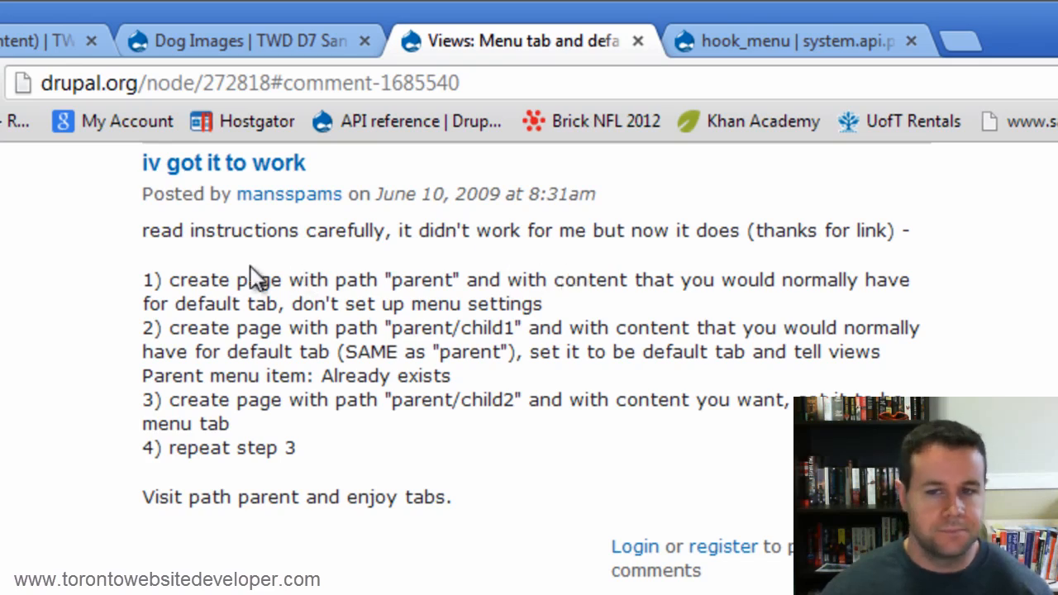
drag(142, 232, 458, 497)
click(459, 506)
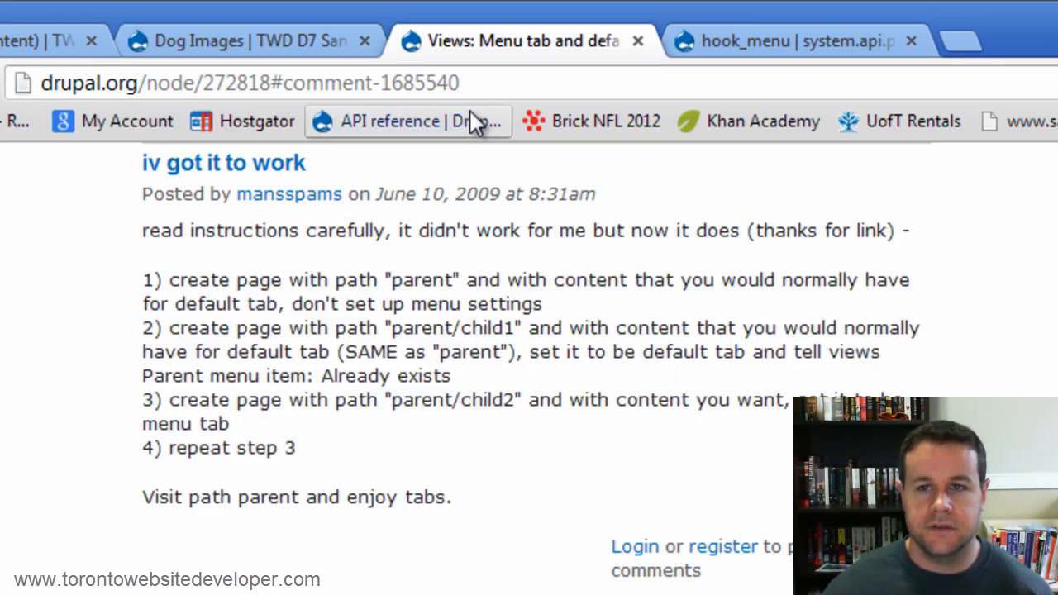
click(480, 84)
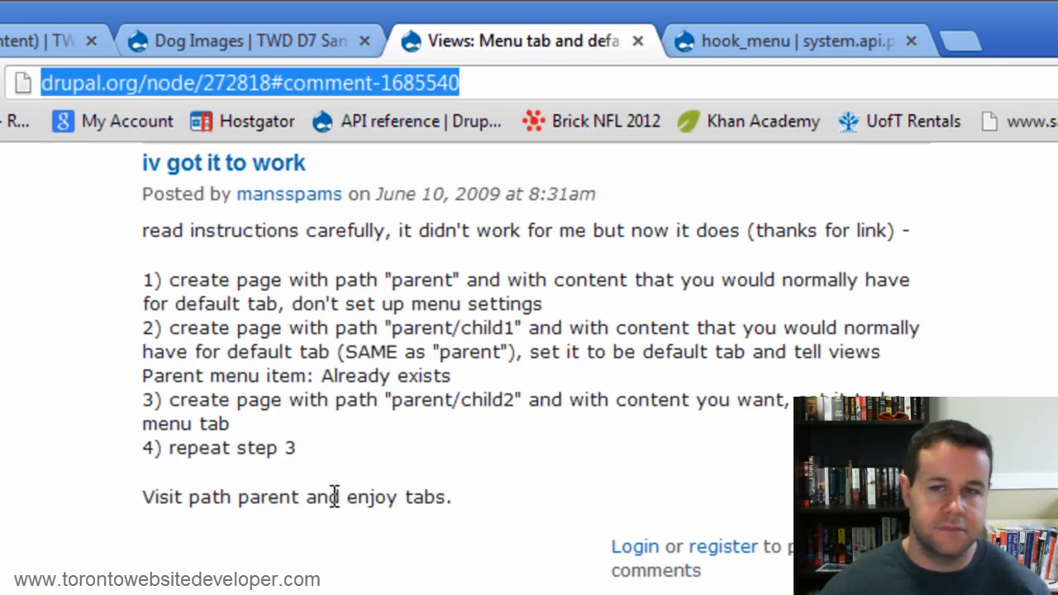
Close the drupal.org comment and hook_menu reference pages and return to the Dog Image view's page settings
click(637, 41)
click(634, 41)
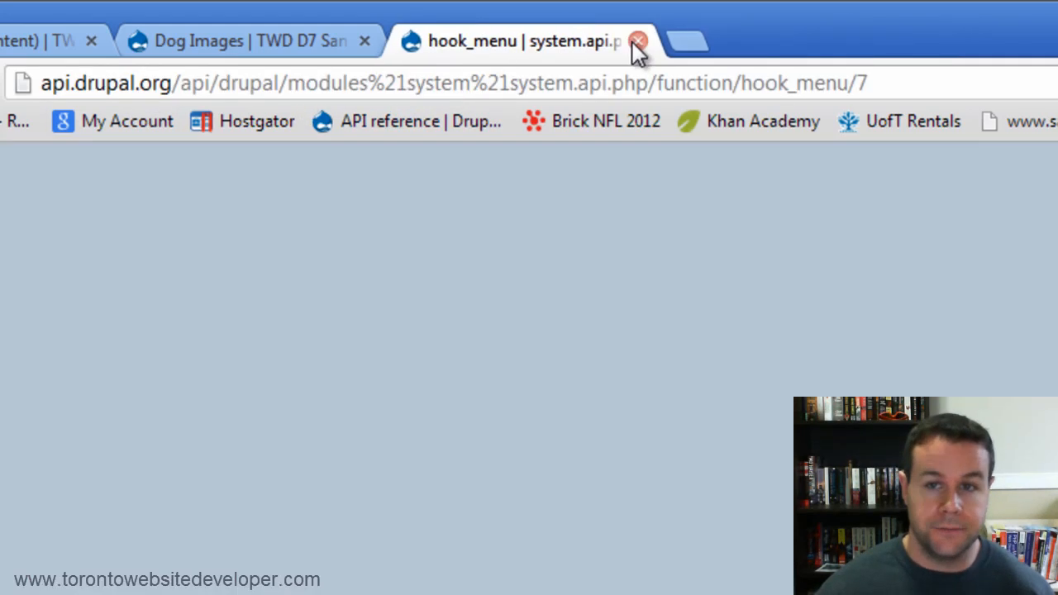
click(50, 40)
scroll(493, 393, down, 1)
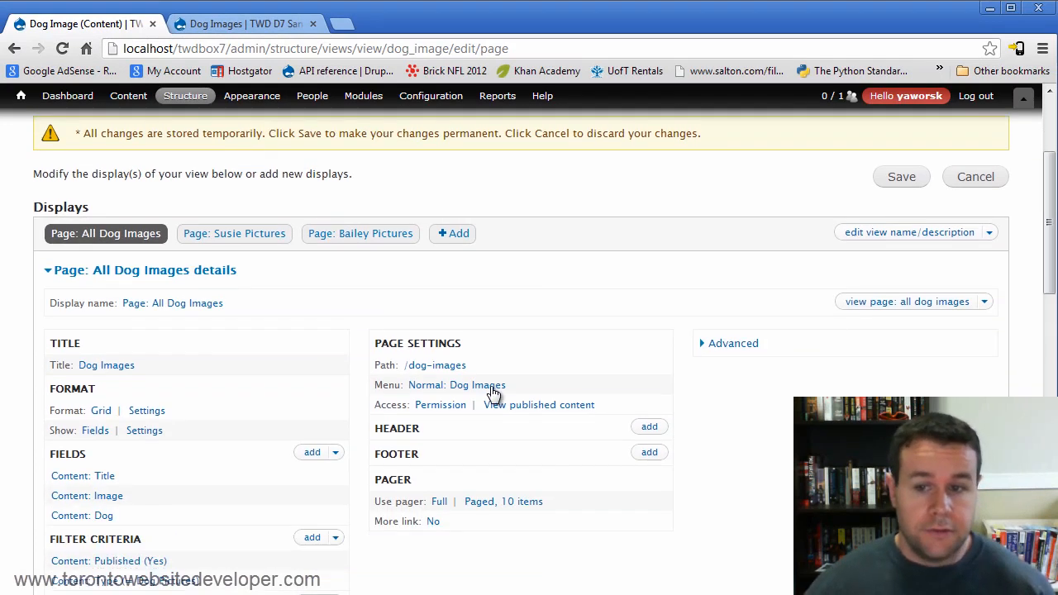
scroll(494, 392, down, 1)
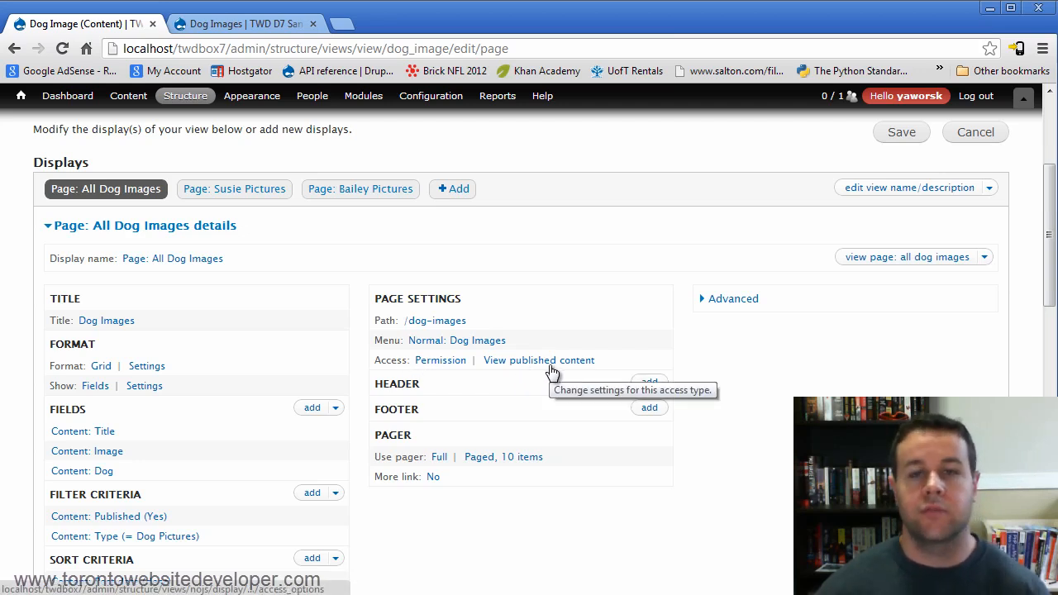
Open the site's Permissions page in a separate tab, look through the permissions per role, and return to the Dog Image view
mouse_move(267, 105)
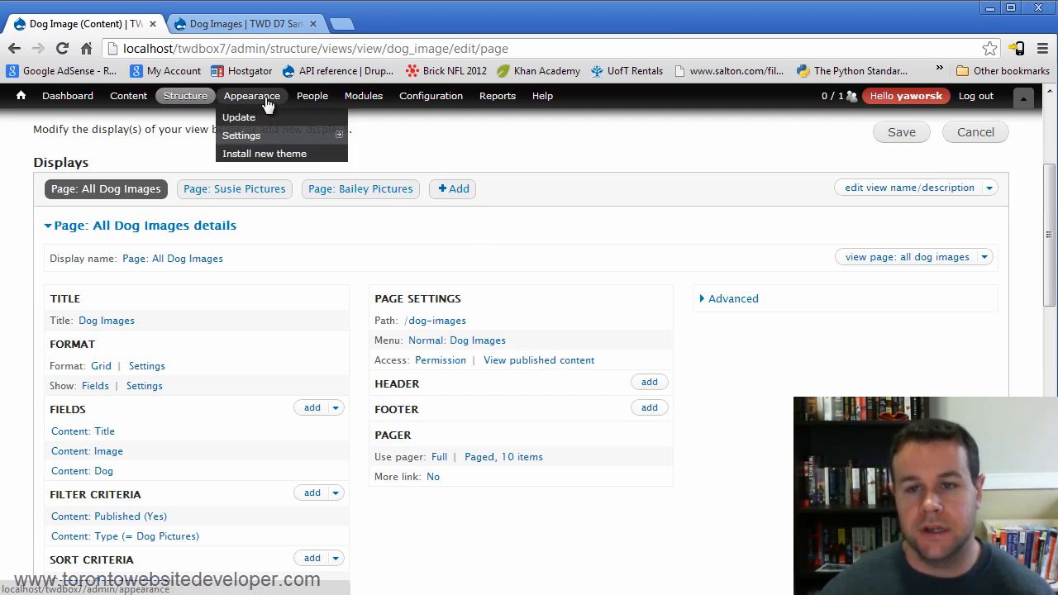
mouse_move(312, 98)
right_click(324, 135)
click(336, 145)
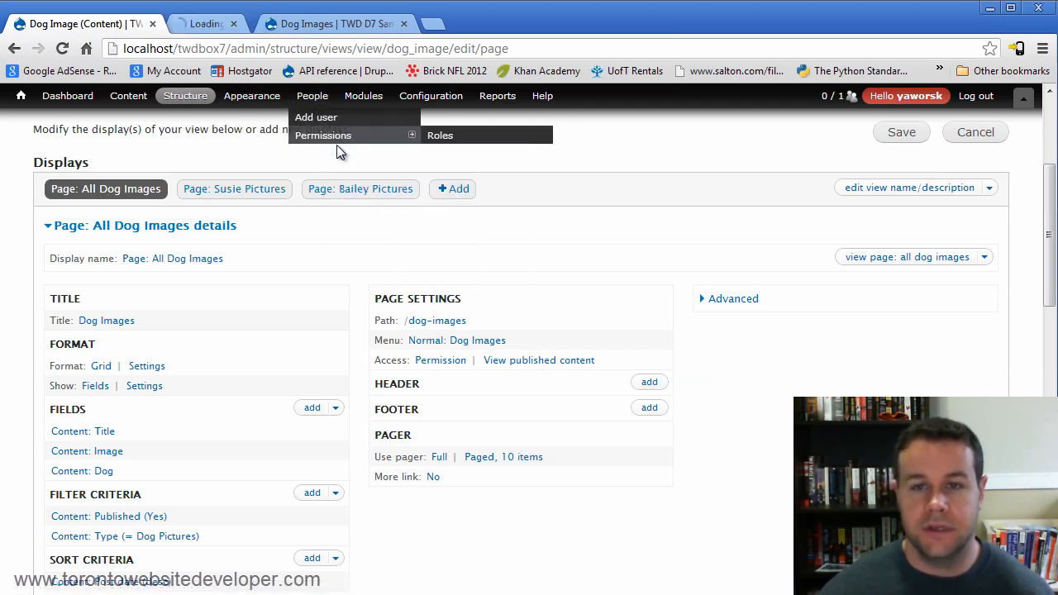
click(213, 27)
scroll(259, 420, down, 1)
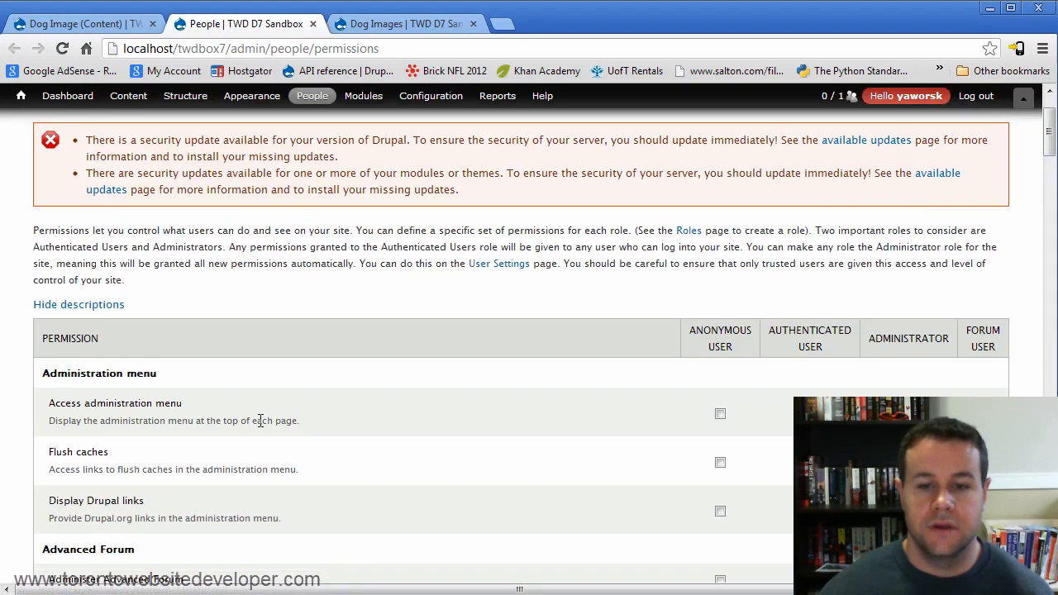
scroll(226, 427, down, 5)
scroll(224, 446, up, 4)
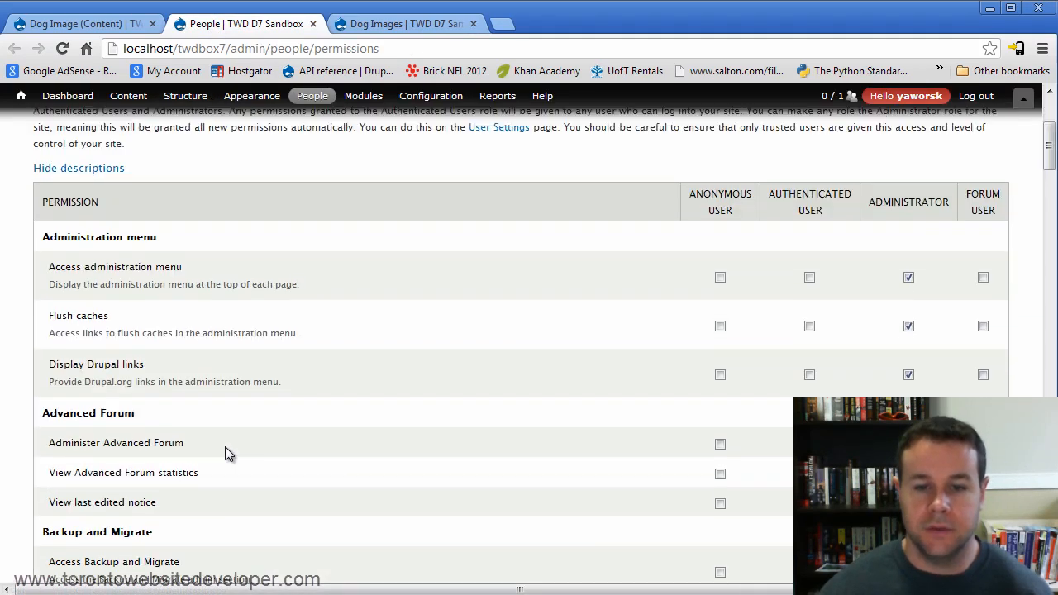
scroll(225, 446, up, 3)
click(85, 23)
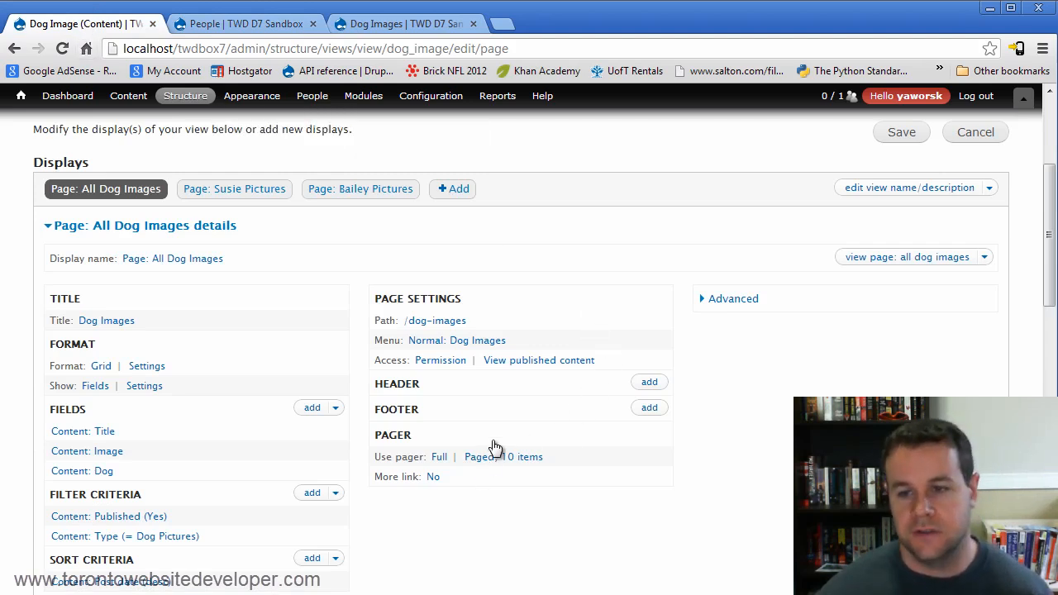
Restrict access to the All Dog Images page by Role, allowing the authenticated user role
click(441, 364)
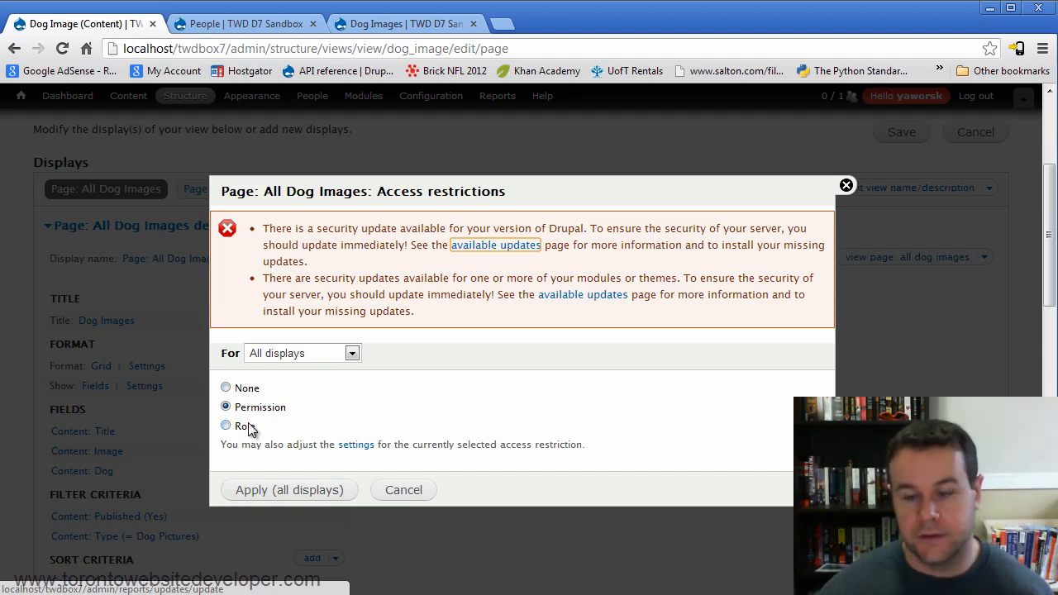
click(226, 426)
click(322, 490)
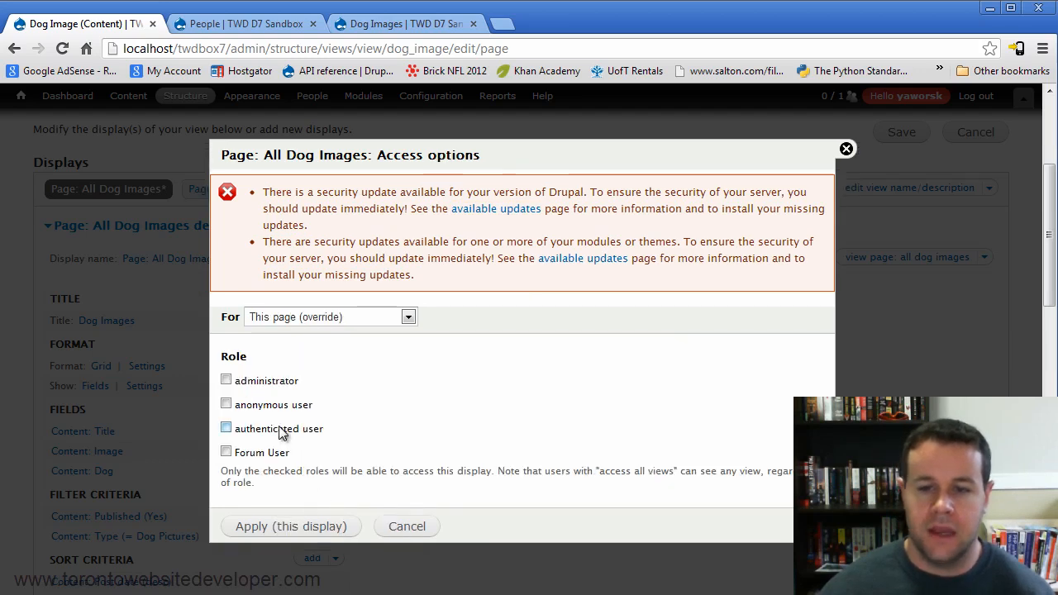
click(265, 428)
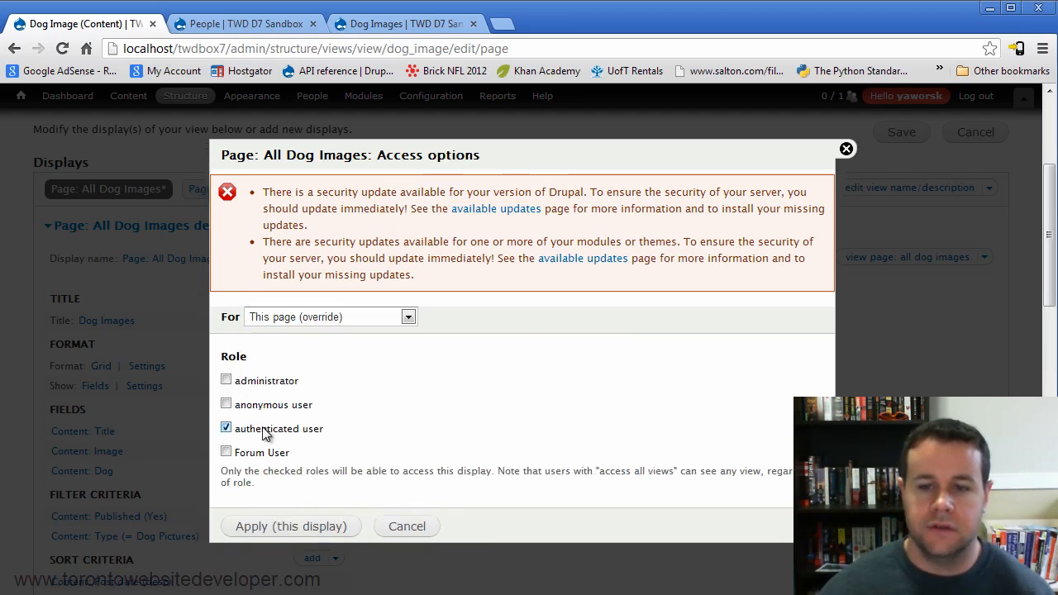
click(318, 526)
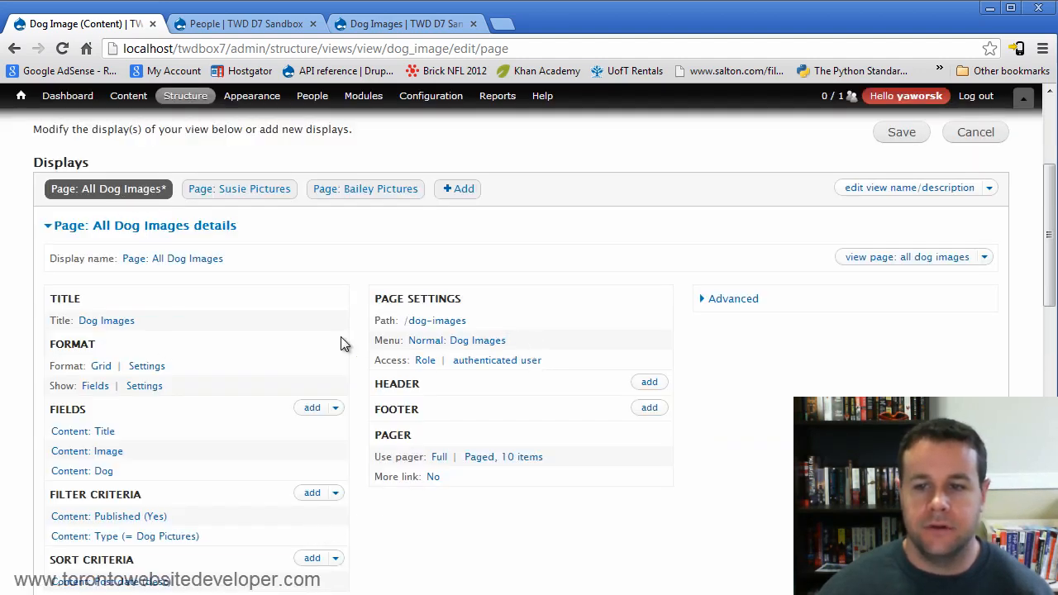
Reopen the role access options and apply them to "All displays (except overridden)"
click(463, 366)
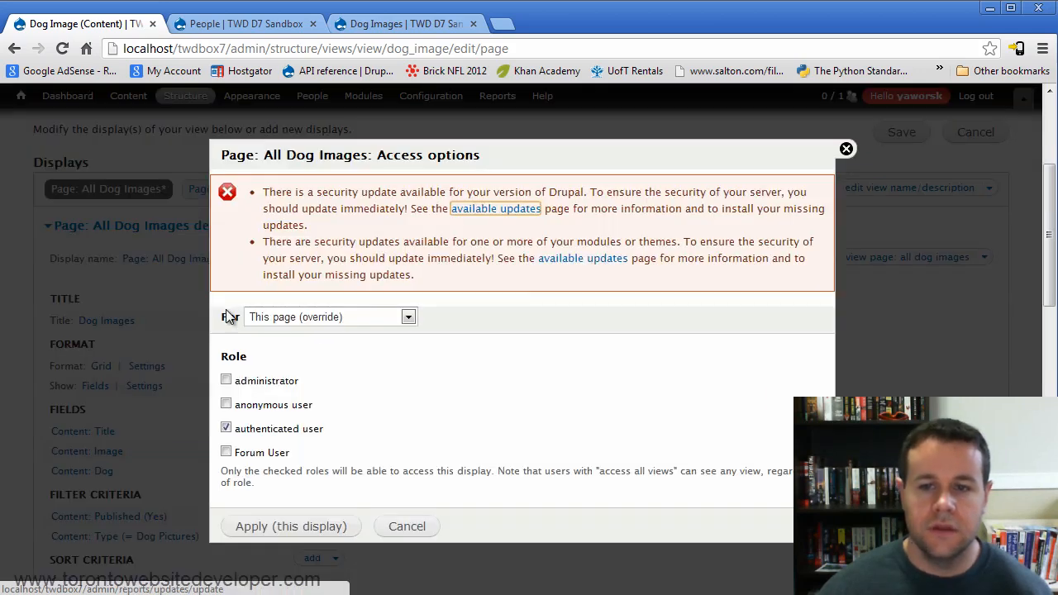
click(324, 318)
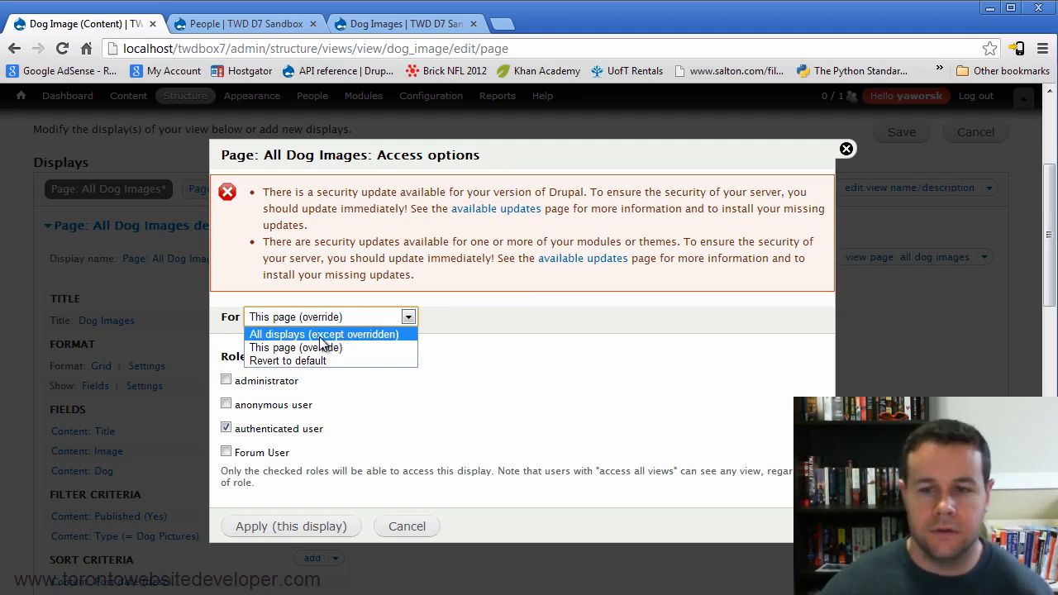
click(329, 335)
click(343, 318)
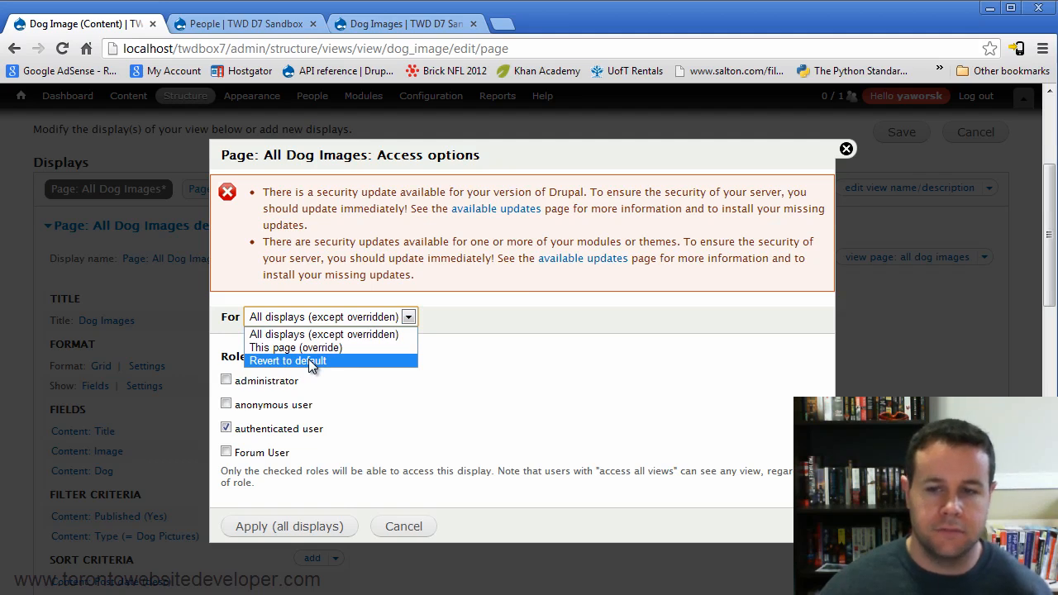
click(336, 334)
click(323, 536)
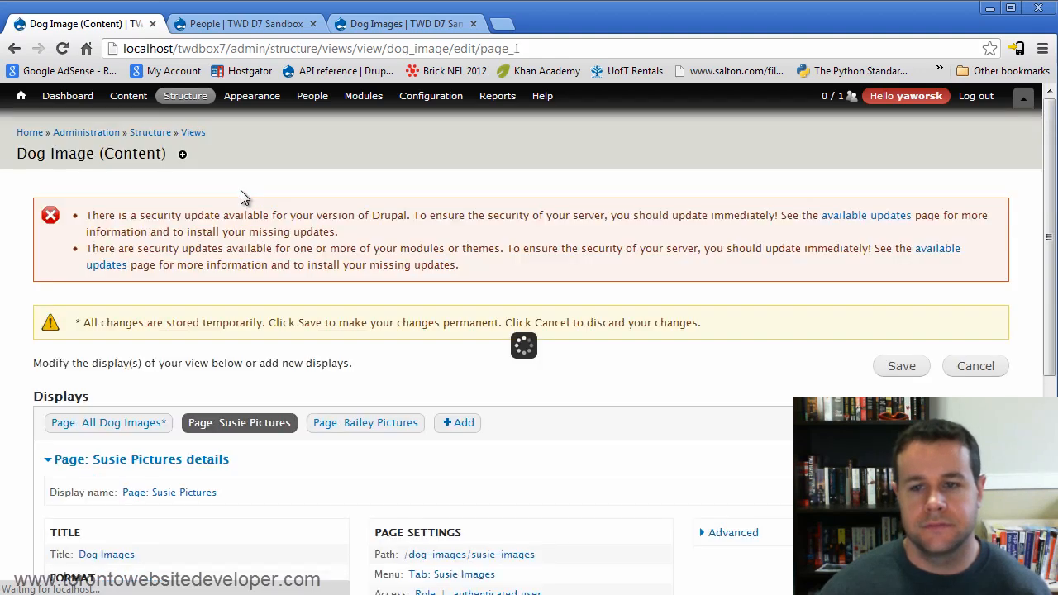
Check the access setting on the Susie Pictures and Bailey Pictures displays and return to All Dog Images
scroll(300, 421, down, 2)
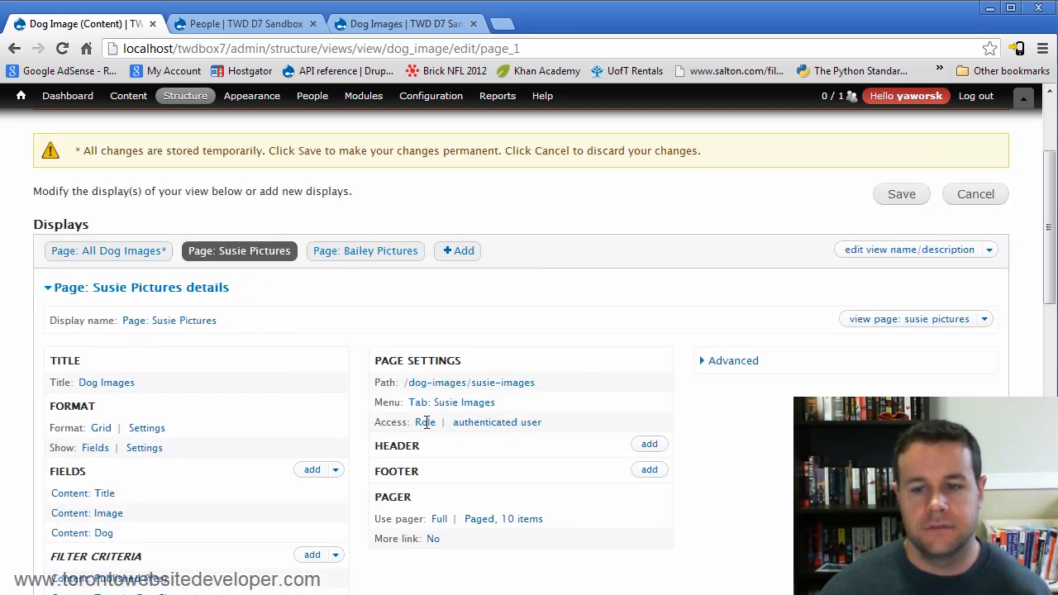
click(356, 252)
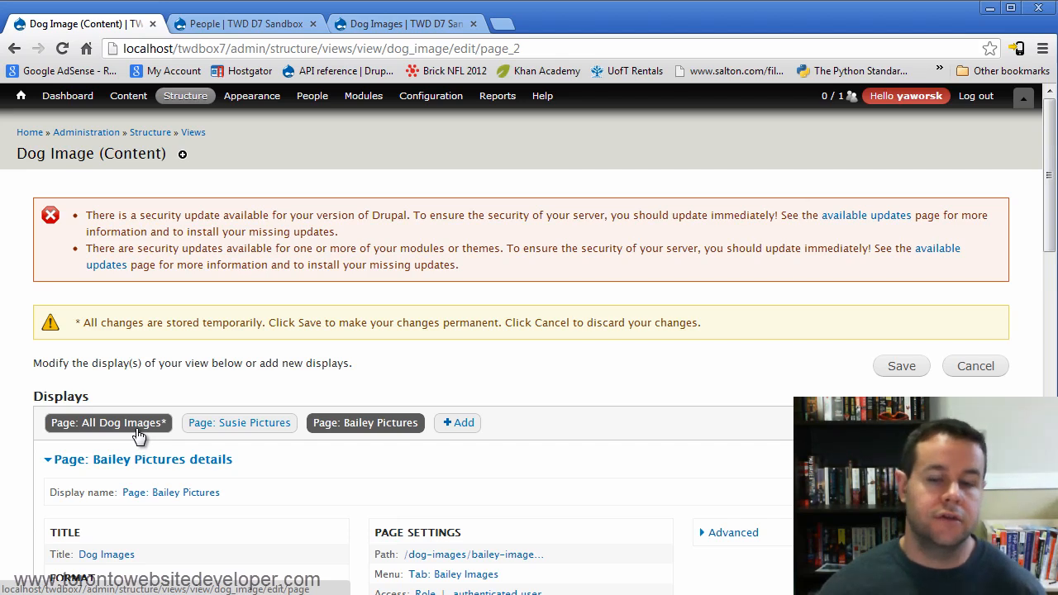
click(139, 435)
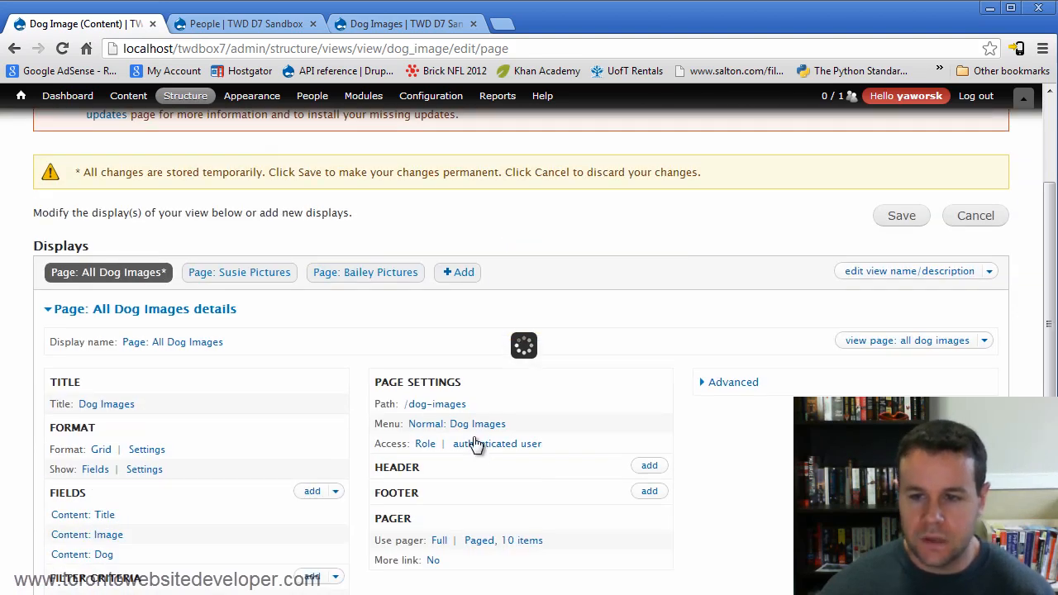
Change the access restriction for all displays to Permission, look through the permission options and keep View published content
click(423, 448)
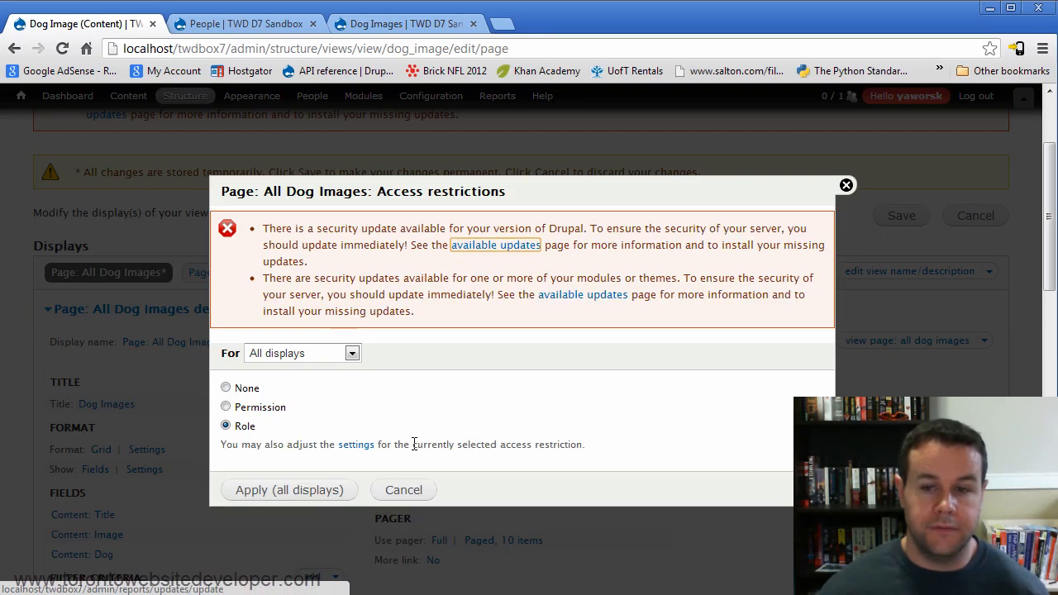
click(258, 409)
click(263, 493)
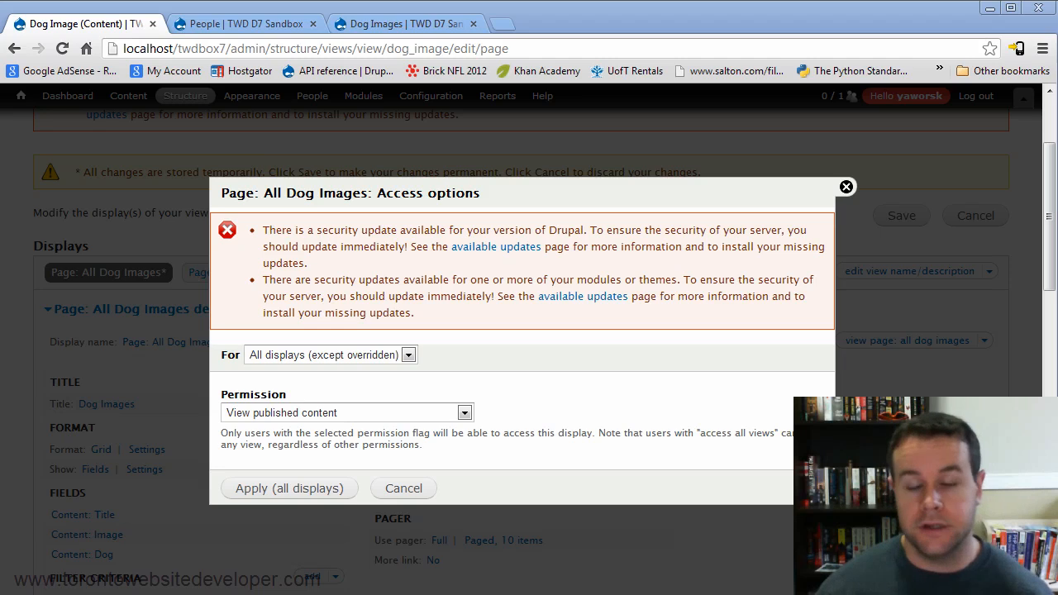
click(408, 412)
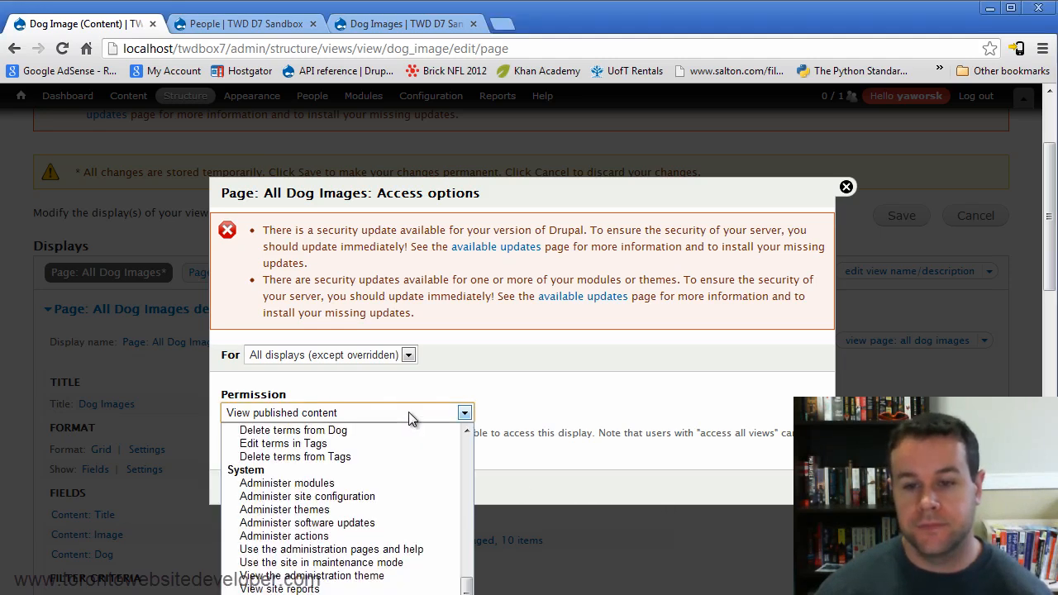
scroll(347, 512, up, 10)
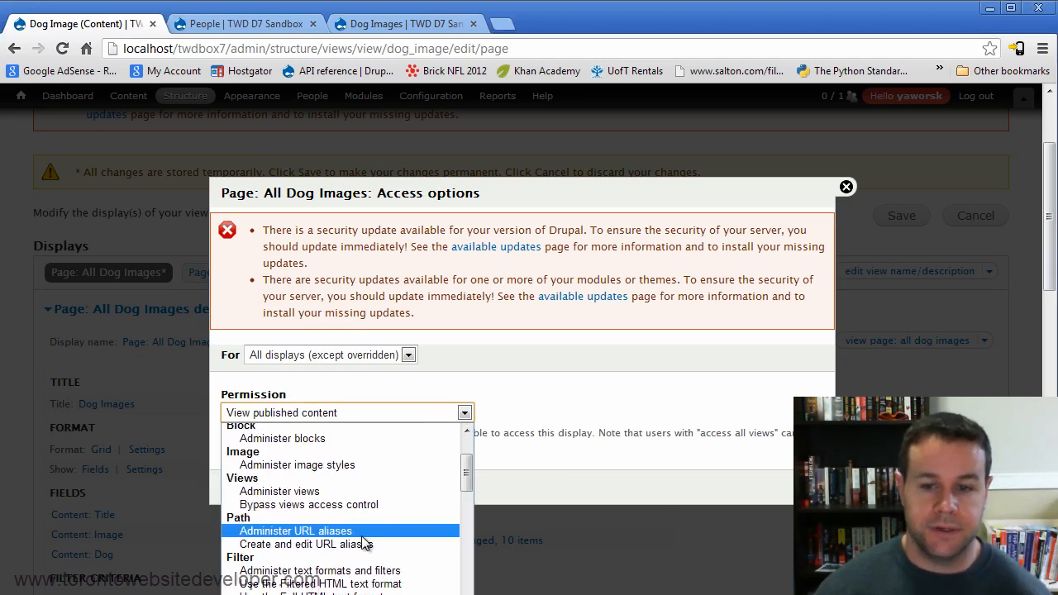
click(538, 348)
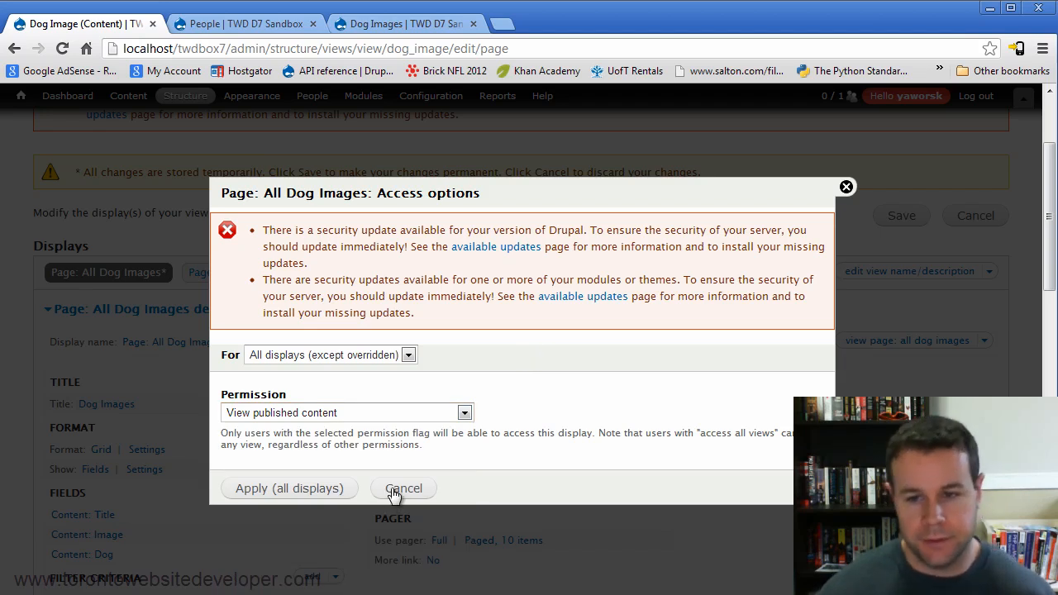
click(395, 492)
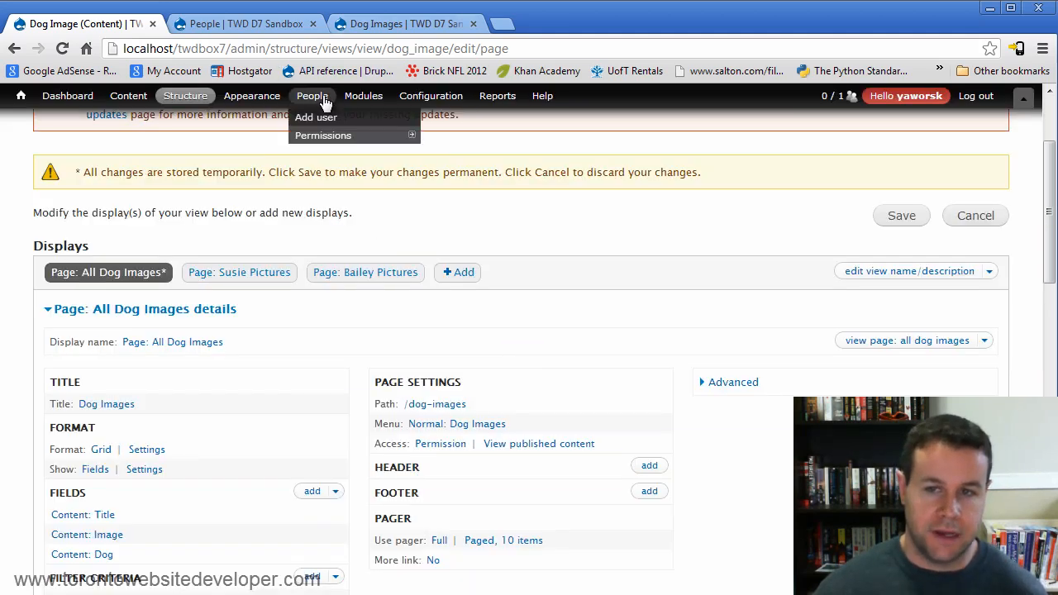
mouse_move(357, 98)
mouse_move(310, 137)
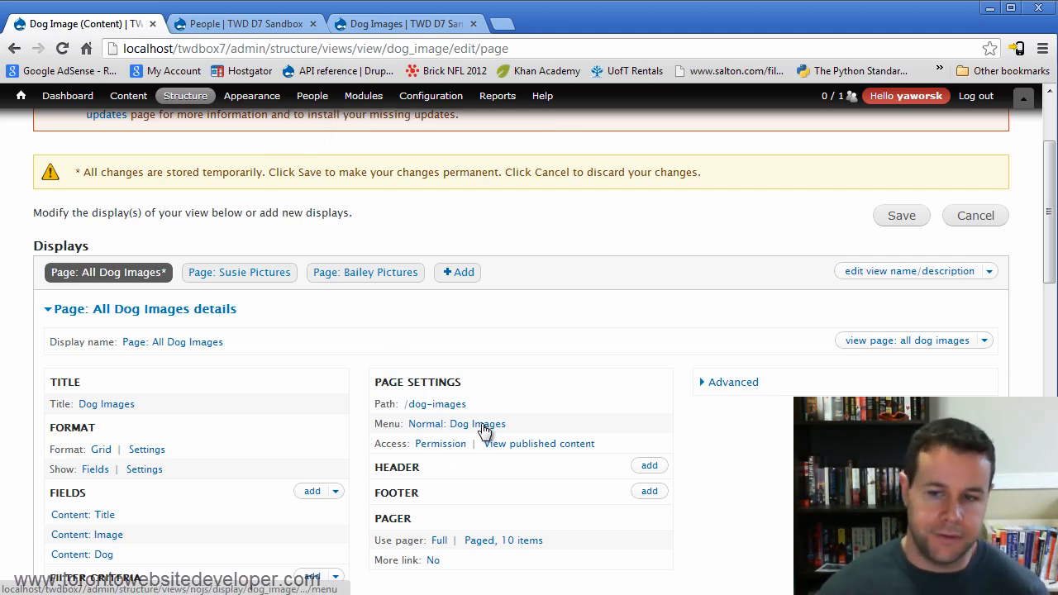
Add a Global: View area to the header for all displays
scroll(562, 368, down, 1)
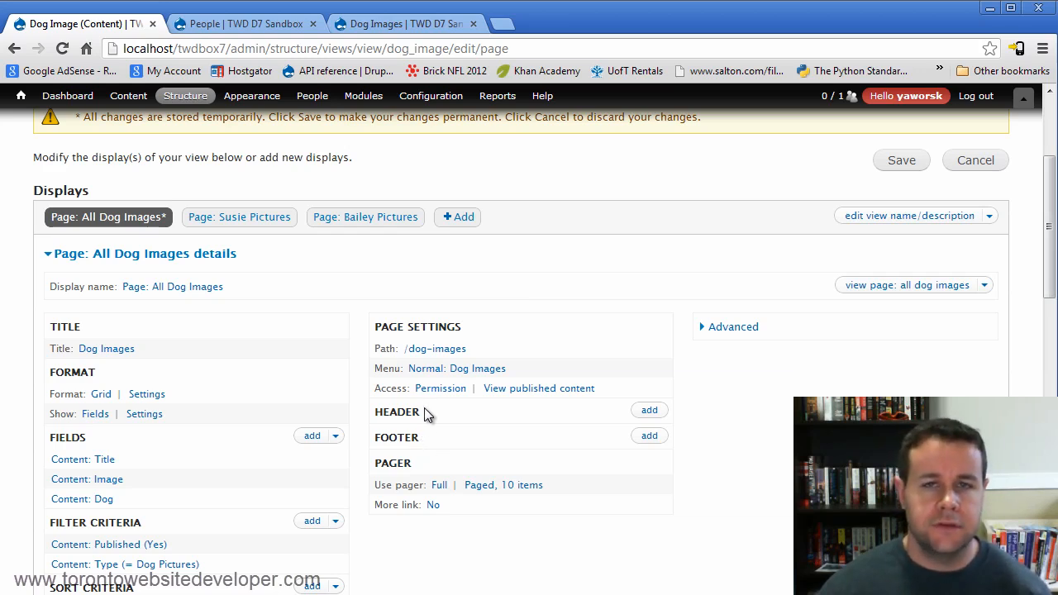
click(642, 409)
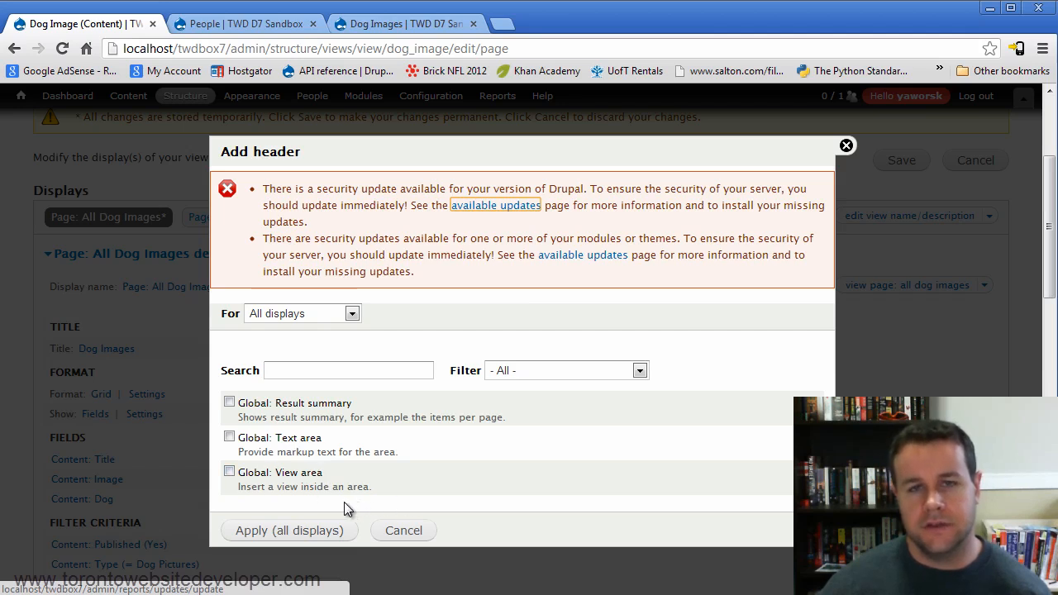
click(229, 471)
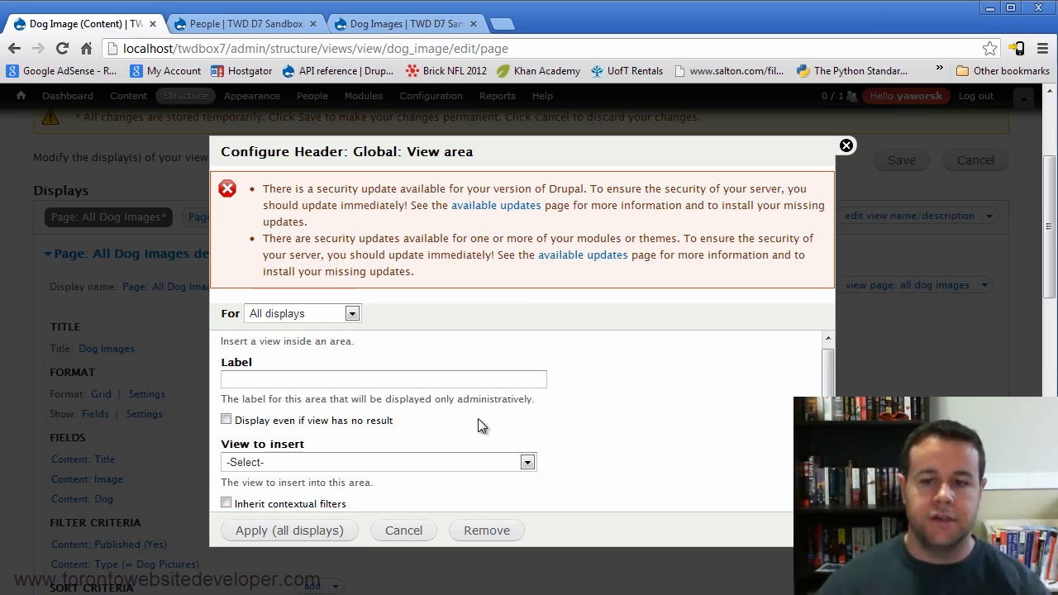
Look through the views that can be inserted in the header's view area and leave its configuration without choosing one
click(387, 462)
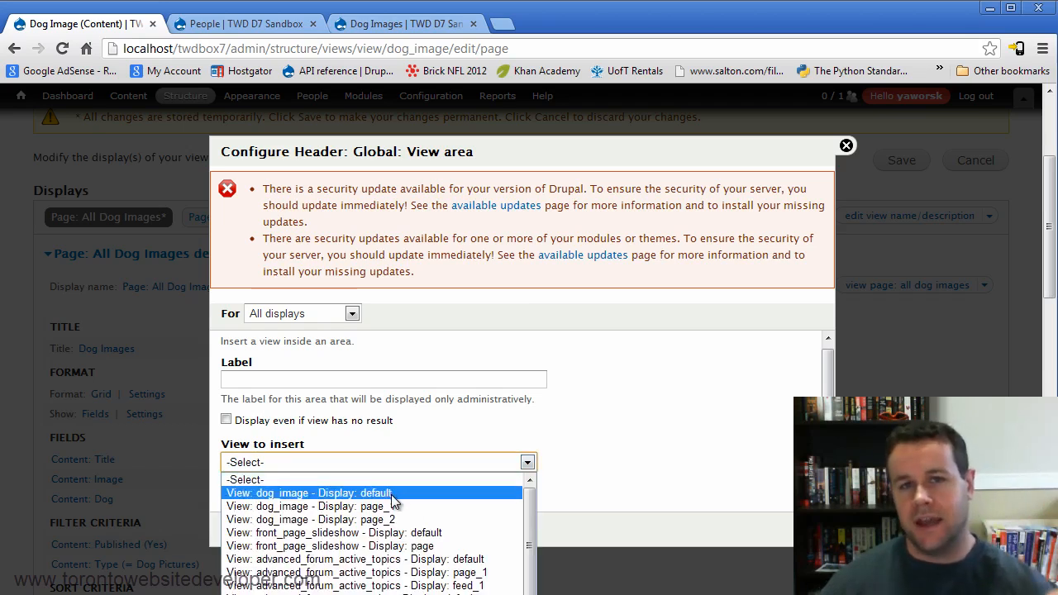
click(566, 458)
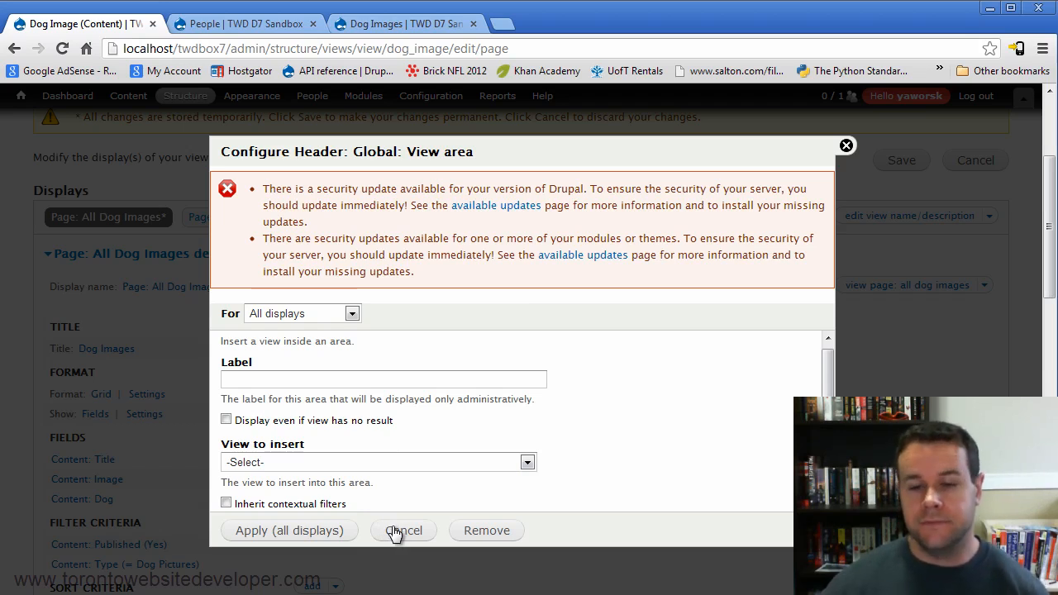
click(371, 462)
scroll(426, 591, down, 1)
scroll(427, 592, down, 3)
scroll(430, 545, up, 4)
click(645, 444)
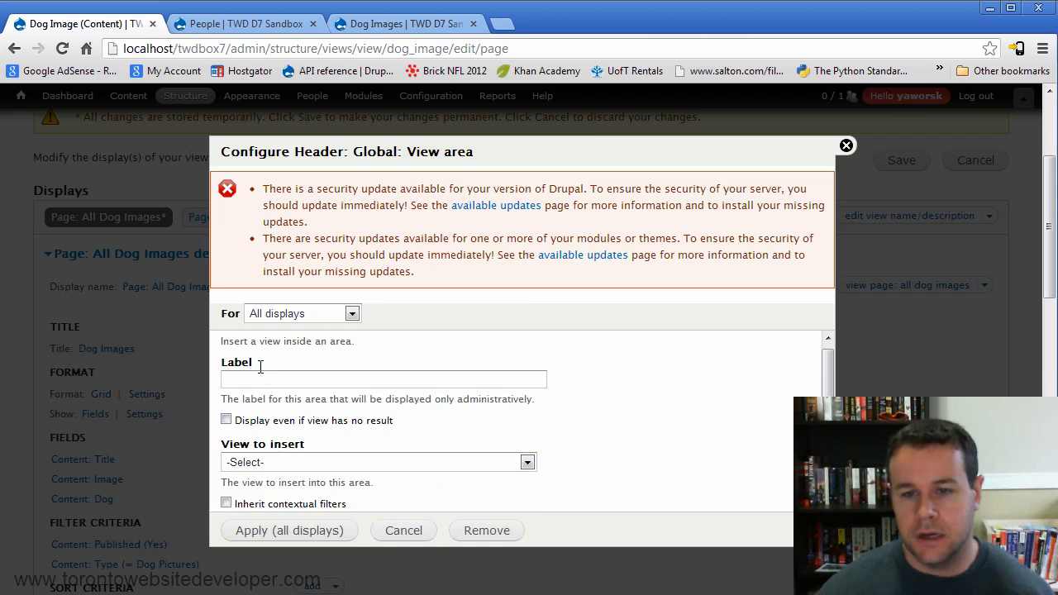
click(403, 531)
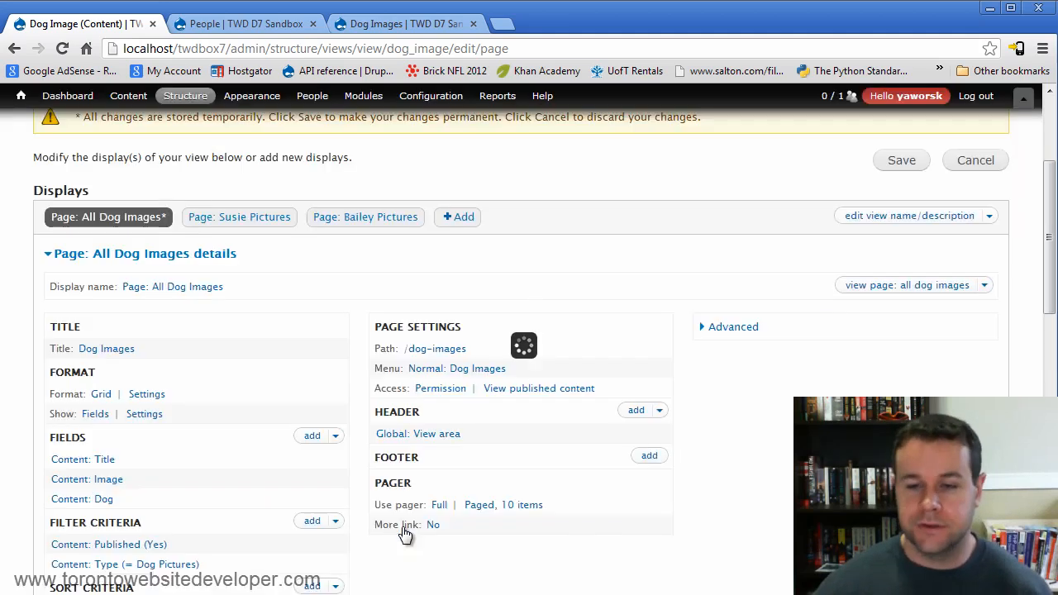
Add Global: Result summary and Global: Text area to the header for all displays
click(638, 413)
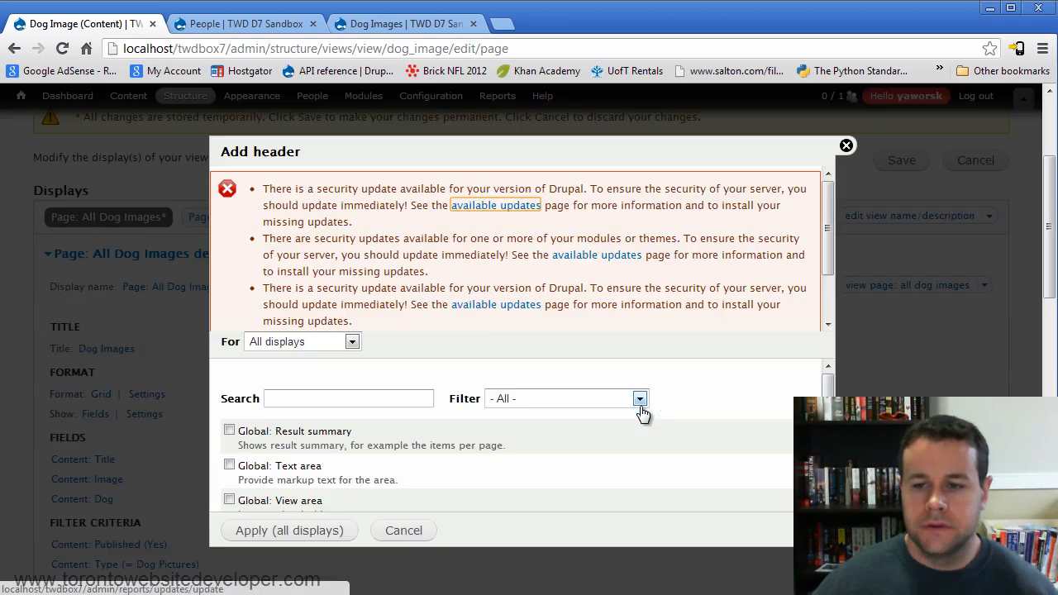
click(230, 430)
scroll(438, 449, down, 2)
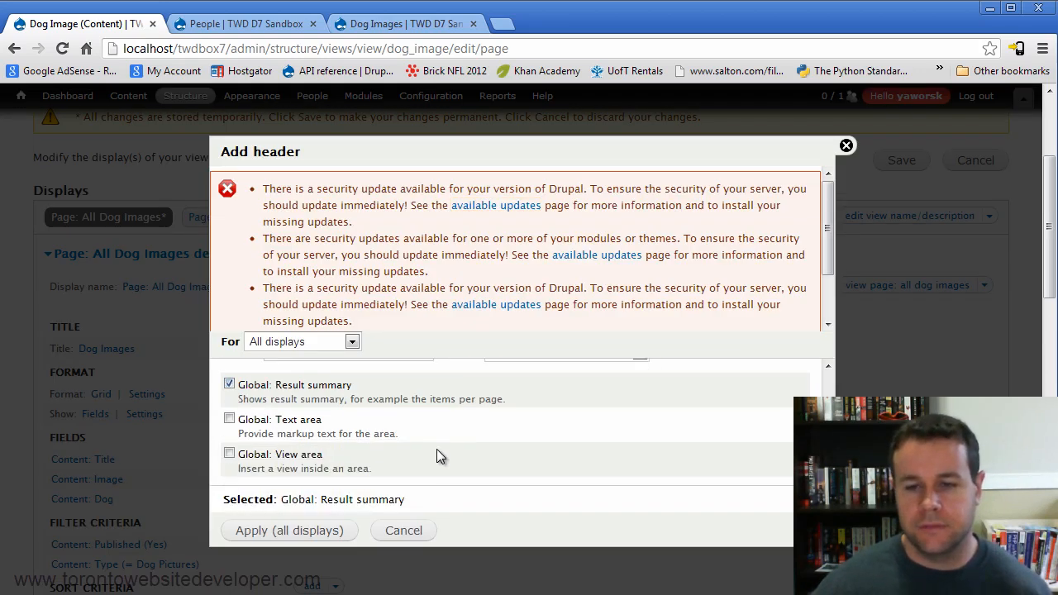
click(229, 411)
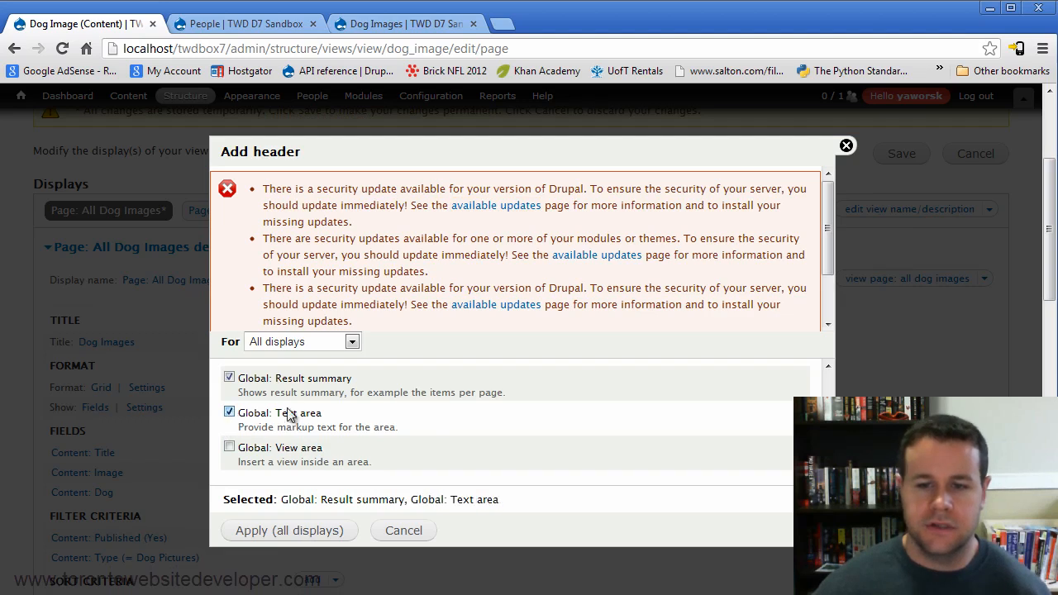
click(303, 533)
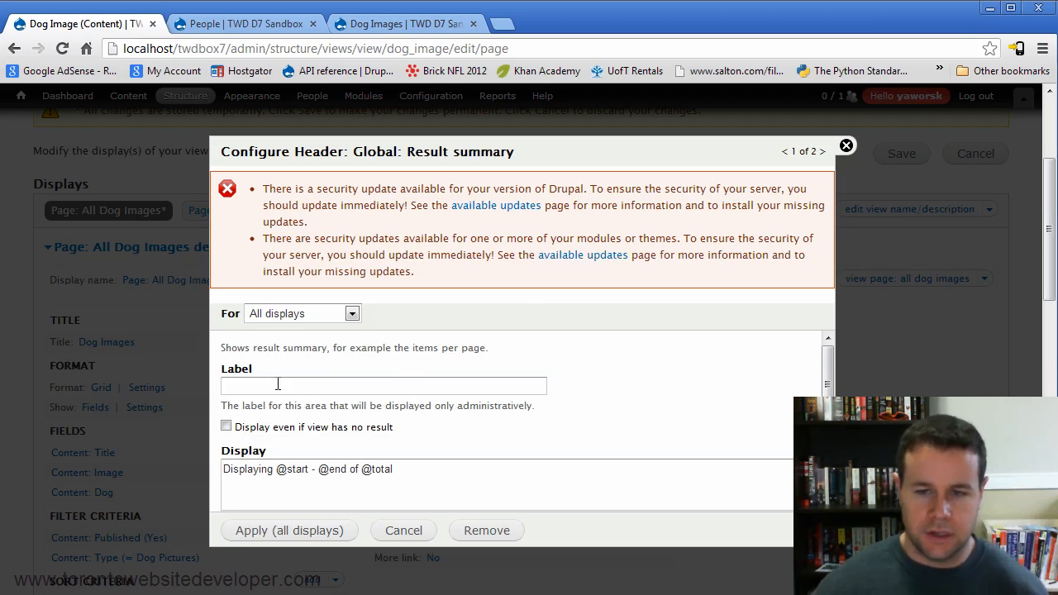
click(277, 383)
text(Thanks f)
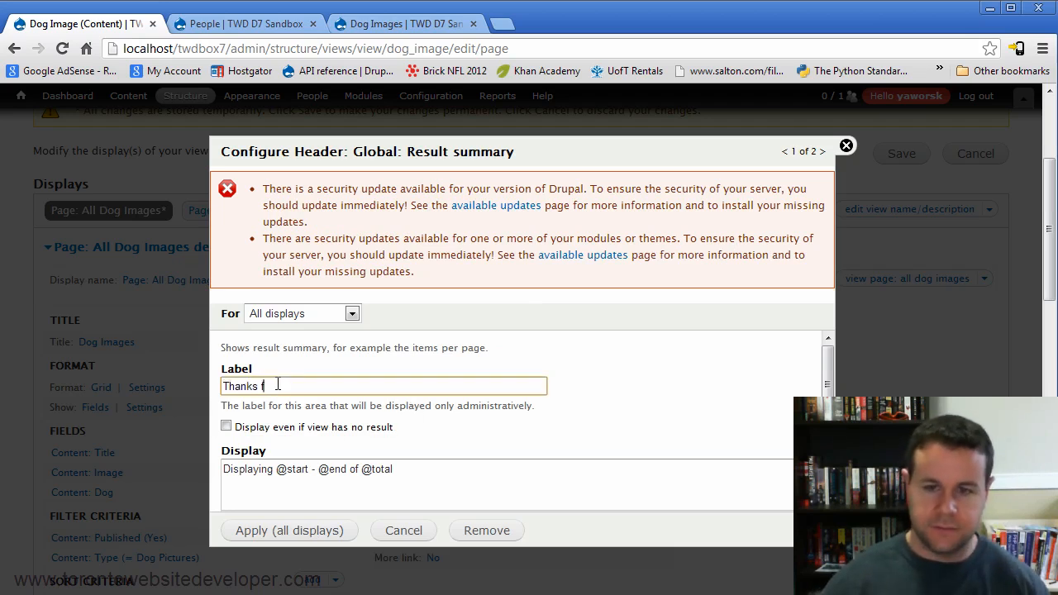
text(or Checking This )
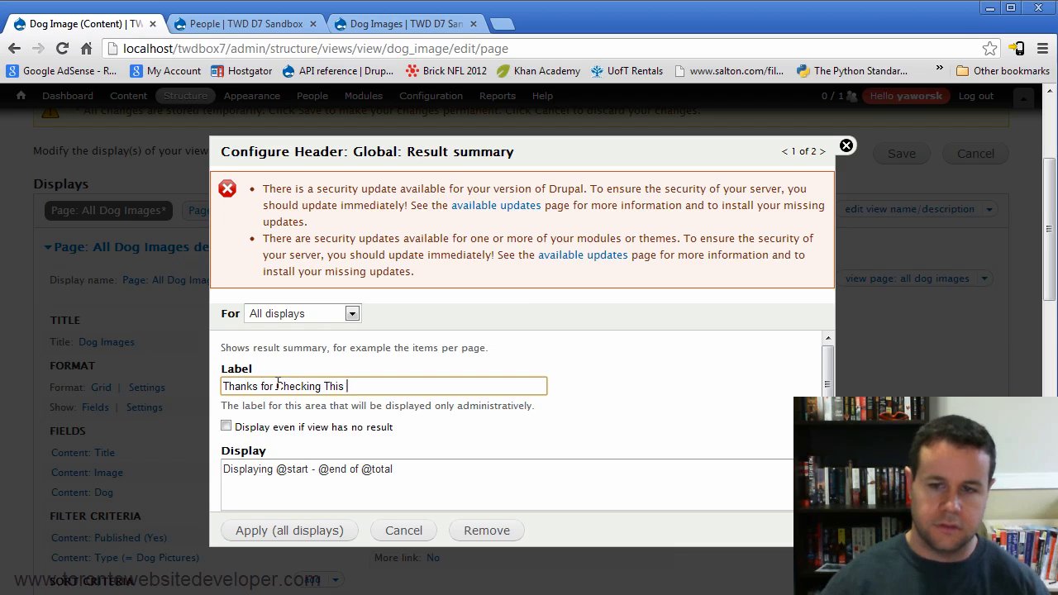
text(Out)
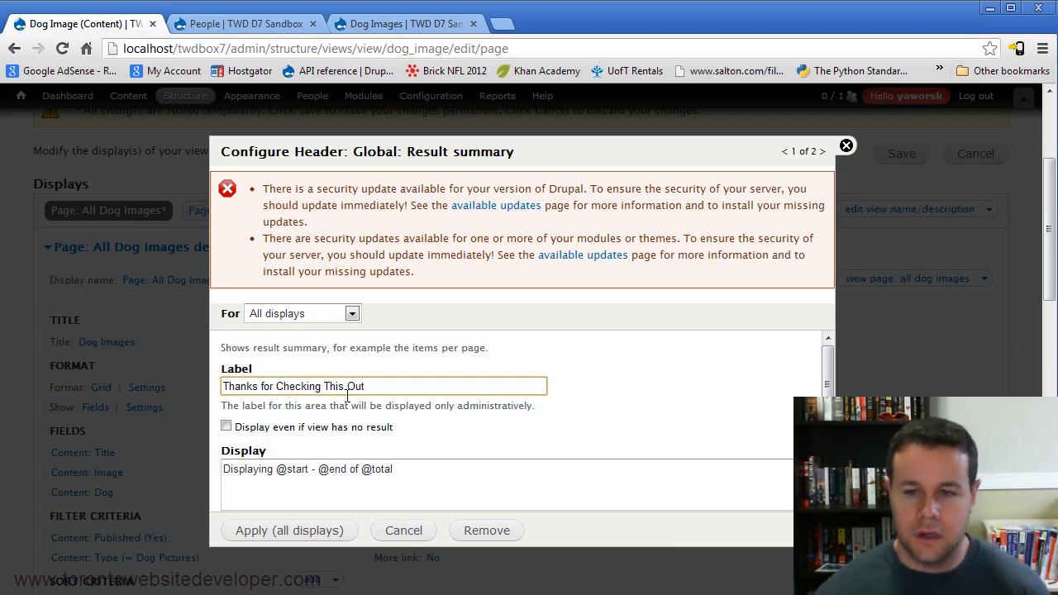
triple_click(368, 386)
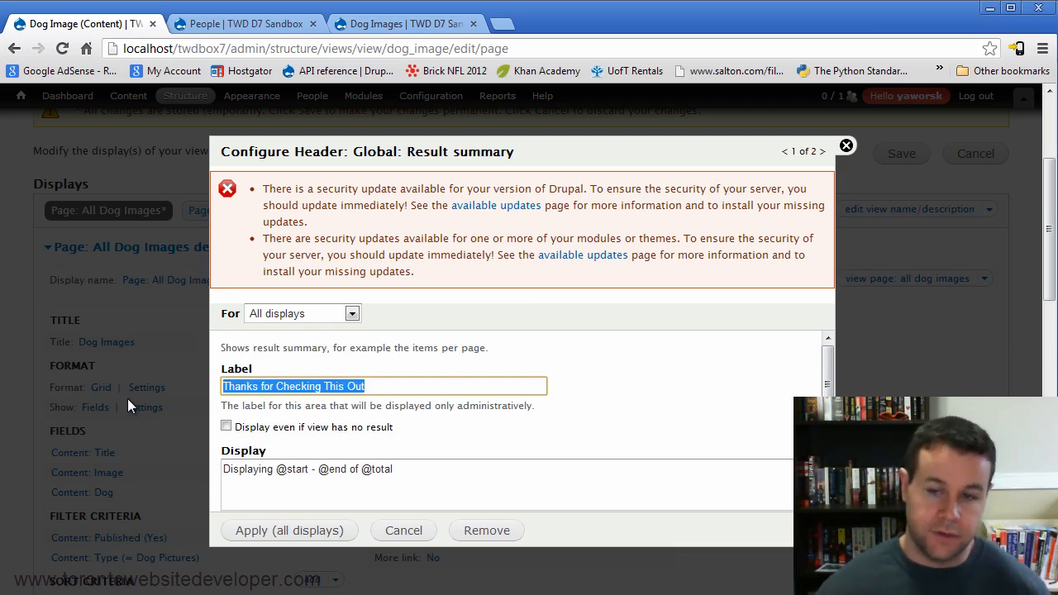
double_click(489, 406)
drag(367, 386, 140, 377)
key(BackSpace)
click(514, 442)
Examine the supported tokens for the result summary's display text, and apply the result summary to all displays with its default text
scroll(518, 421, down, 3)
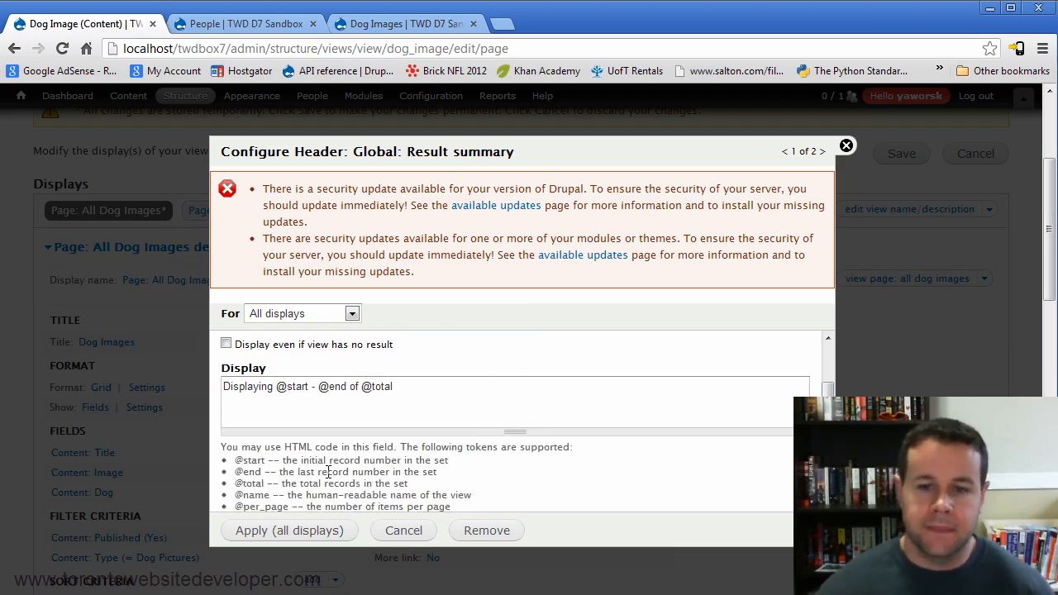
scroll(294, 414, up, 1)
double_click(257, 366)
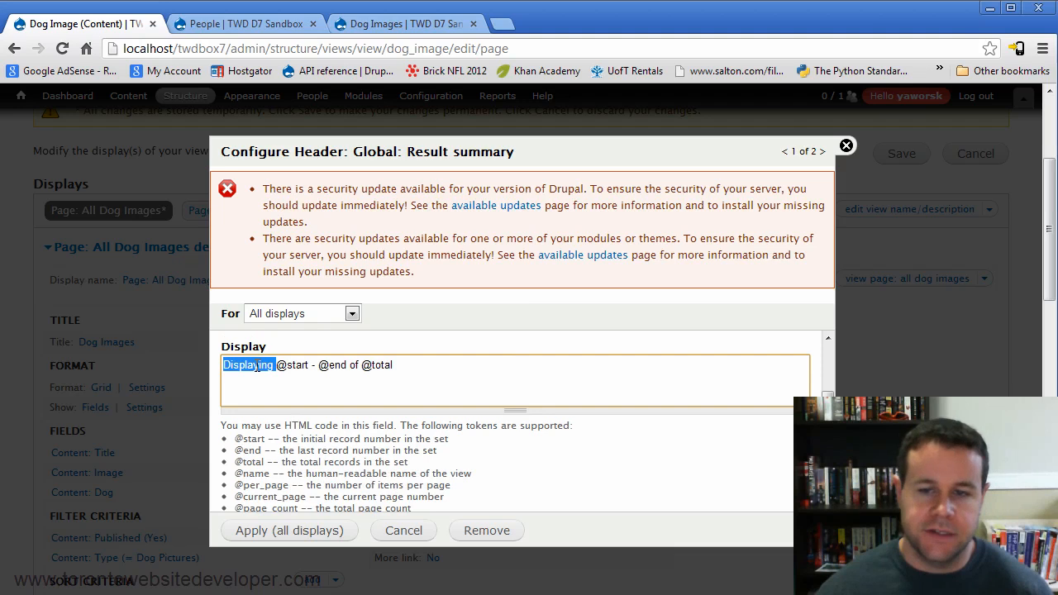
drag(309, 367, 277, 367)
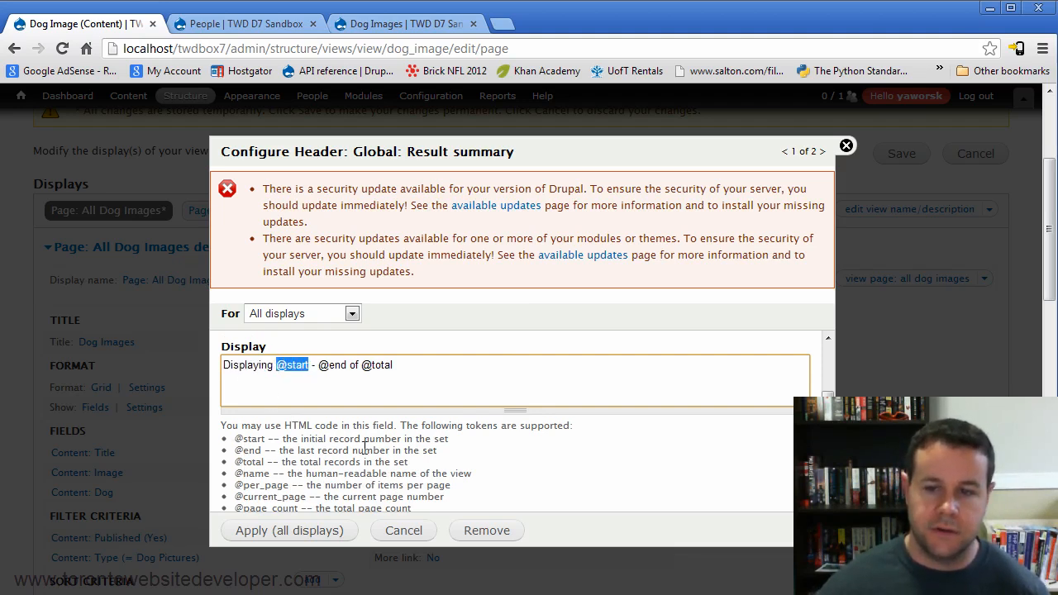
drag(449, 439, 292, 438)
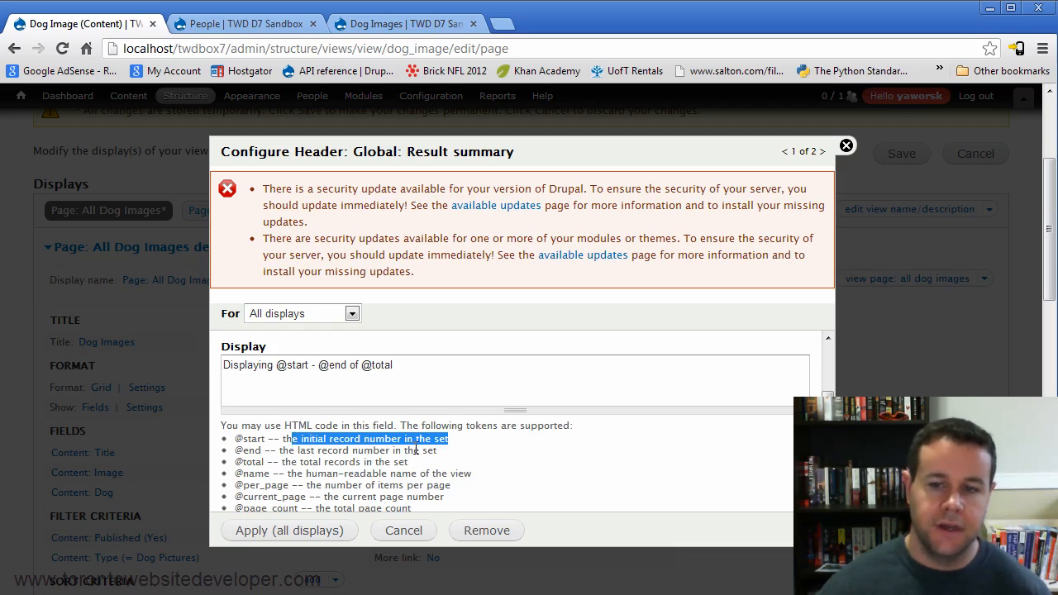
drag(319, 367, 341, 367)
drag(243, 452, 334, 462)
click(382, 365)
scroll(387, 494, down, 1)
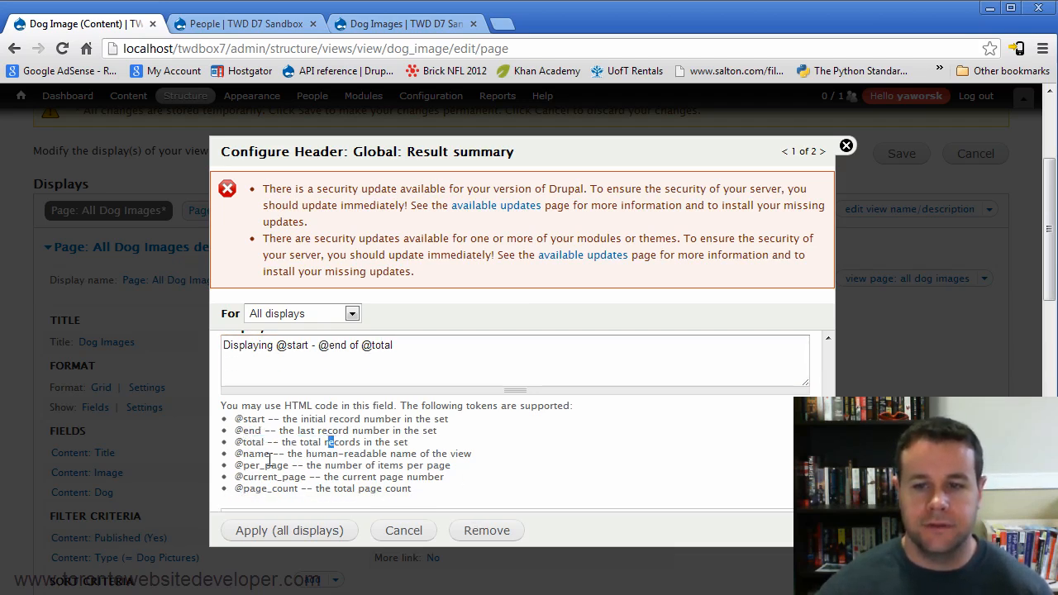
scroll(484, 425, up, 3)
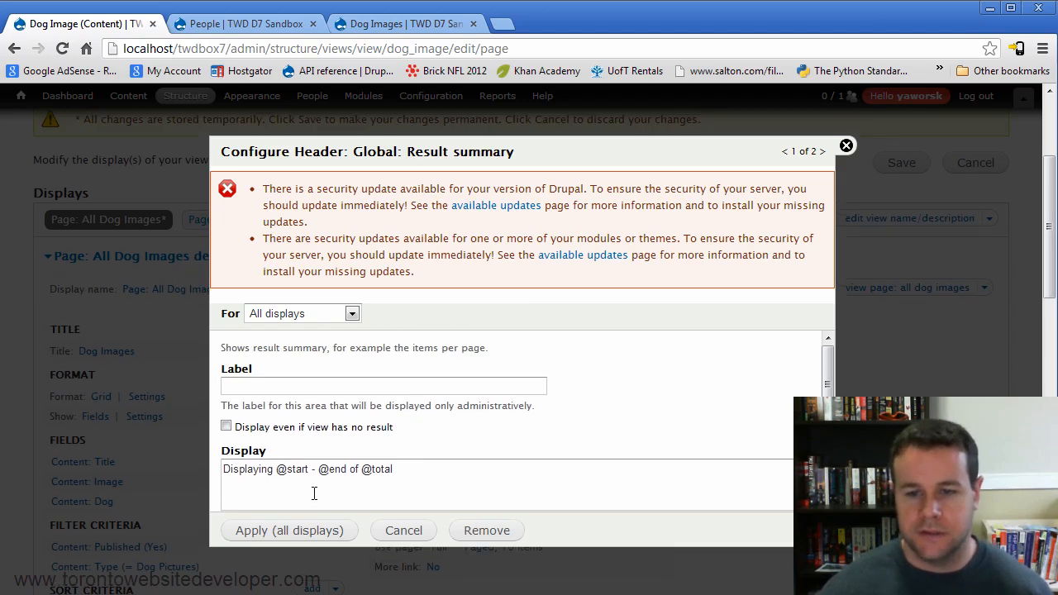
click(306, 537)
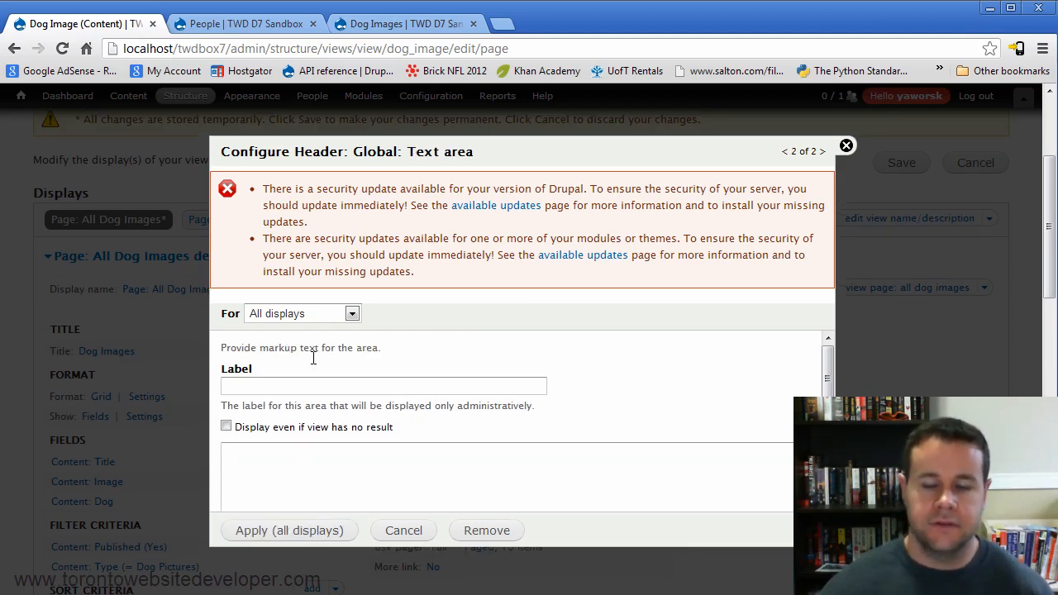
Enter "Thanks for checking out our site, this are my dogs." as the header text, review the text formats and keep Filtered HTML
scroll(545, 376, down, 1)
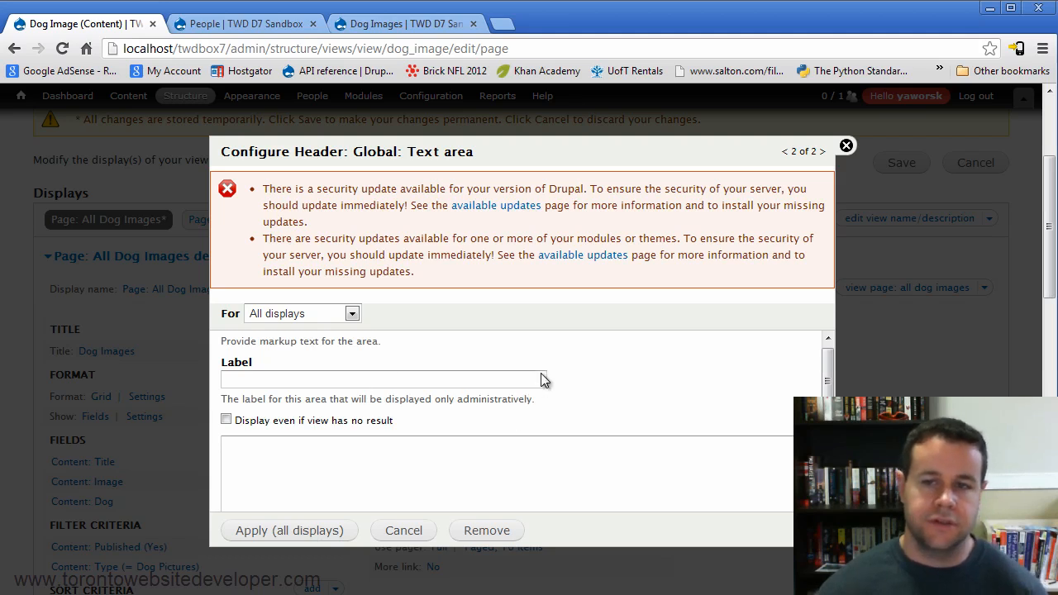
scroll(448, 353, down, 1)
click(417, 450)
text(Thanks for c)
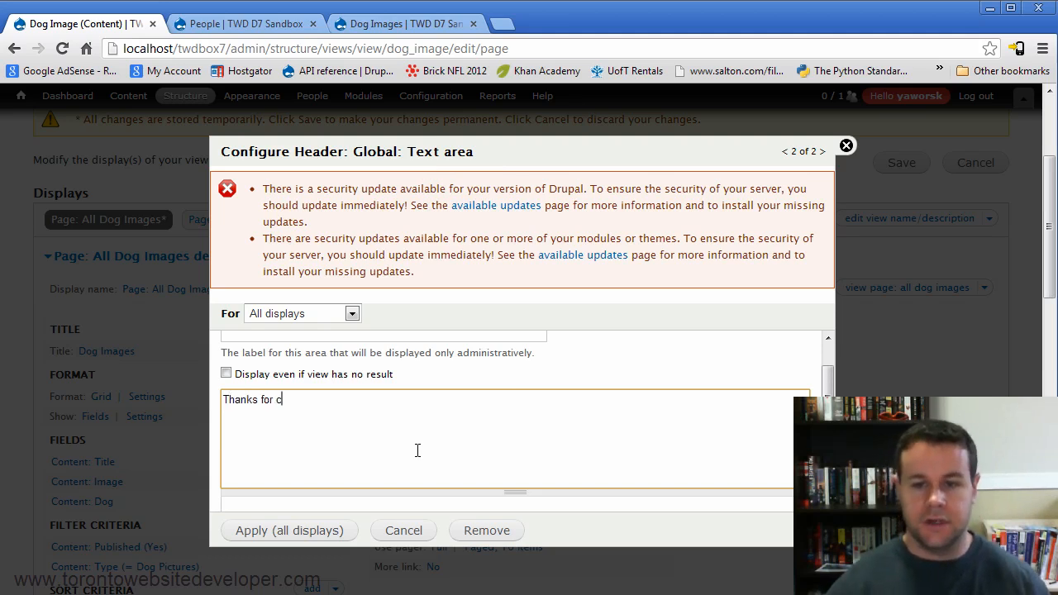
text(hecking out our site, this are my dogs.)
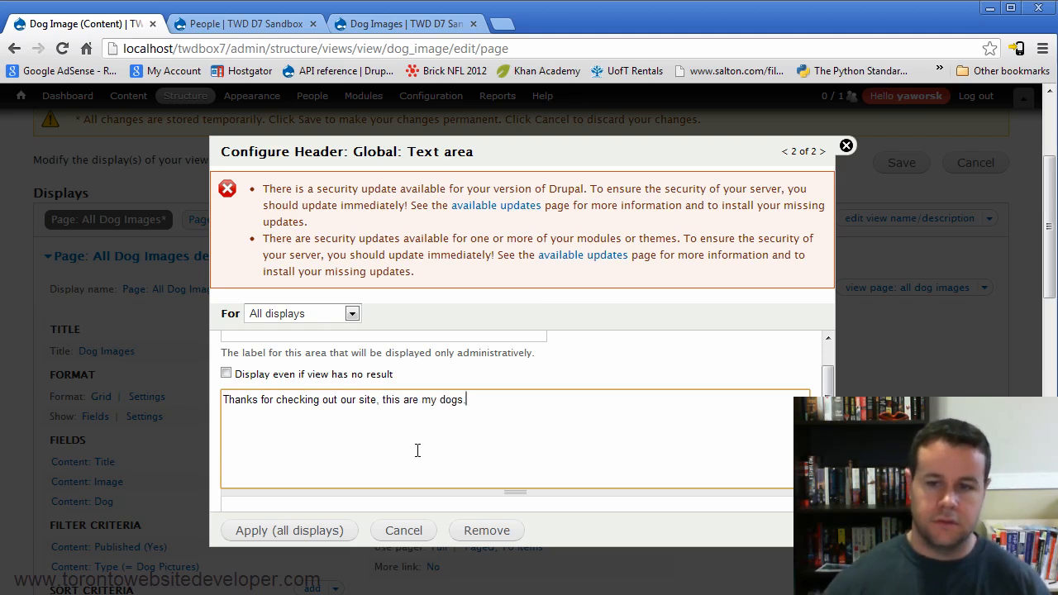
scroll(376, 436, down, 3)
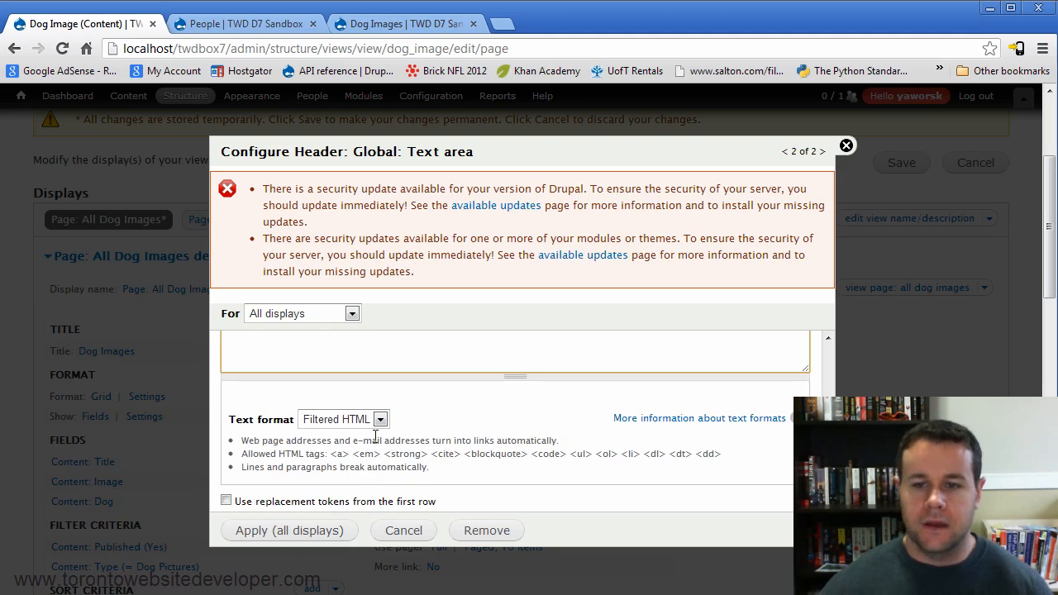
click(380, 419)
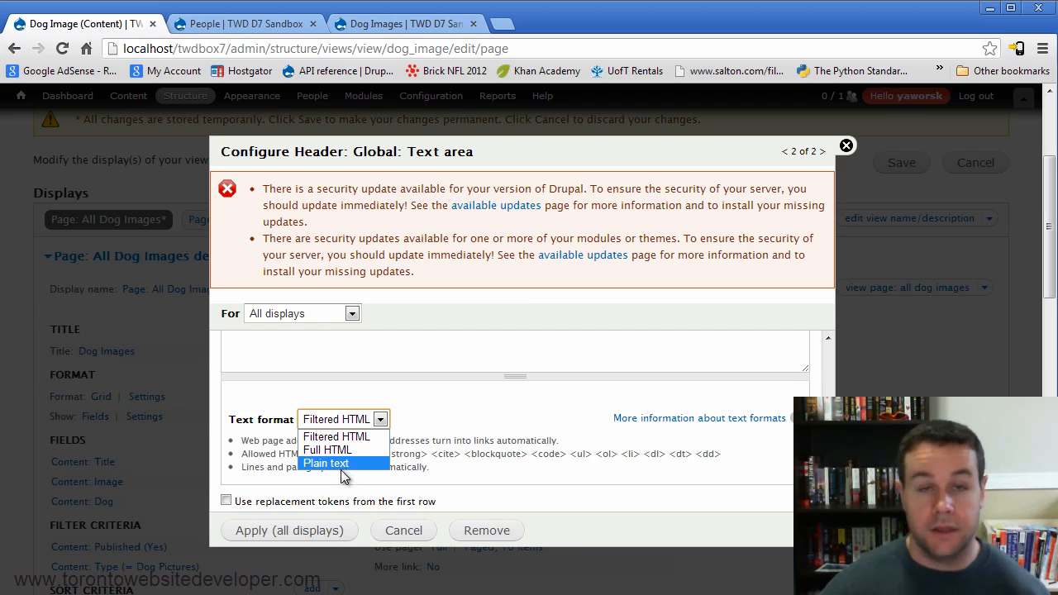
scroll(450, 473, up, 2)
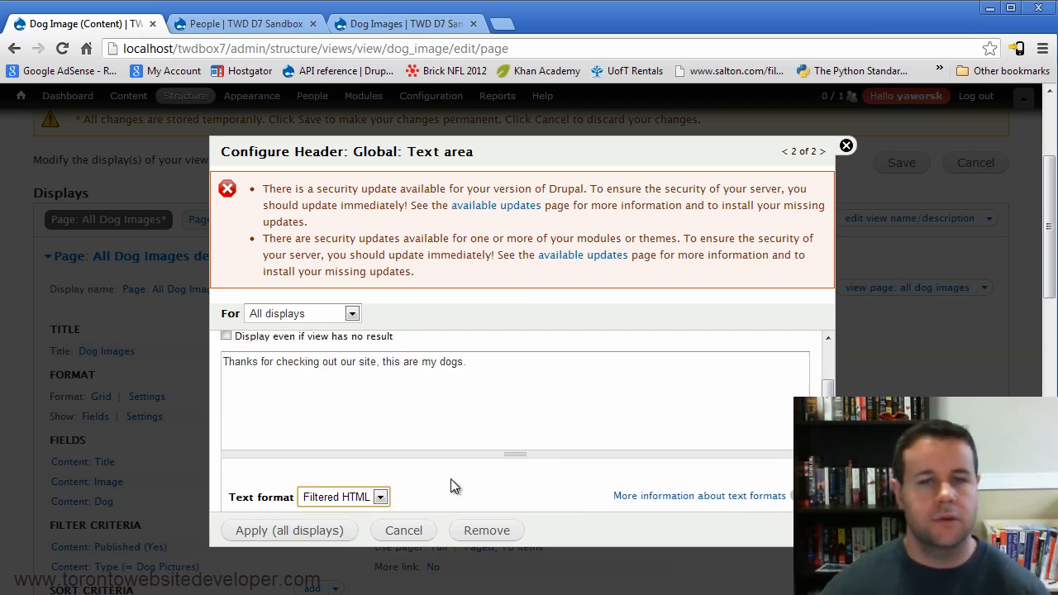
Review the header text area's format options, keep Filtered HTML and apply the text area to all displays
scroll(446, 487, up, 2)
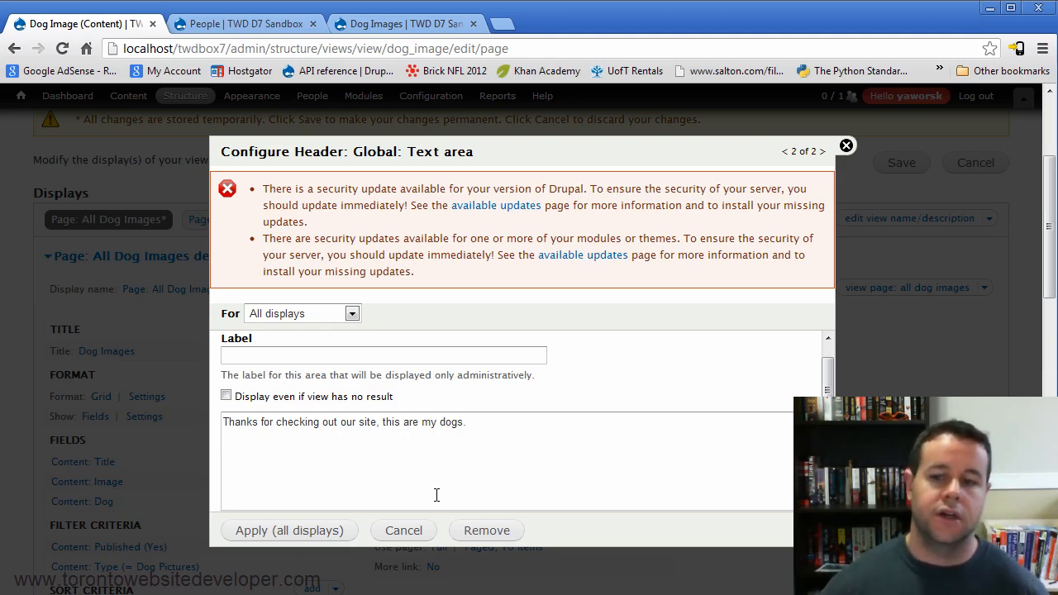
scroll(468, 473, down, 3)
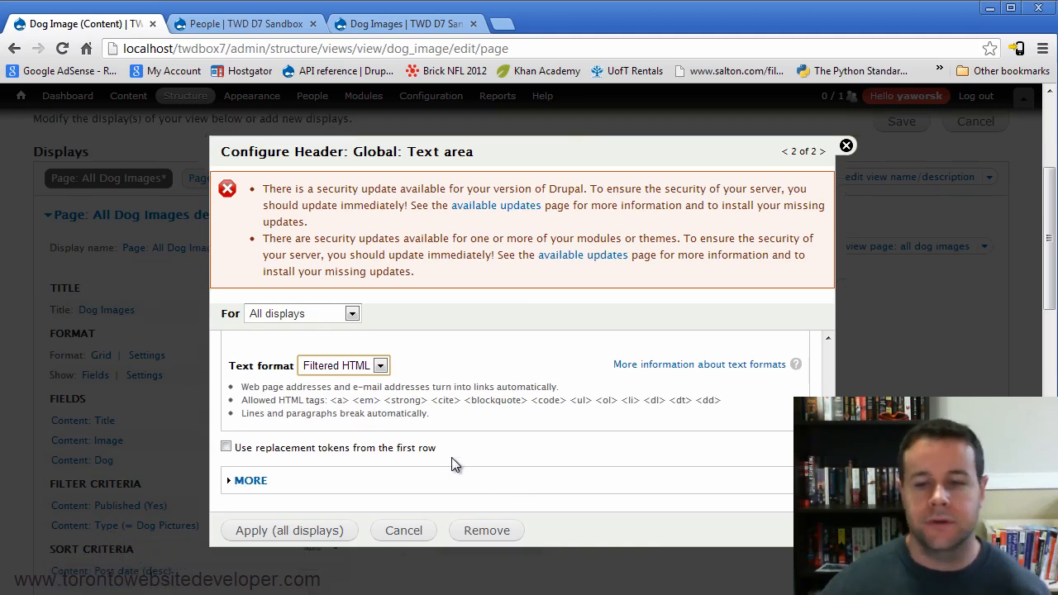
click(380, 366)
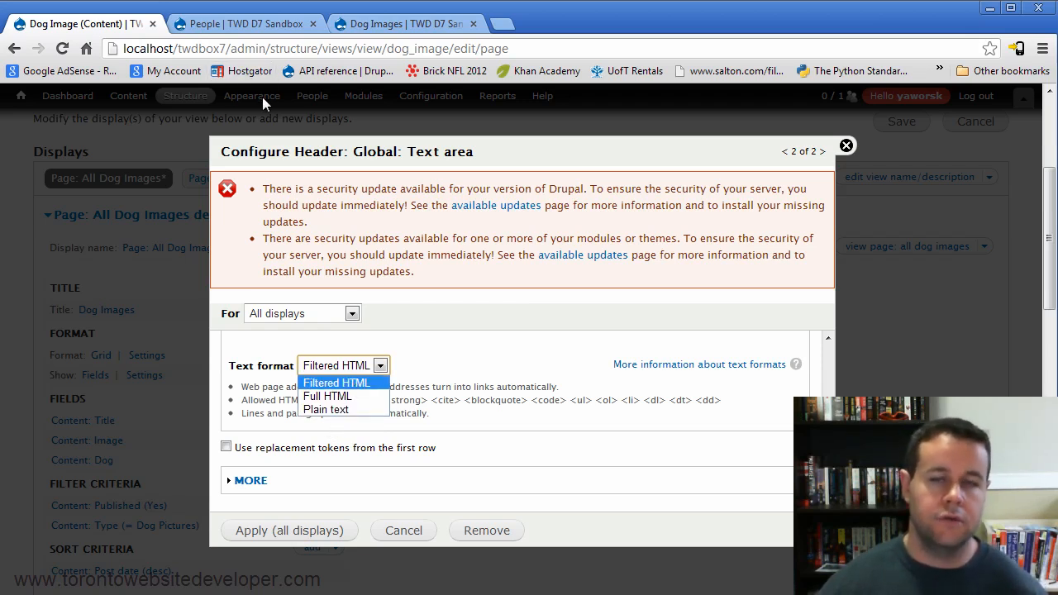
click(306, 536)
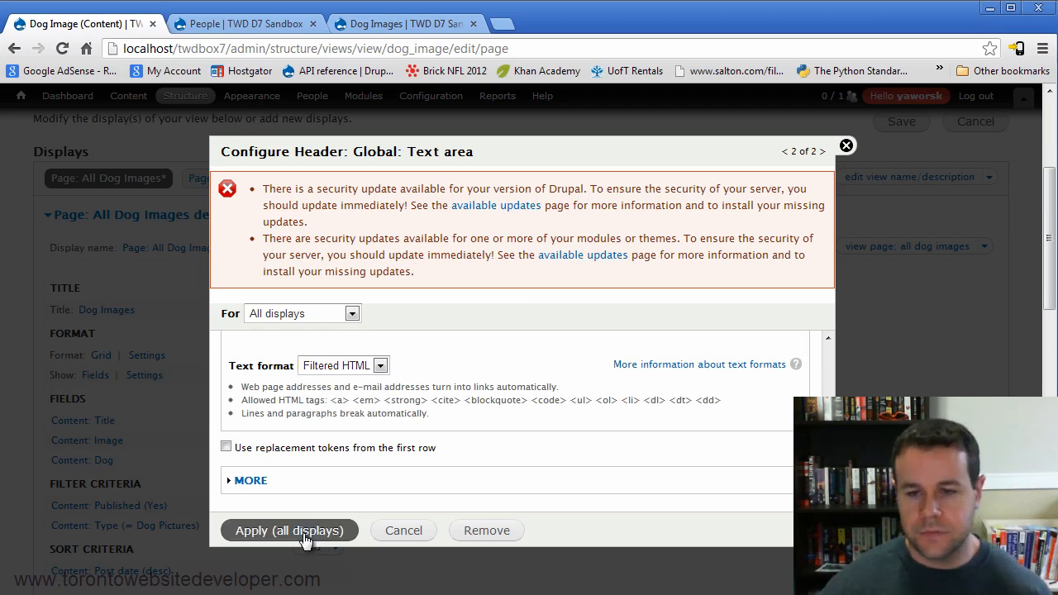
click(304, 535)
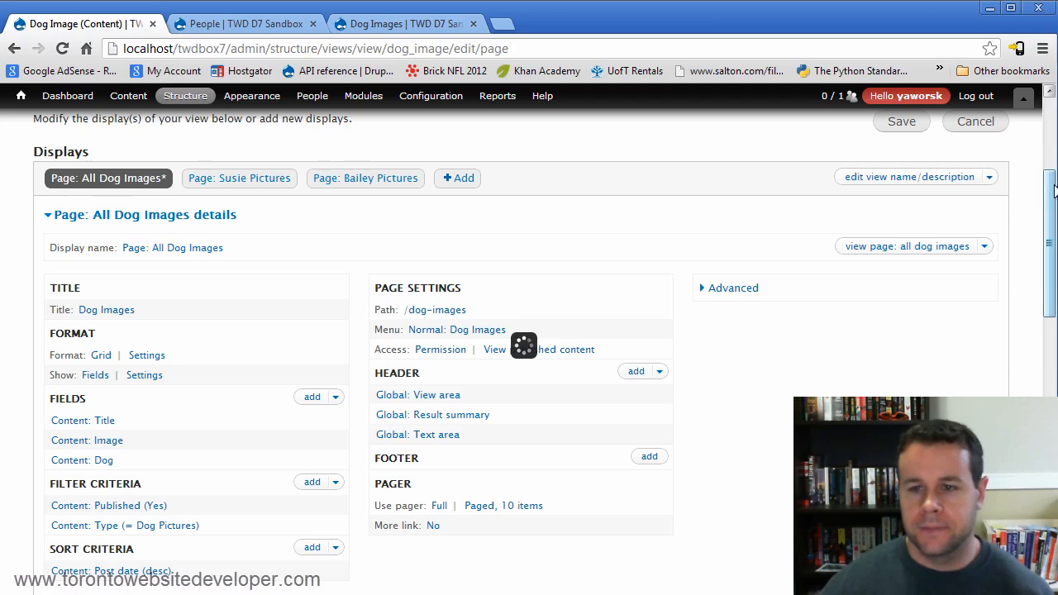
Examine the result summary and the thank-you text in the header of the view's preview
drag(1051, 192, 1051, 465)
scroll(285, 417, up, 1)
drag(47, 330, 169, 331)
click(124, 332)
click(157, 332)
click(170, 331)
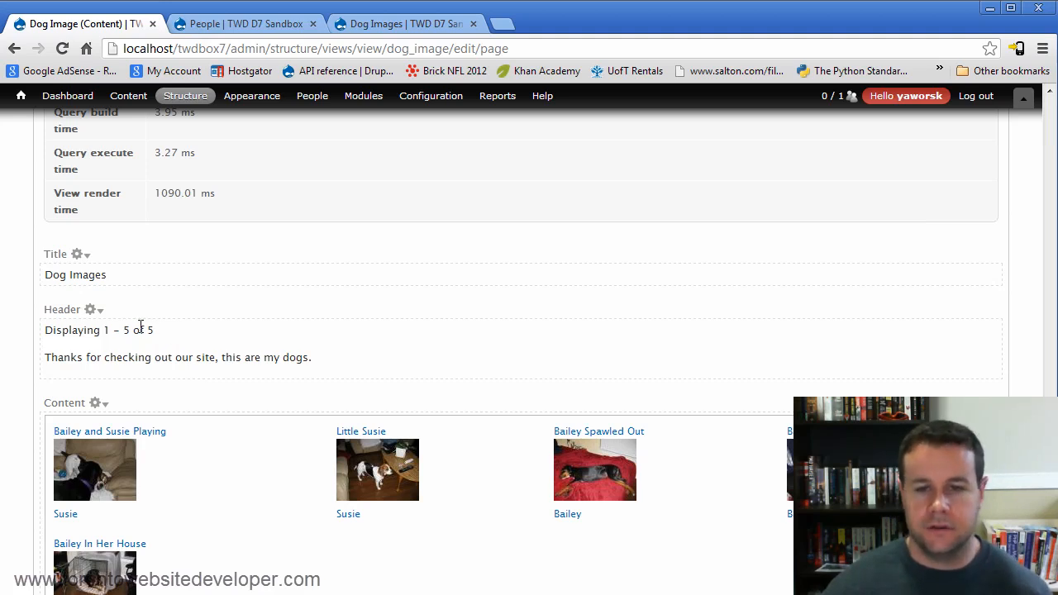
drag(157, 331, 118, 333)
click(140, 339)
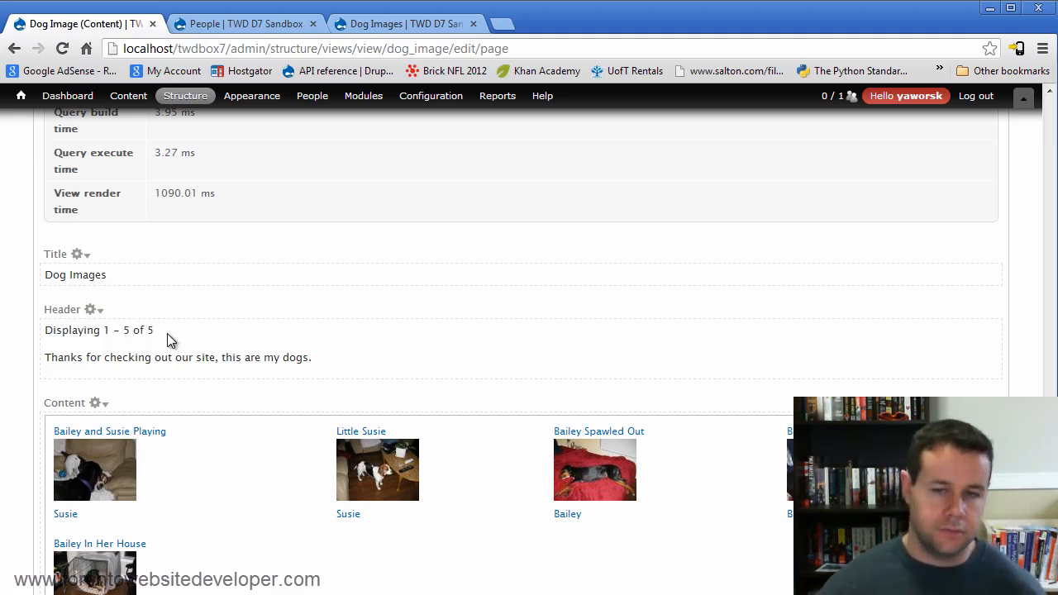
drag(82, 357, 331, 363)
click(330, 365)
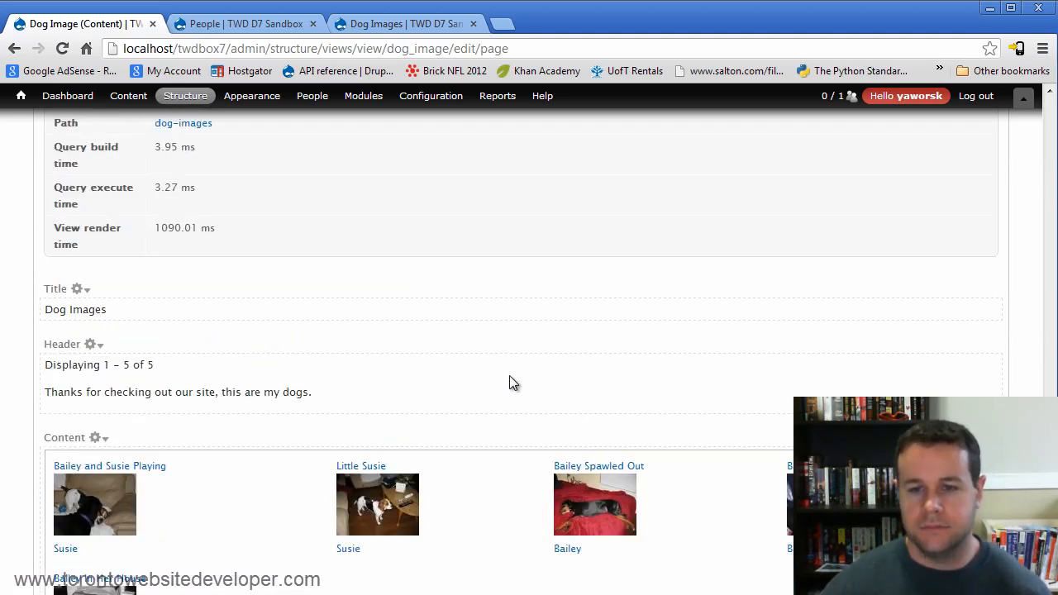
double_click(238, 393)
Set the pager's items per page to 4 and apply it to all displays
scroll(508, 444, up, 5)
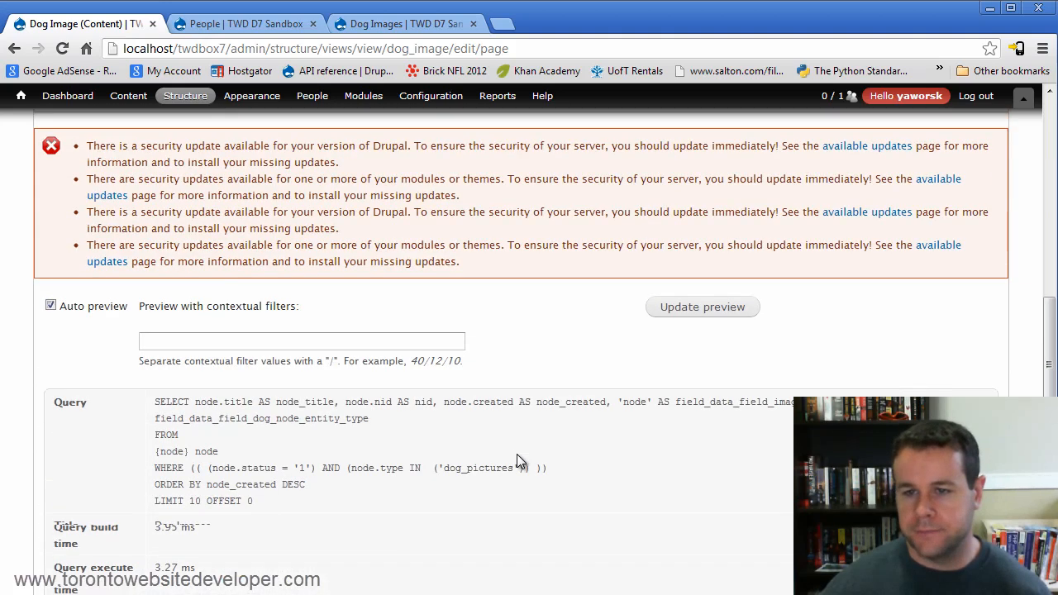
scroll(517, 453, up, 7)
scroll(470, 467, down, 1)
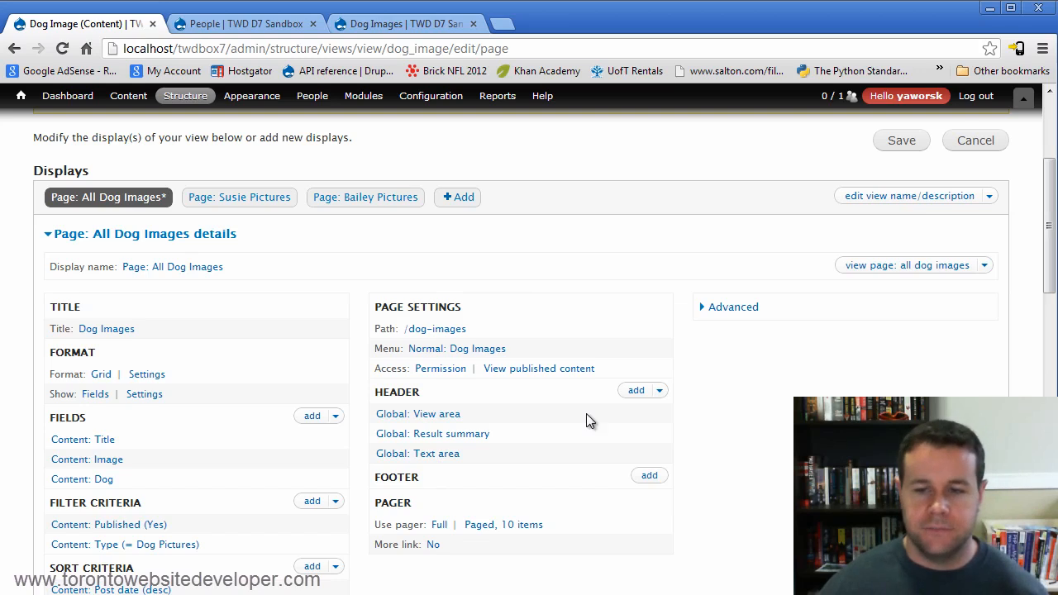
scroll(583, 406, down, 1)
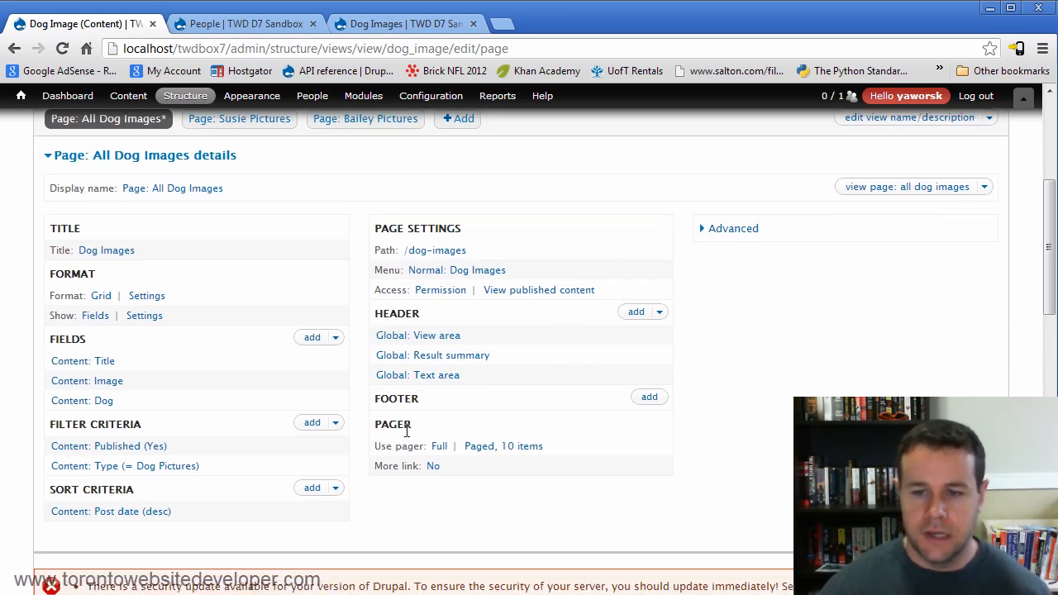
scroll(530, 454, down, 1)
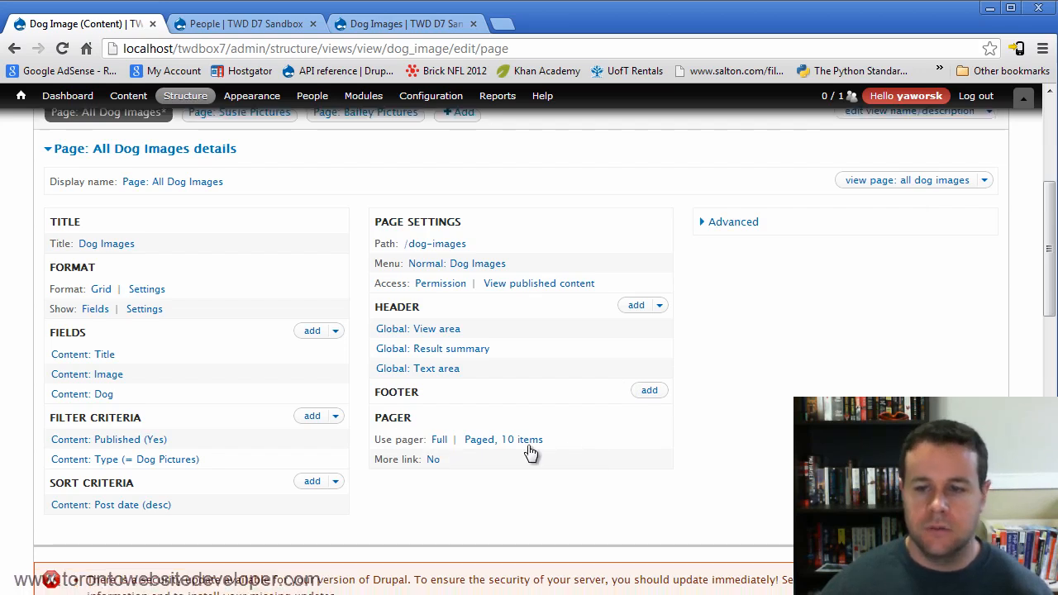
scroll(537, 479, up, 1)
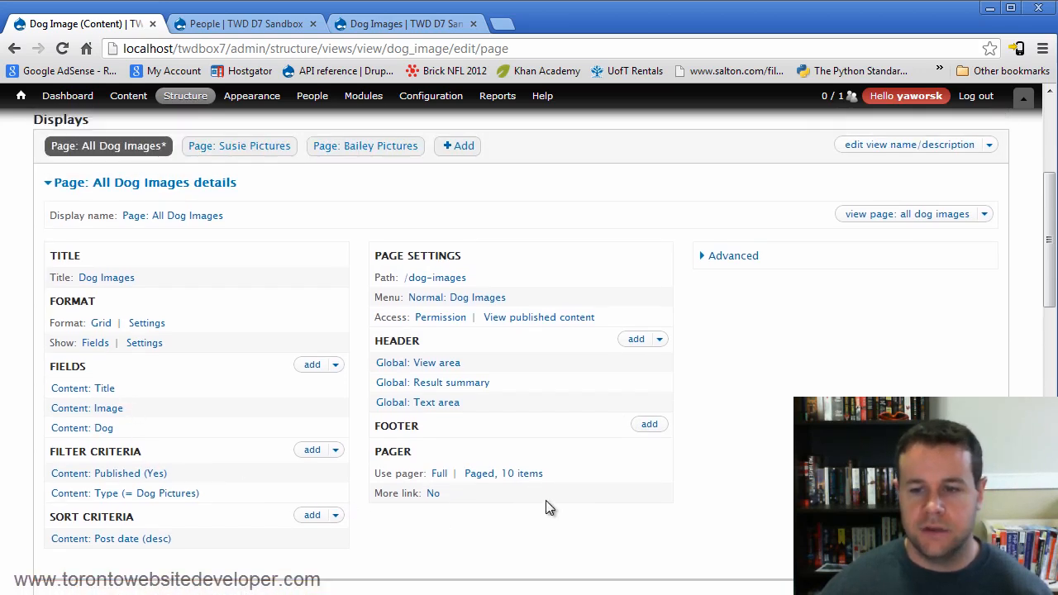
click(515, 474)
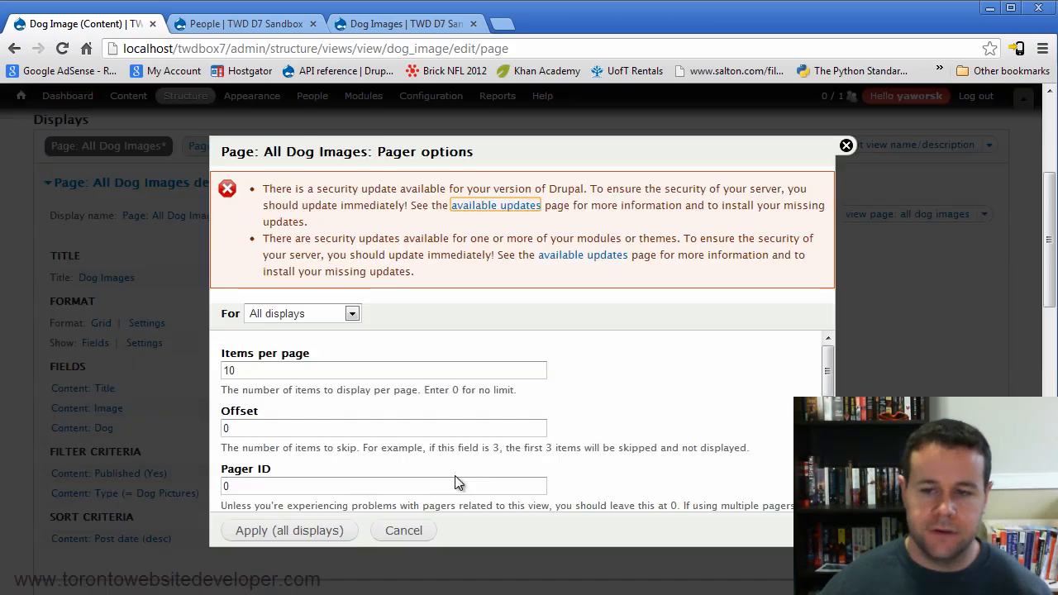
click(243, 371)
text(4)
click(321, 531)
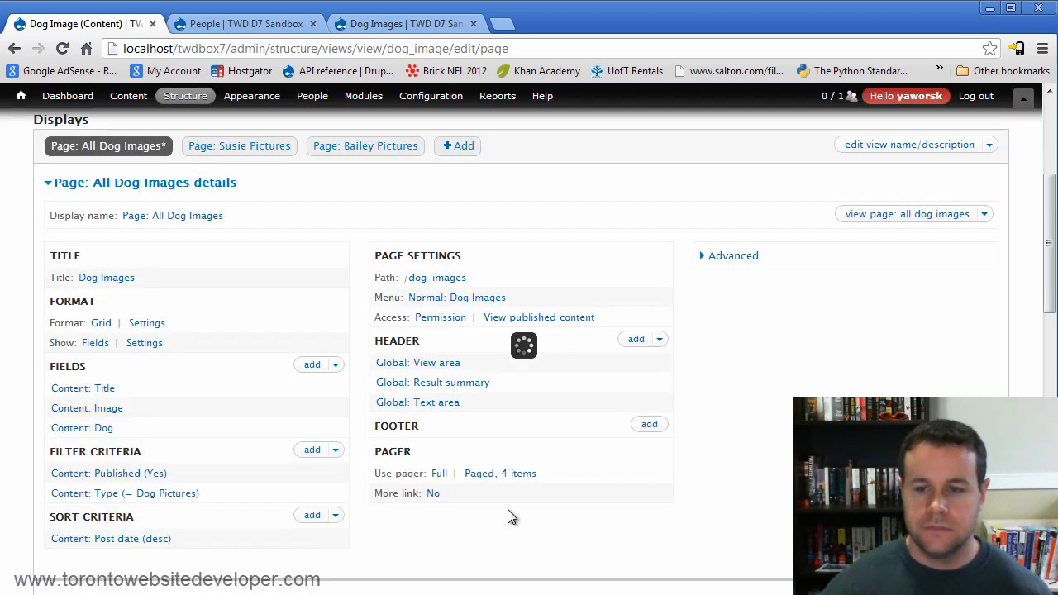
Check the preview's pager and the header's result summary on the first and second pages of results
scroll(719, 438, down, 12)
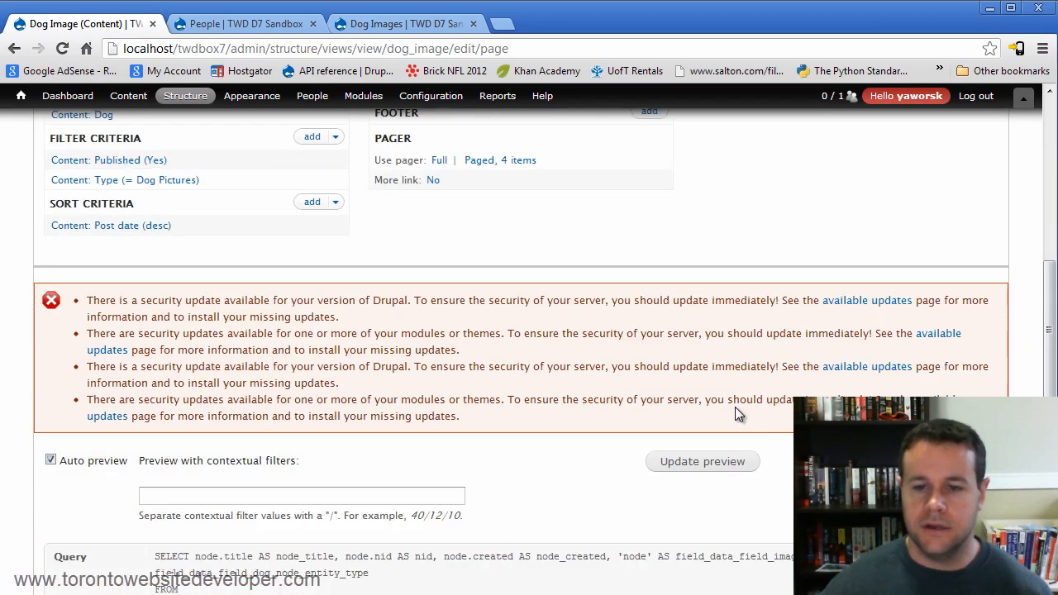
scroll(725, 423, down, 1)
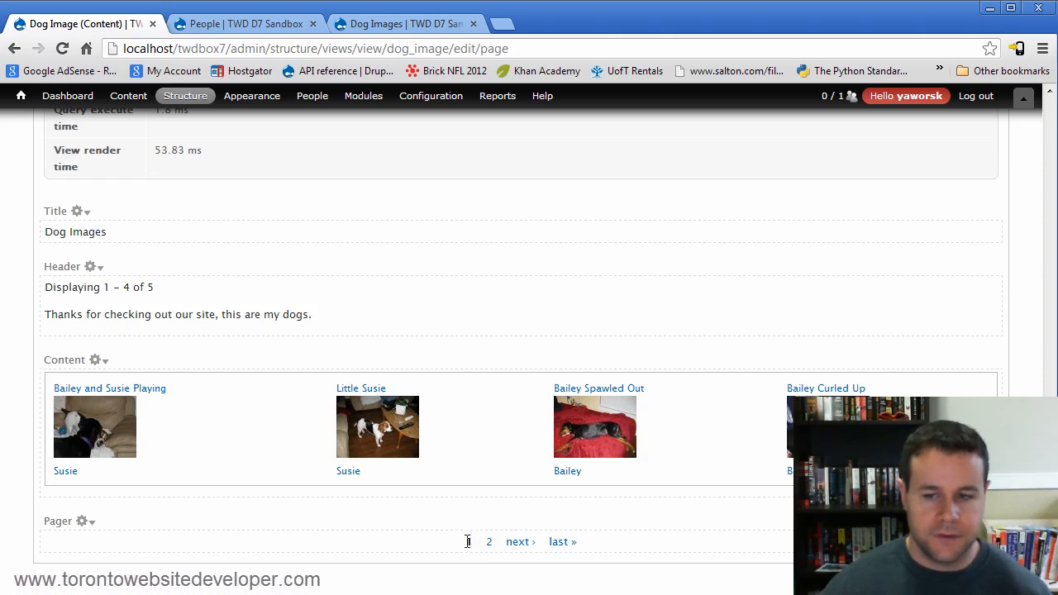
double_click(150, 290)
click(162, 295)
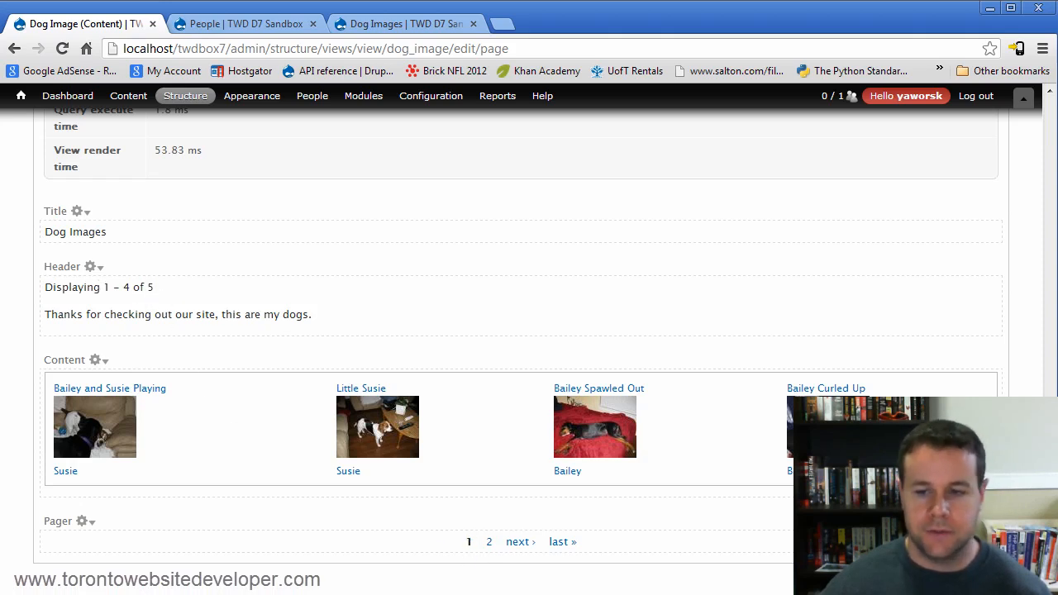
click(489, 543)
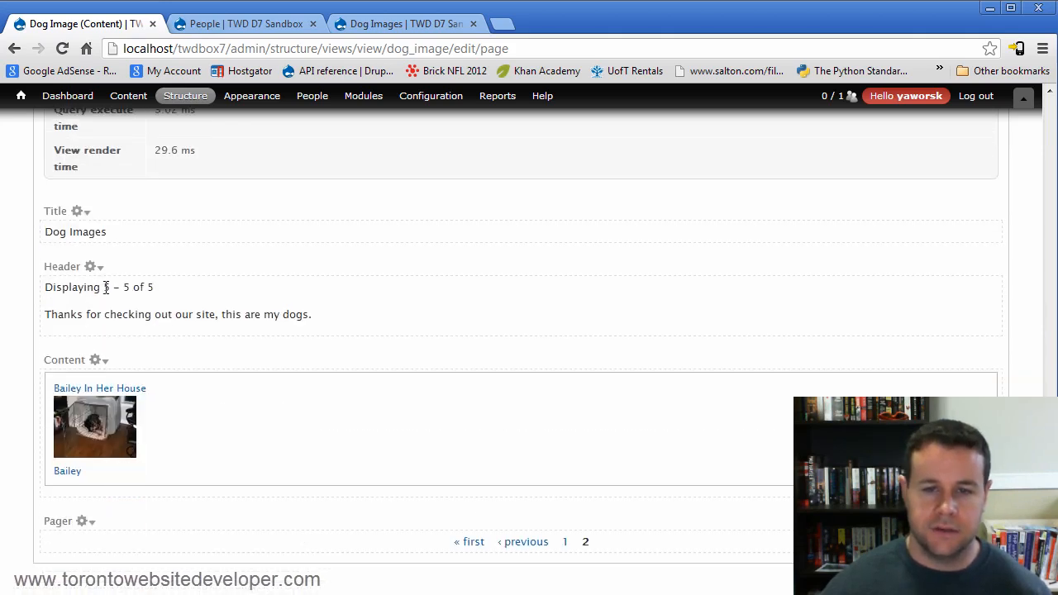
drag(101, 287, 142, 289)
click(168, 289)
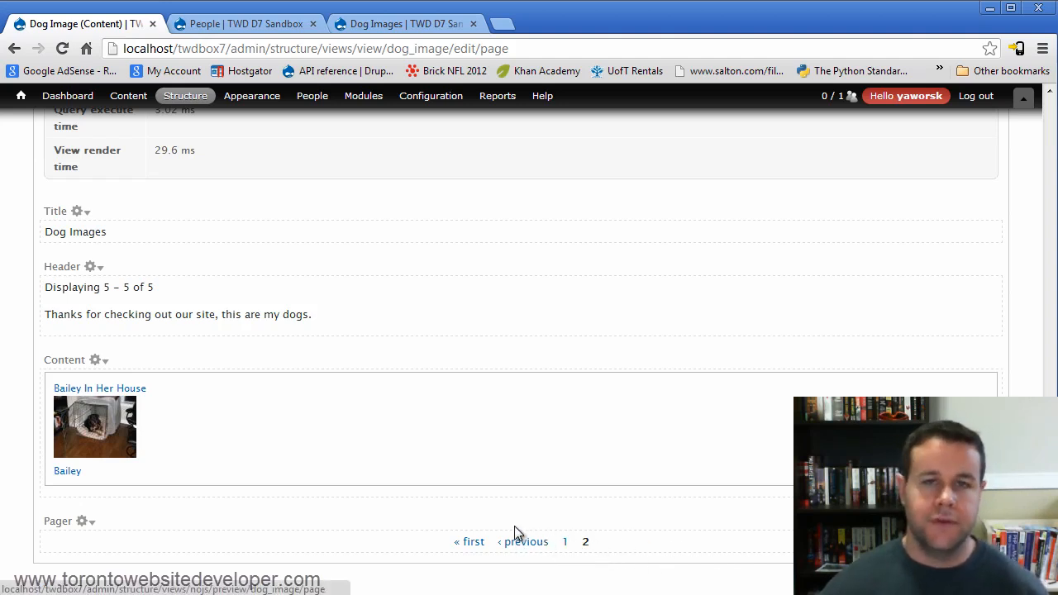
Switch the pager to "Paged output, mini pager" for all displays, accept its options, and check the pager in the preview
scroll(477, 529, up, 1)
scroll(477, 504, up, 12)
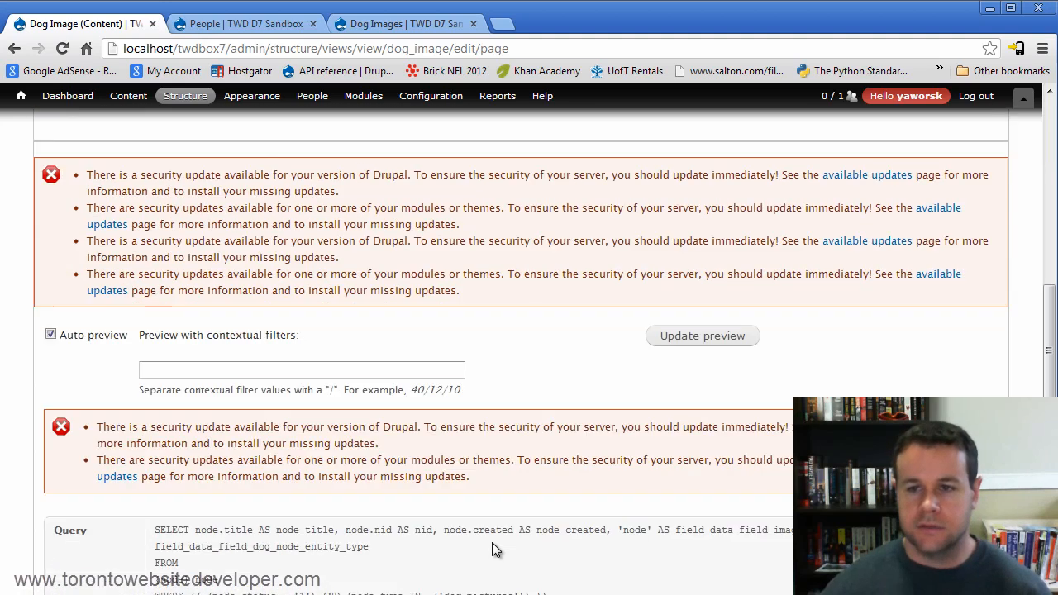
click(439, 405)
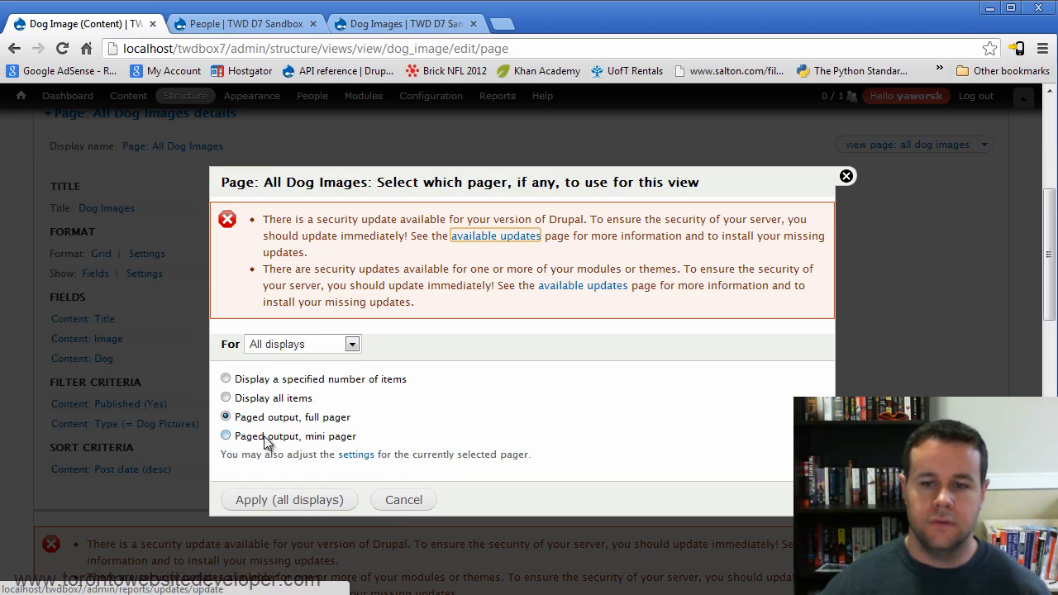
click(265, 438)
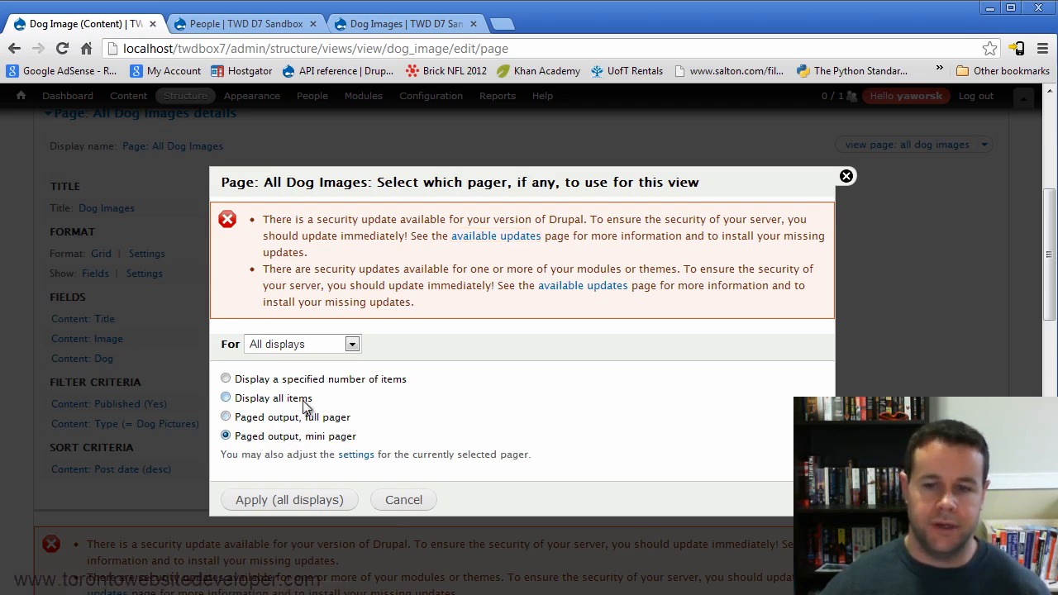
click(319, 499)
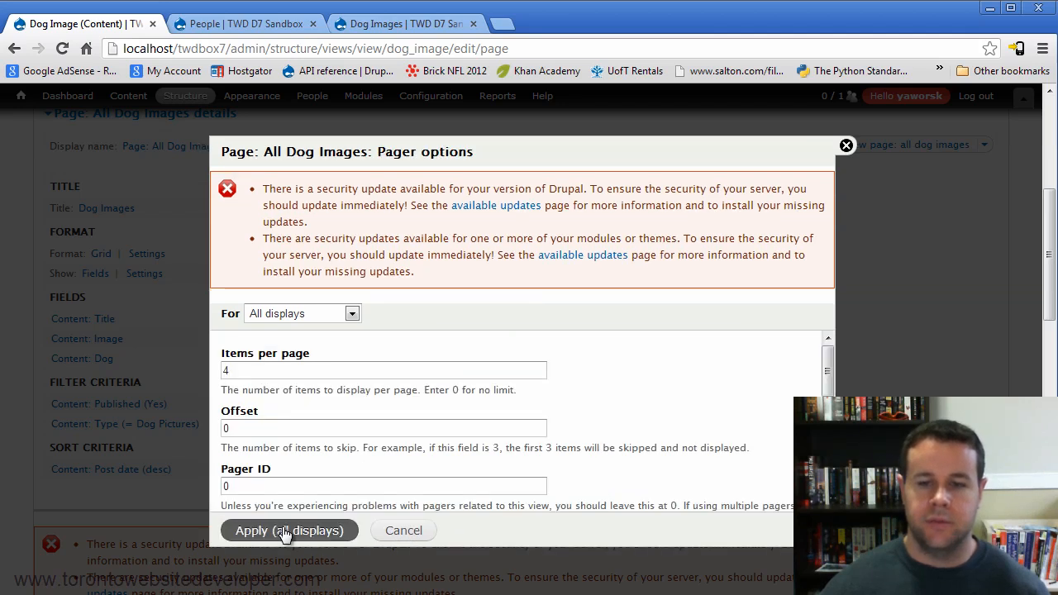
click(284, 528)
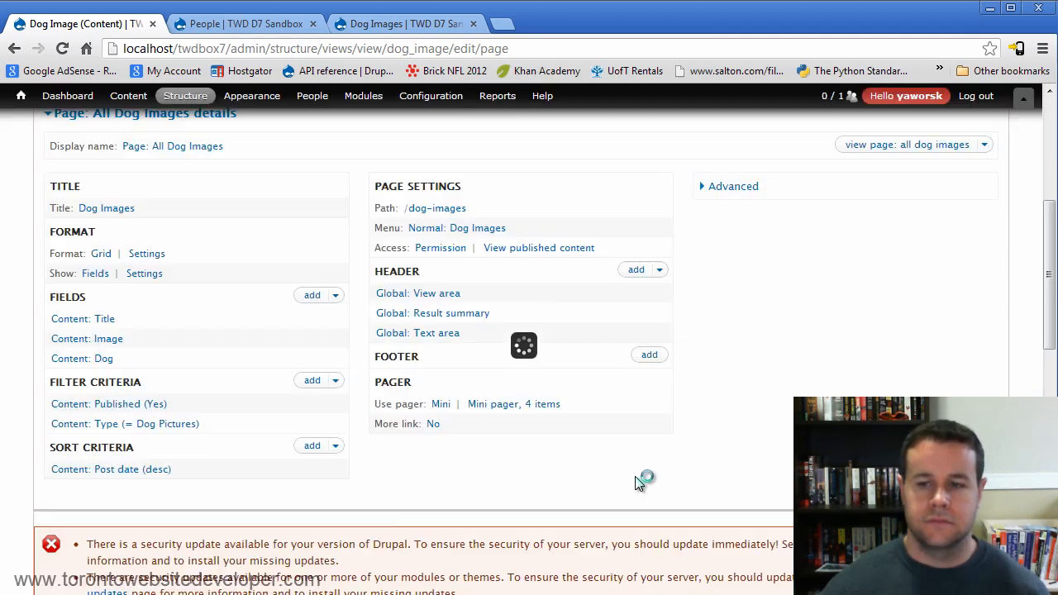
scroll(541, 450, down, 10)
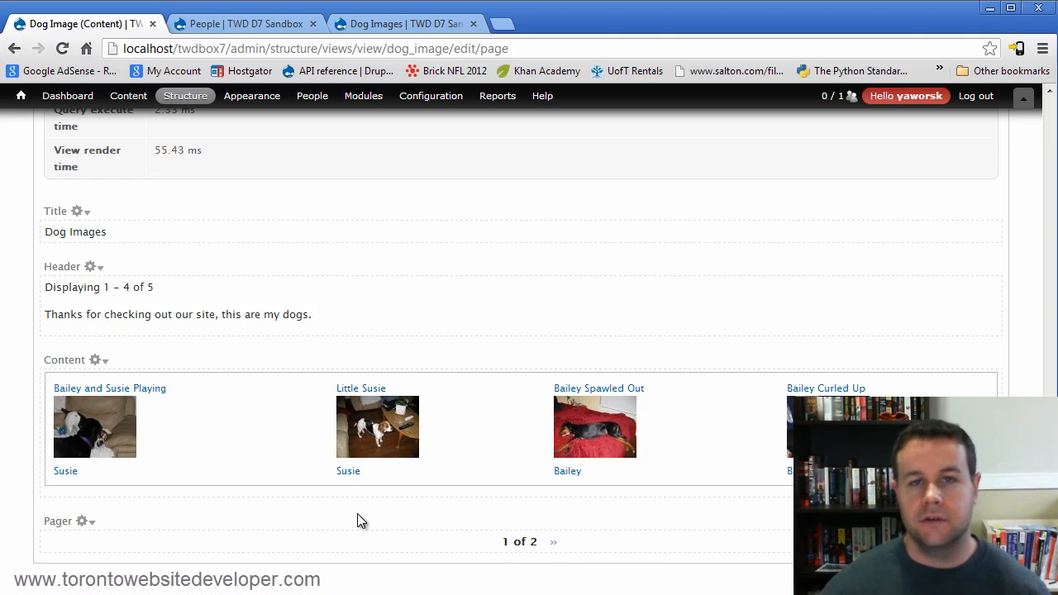
Try "Display a specified number of items" as the pager for all displays, examine the Offset option, and cancel the pager options
scroll(619, 496, up, 4)
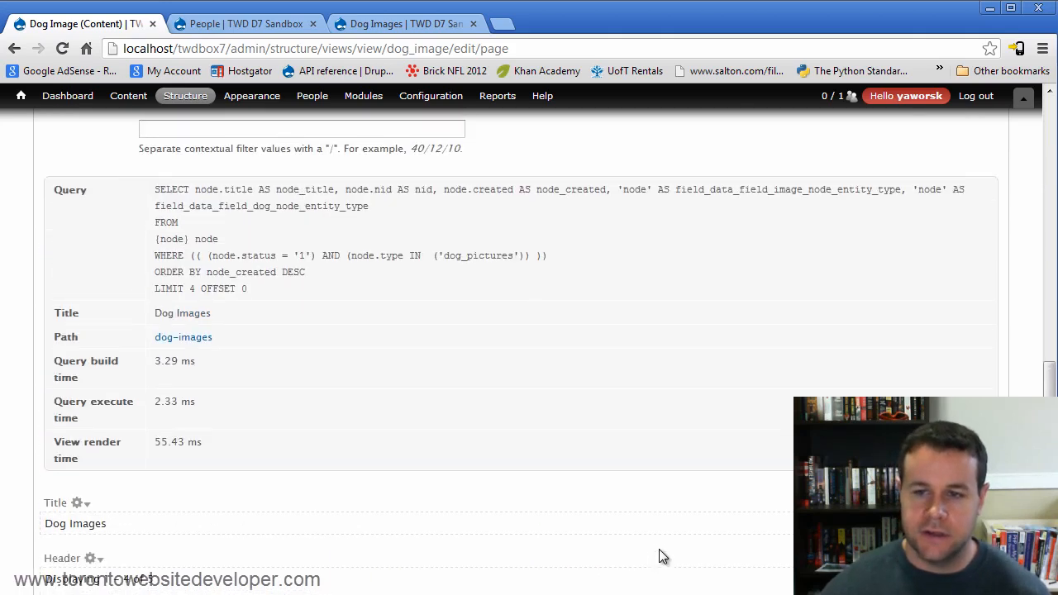
scroll(658, 549, up, 7)
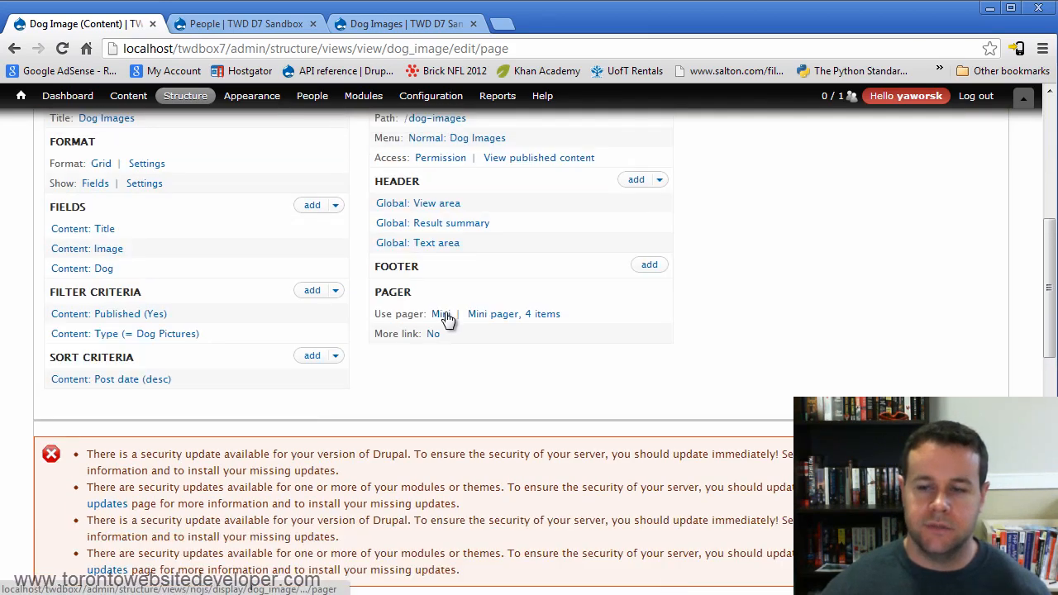
click(441, 315)
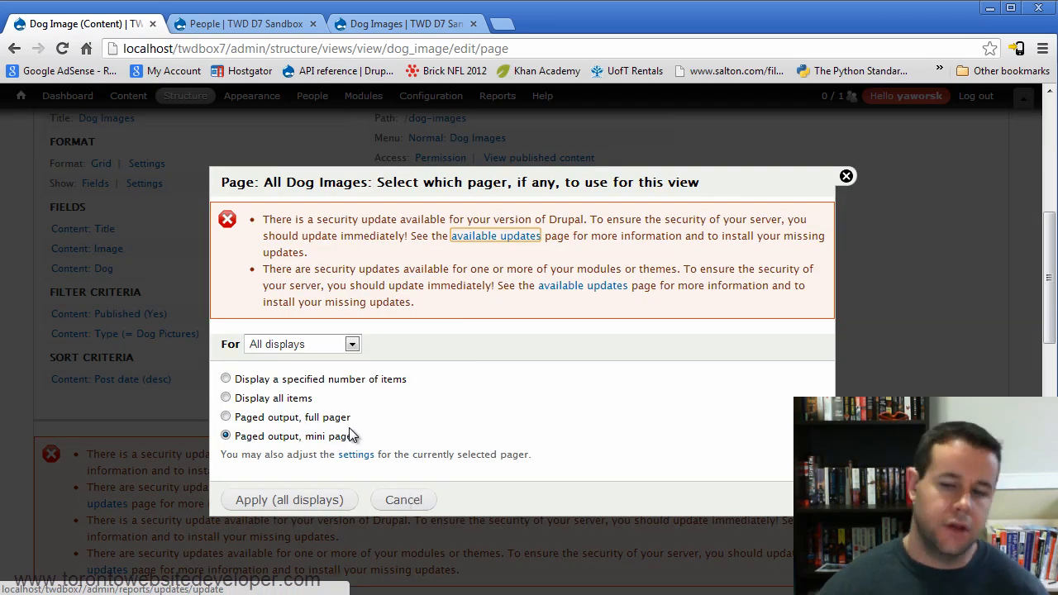
mouse_move(246, 378)
mouse_down()
mouse_move(382, 390)
mouse_move(239, 377)
mouse_up()
click(396, 382)
click(251, 384)
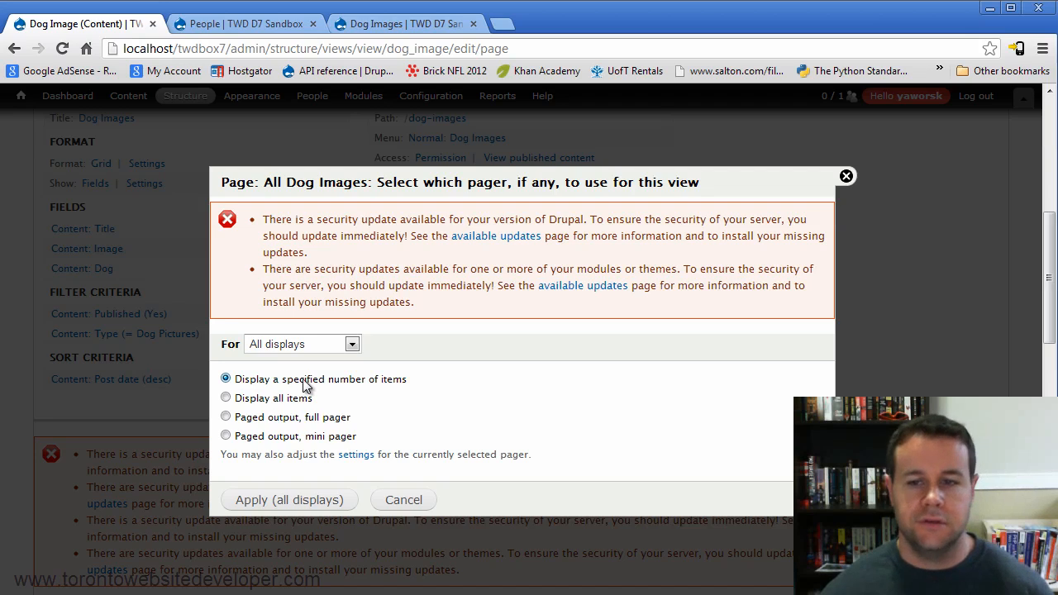
click(293, 500)
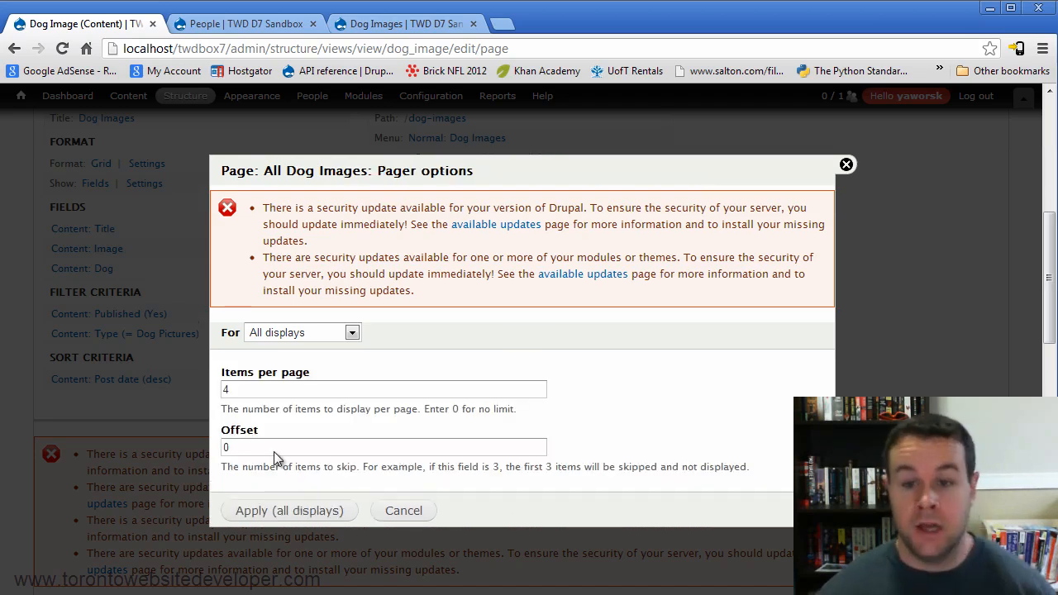
double_click(245, 447)
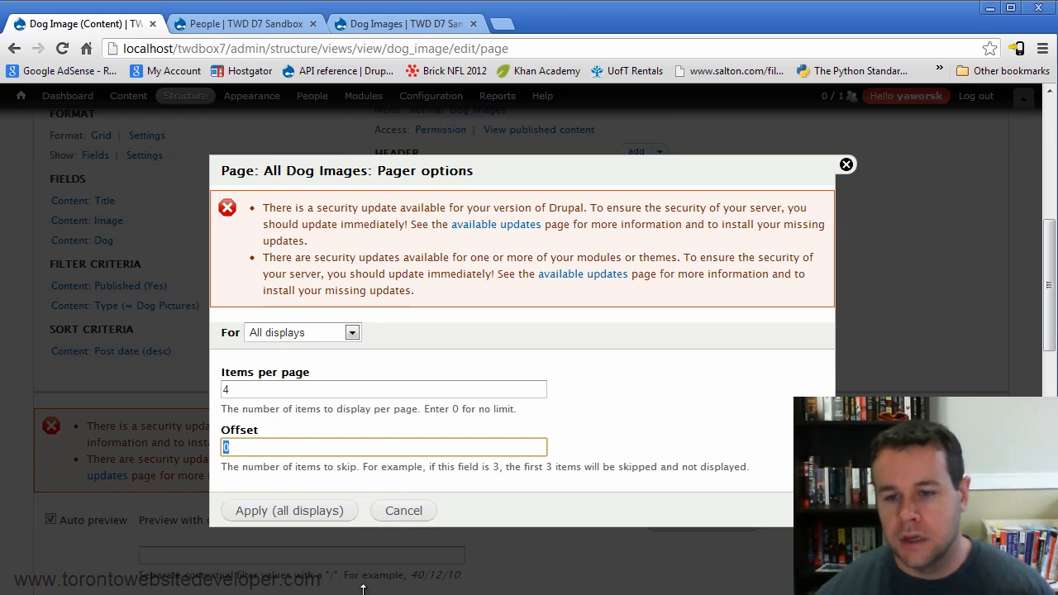
click(423, 515)
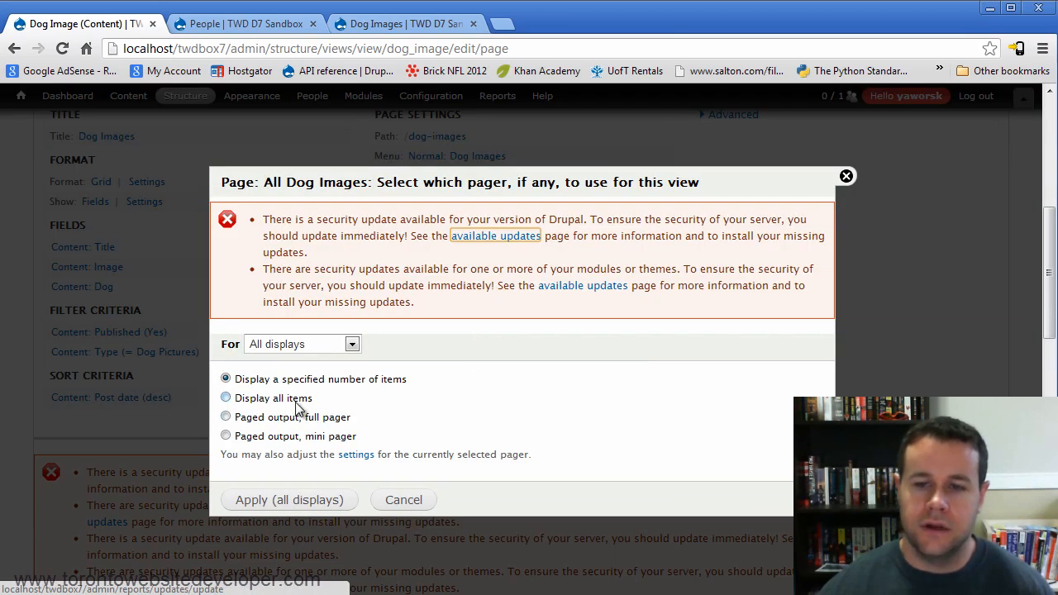
Switch the pager to "Paged output, full pager" and apply it to all displays
click(293, 400)
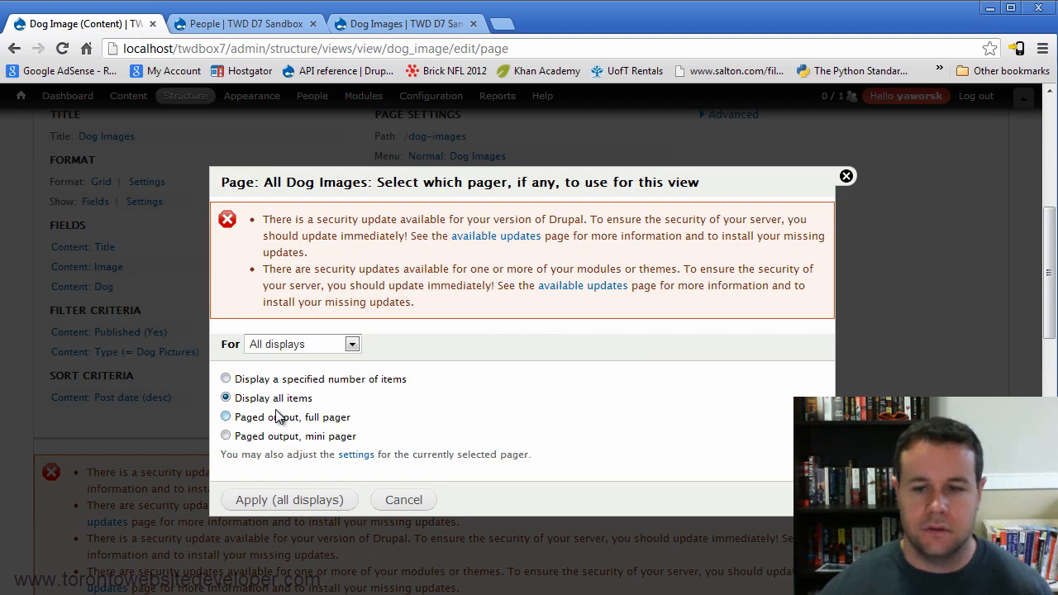
click(312, 420)
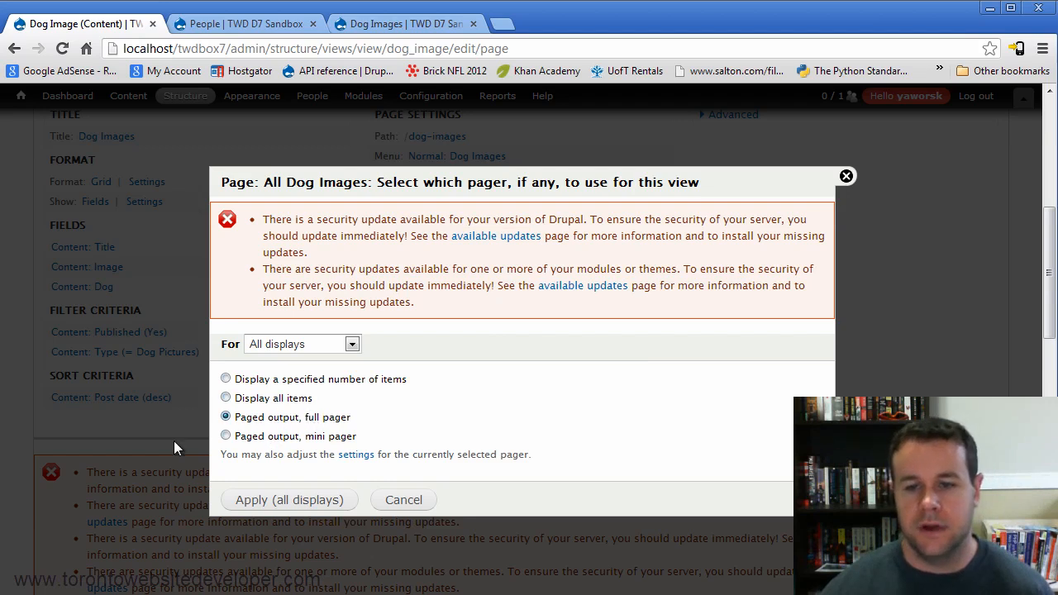
click(280, 499)
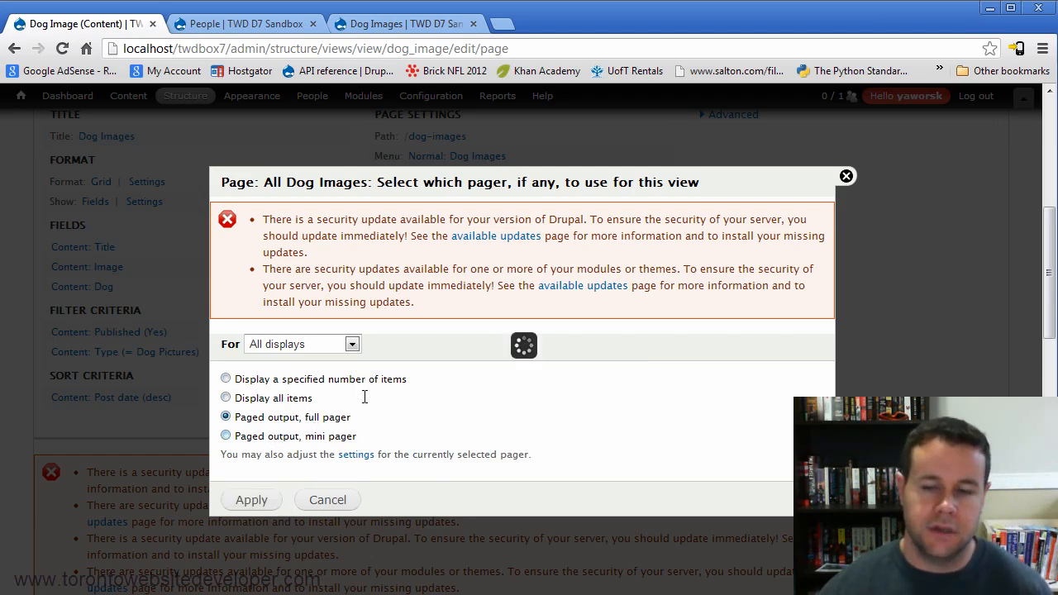
Examine the full pager's Offset, Pager ID, Number of pages and exposed options settings
double_click(288, 415)
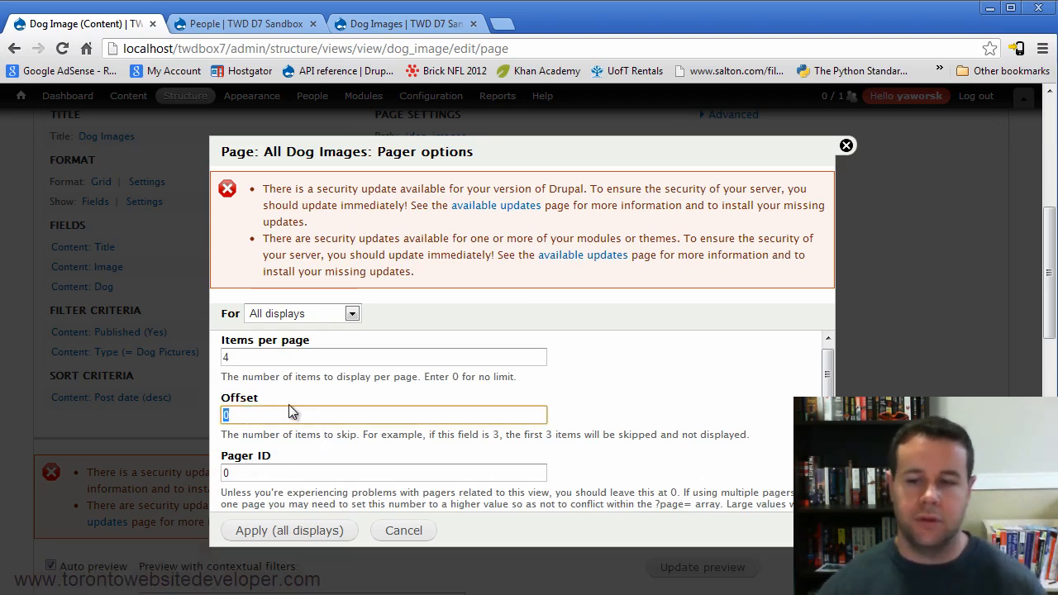
scroll(640, 426, down, 1)
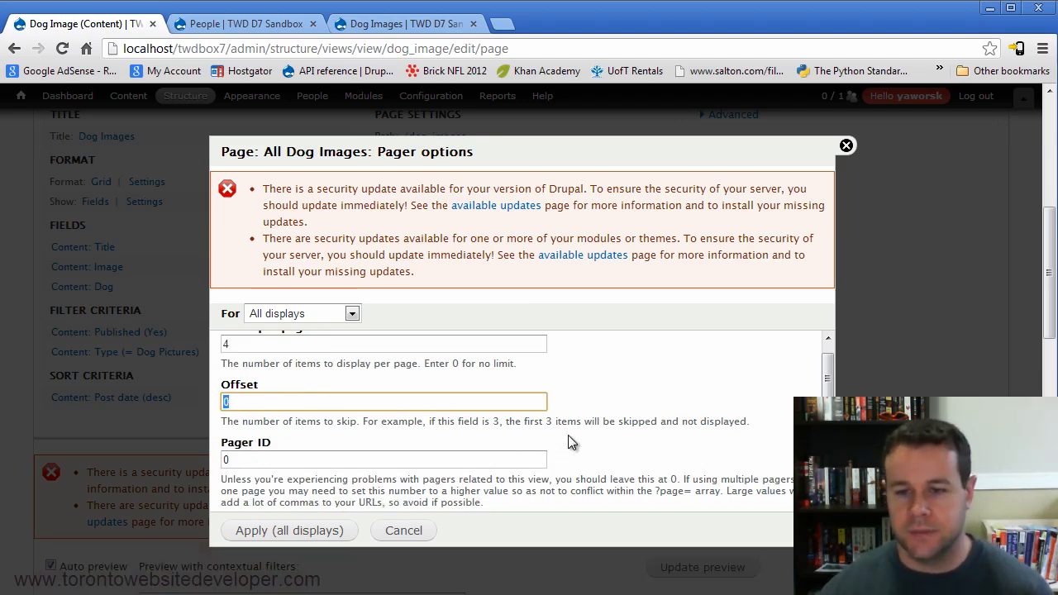
scroll(579, 451, down, 1)
scroll(587, 460, down, 4)
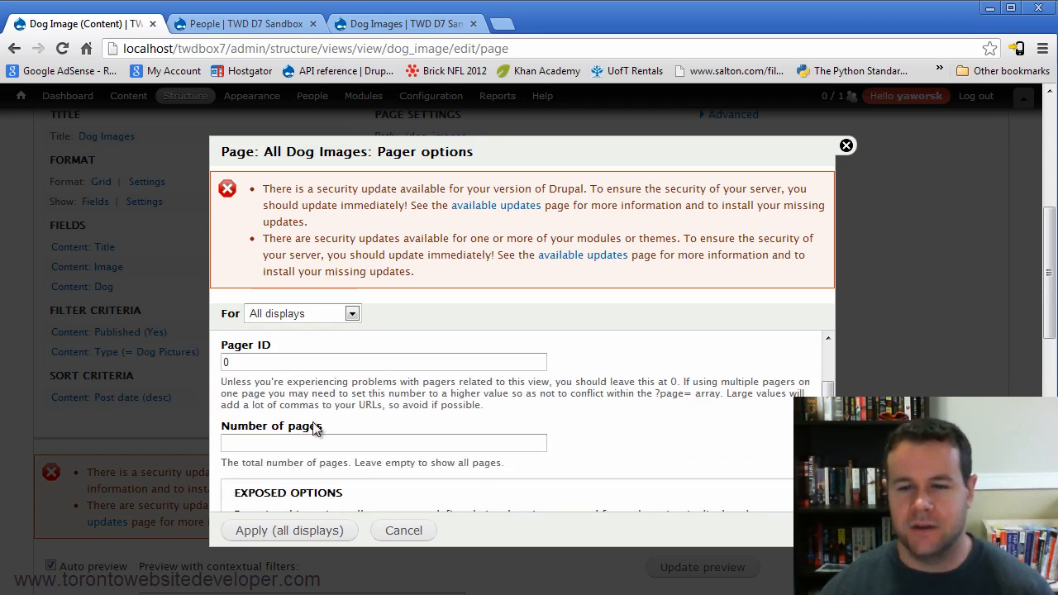
scroll(339, 422, down, 1)
click(328, 409)
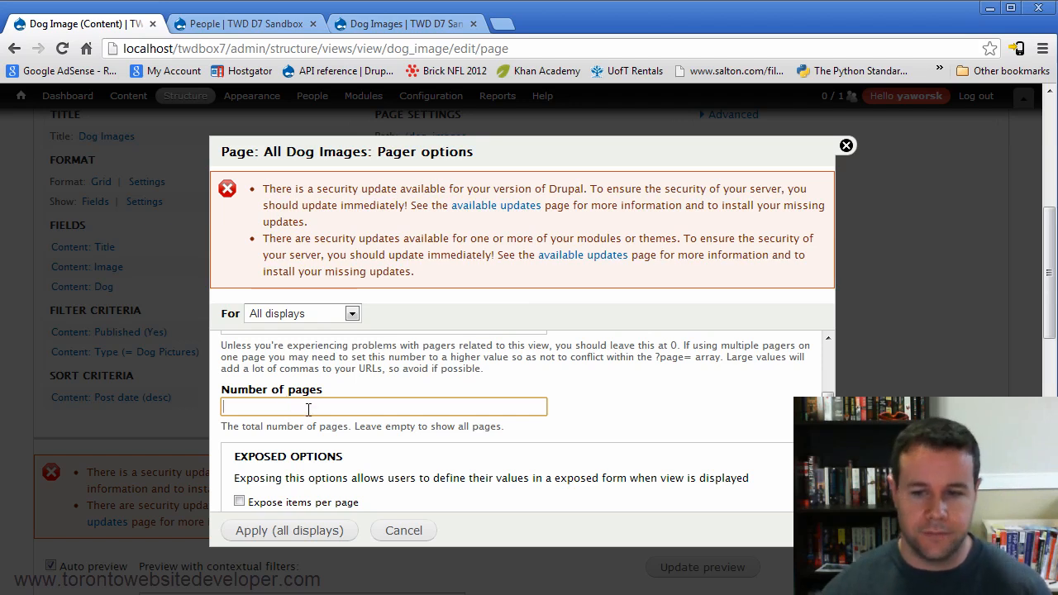
scroll(319, 411, down, 2)
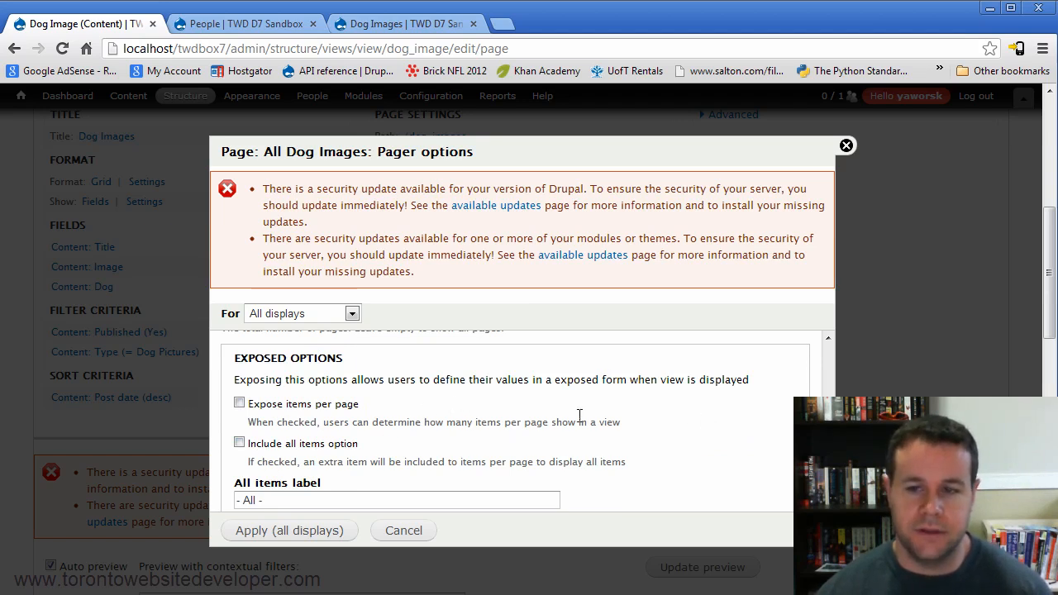
scroll(352, 419, down, 1)
scroll(351, 415, down, 2)
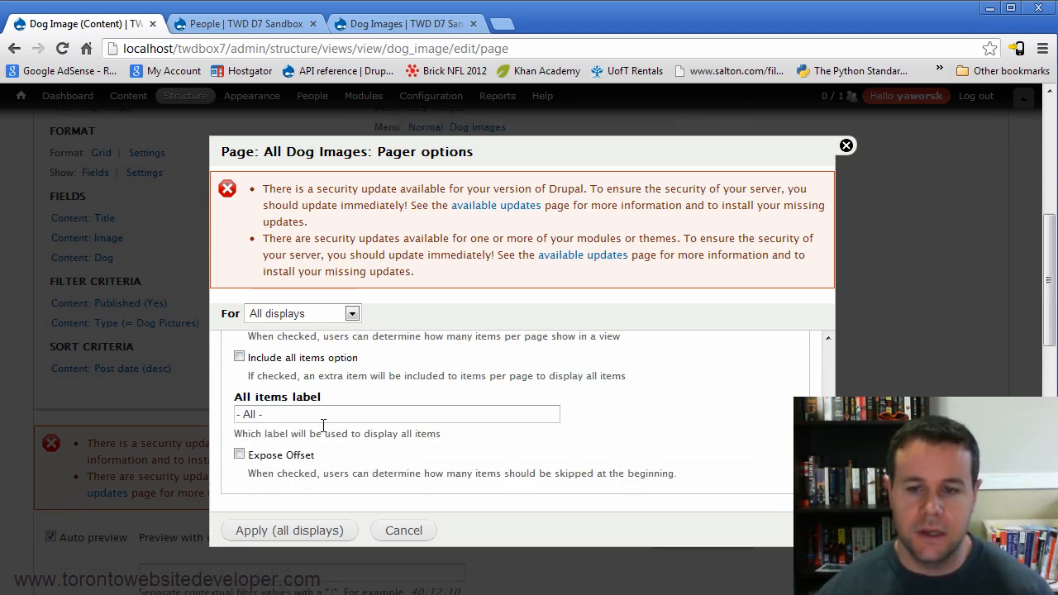
scroll(477, 490, up, 1)
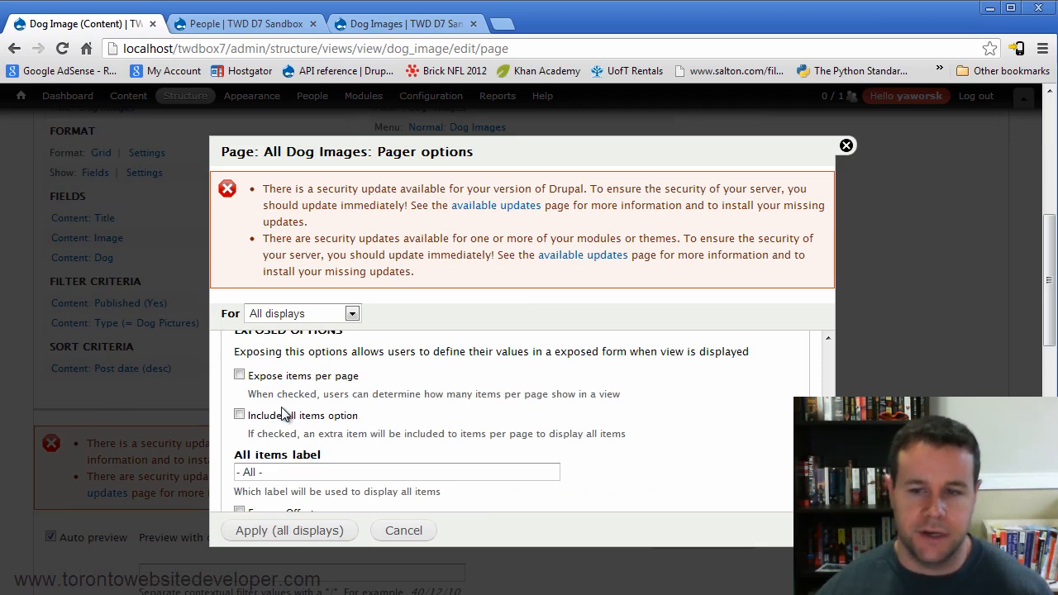
Try exposing items per page with the "Include all items option" enabled, and cancel the pager options
click(240, 375)
scroll(361, 391, down, 3)
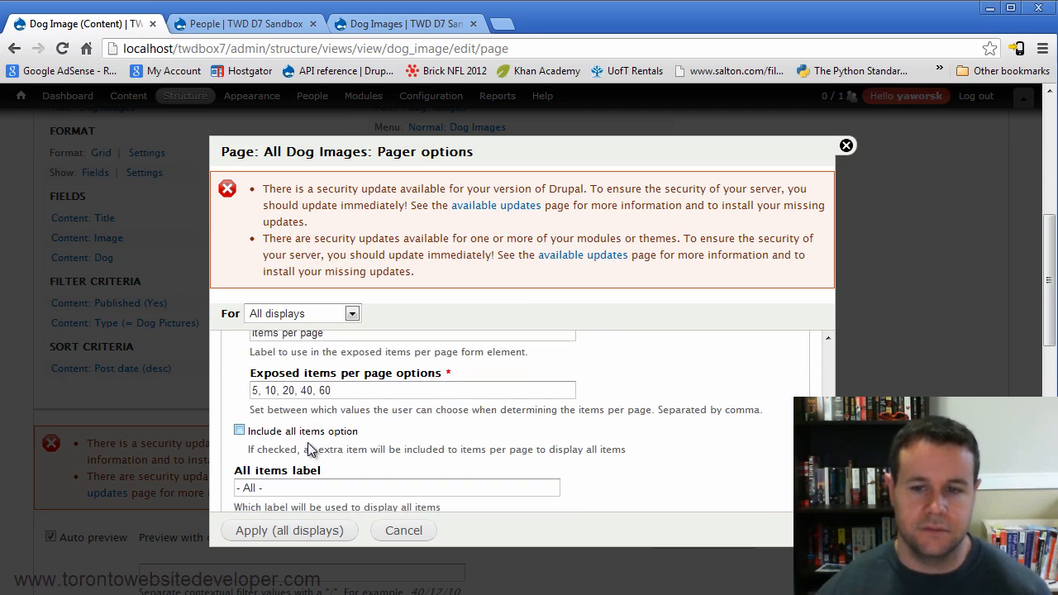
click(258, 407)
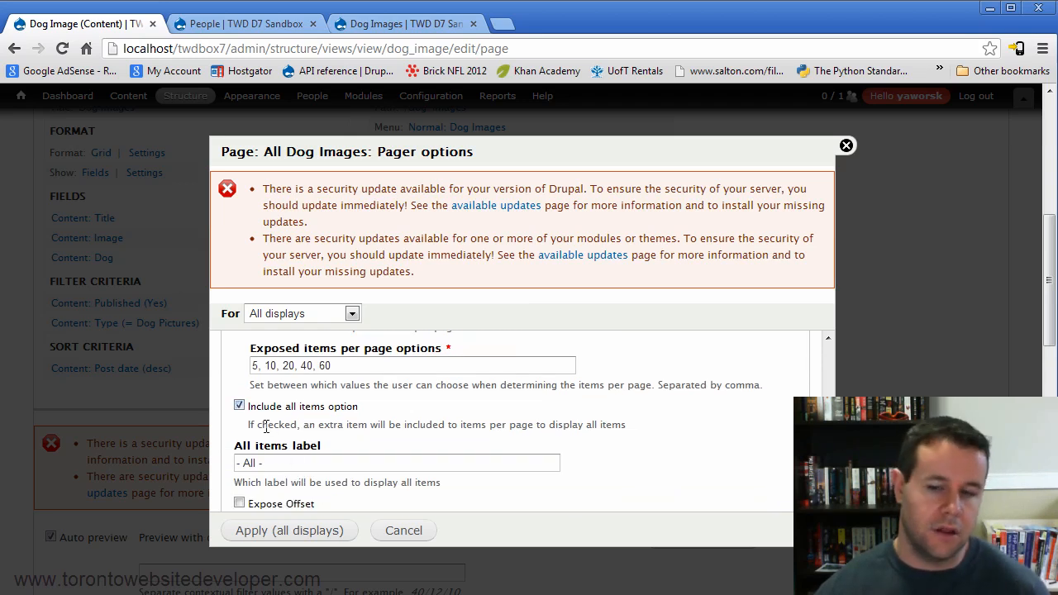
scroll(314, 436, down, 1)
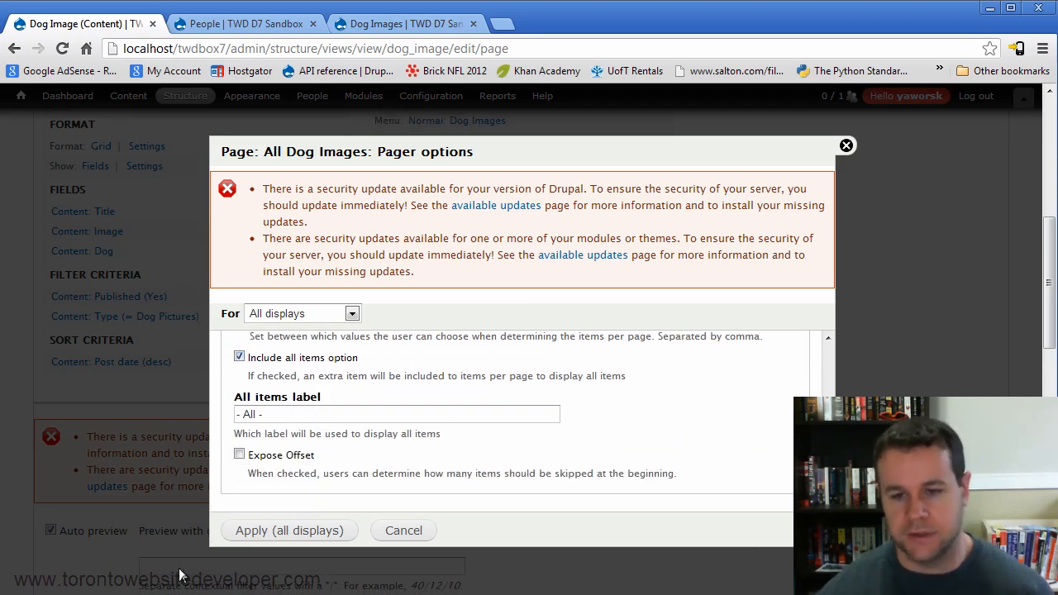
click(411, 533)
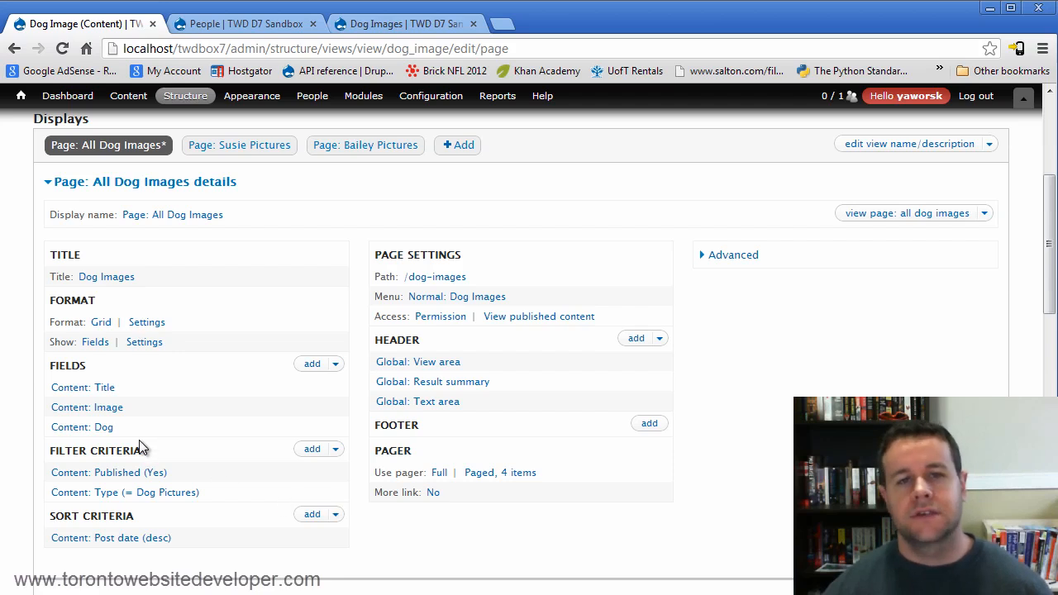
Add the "Content: Author uid" field to all displays and exclude it from display
click(308, 368)
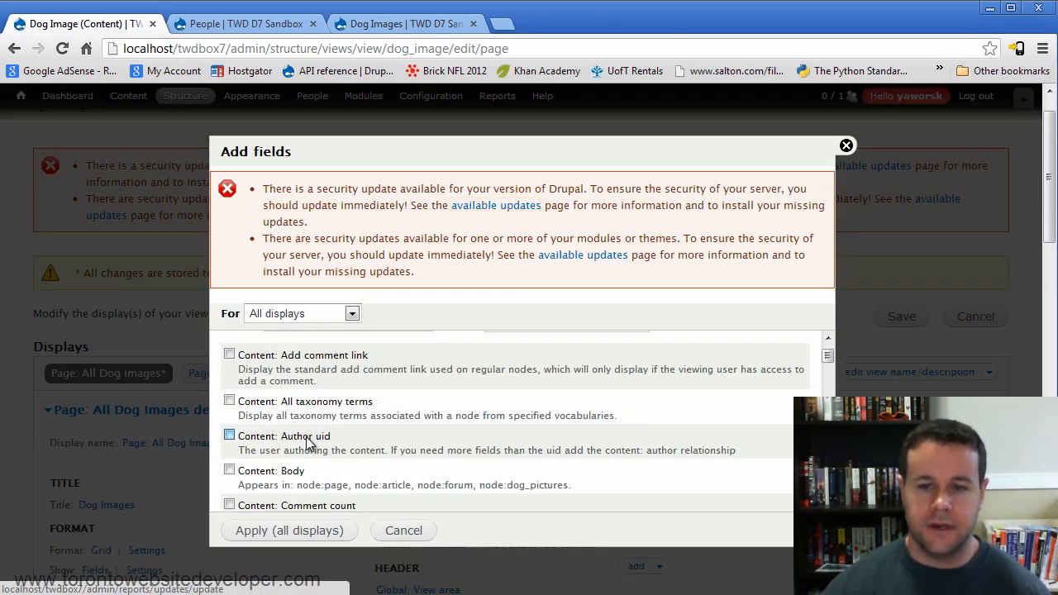
click(312, 438)
click(256, 533)
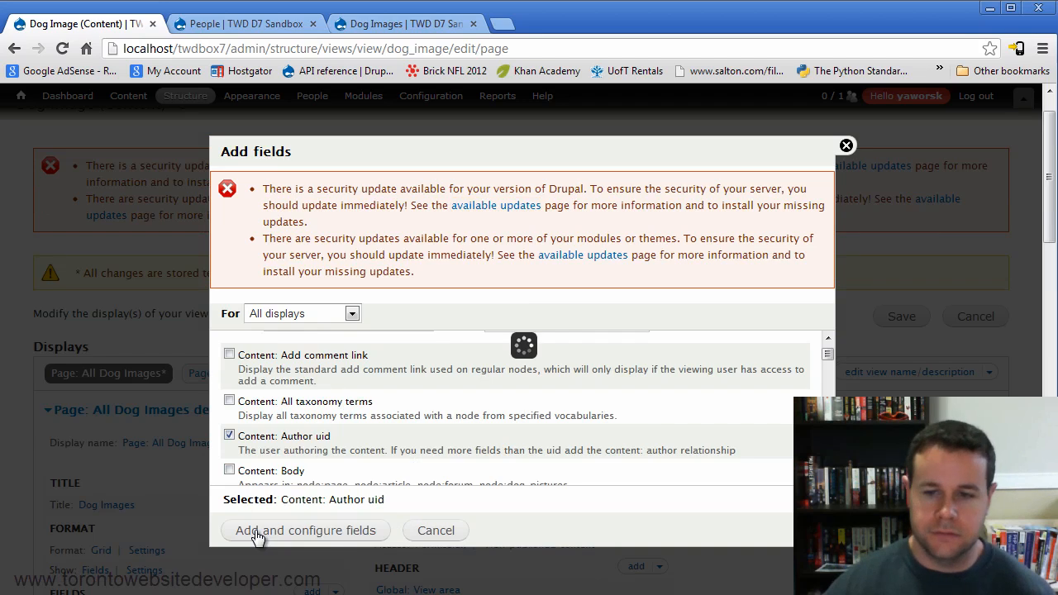
click(251, 369)
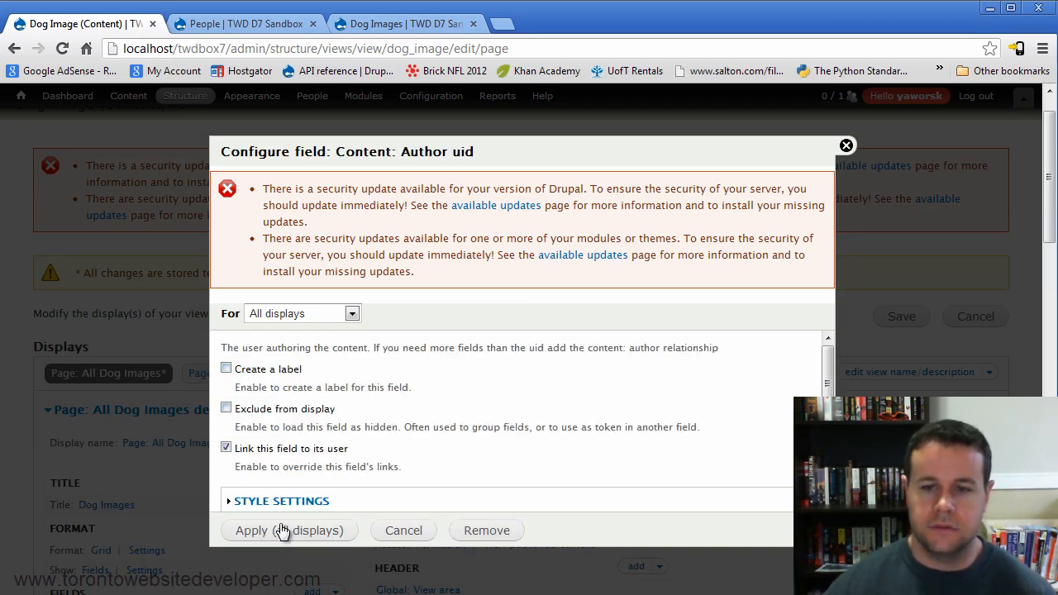
click(254, 416)
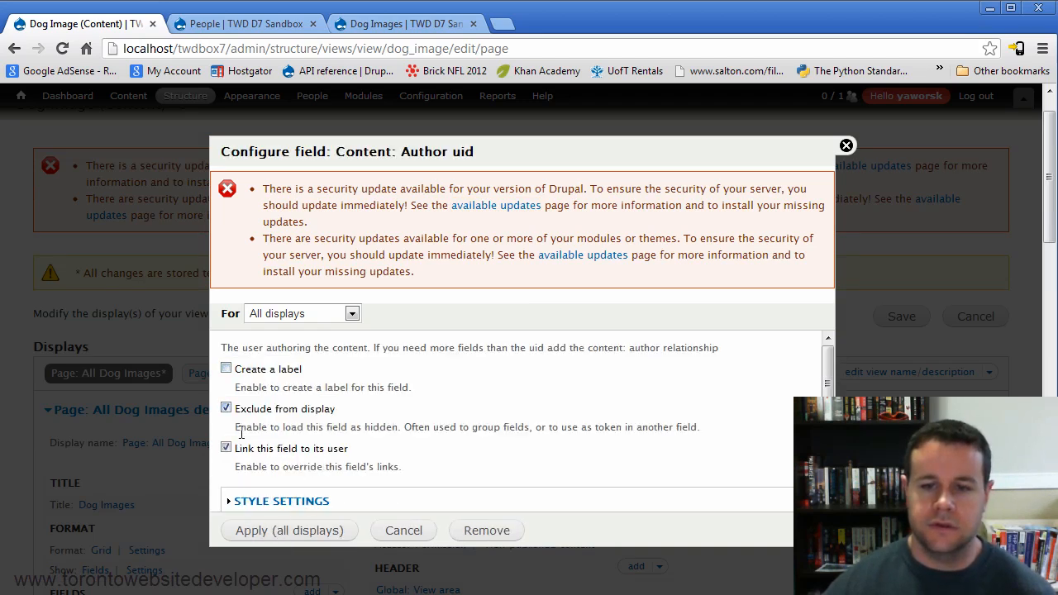
click(281, 533)
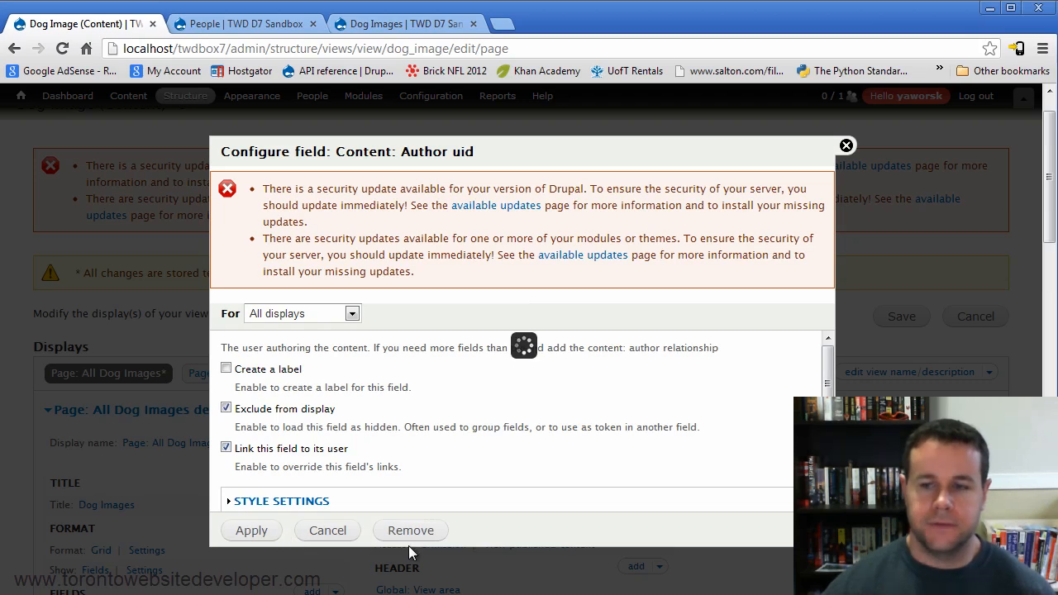
Try enabling replacement tokens from the first row in the header's Global: Text area, and examine the [uid] token in the replacement patterns
scroll(645, 493, down, 2)
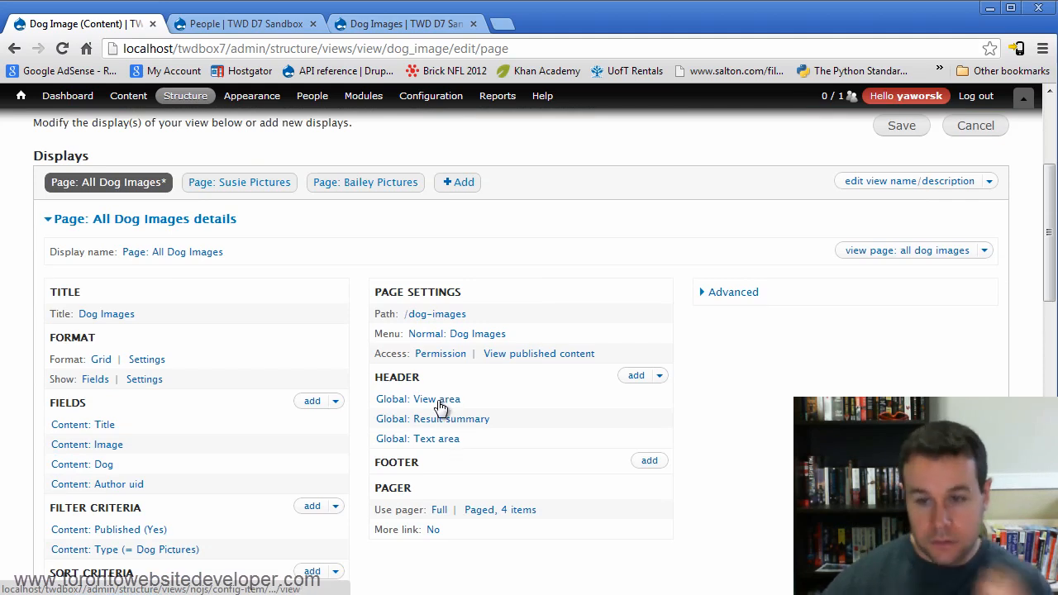
click(441, 439)
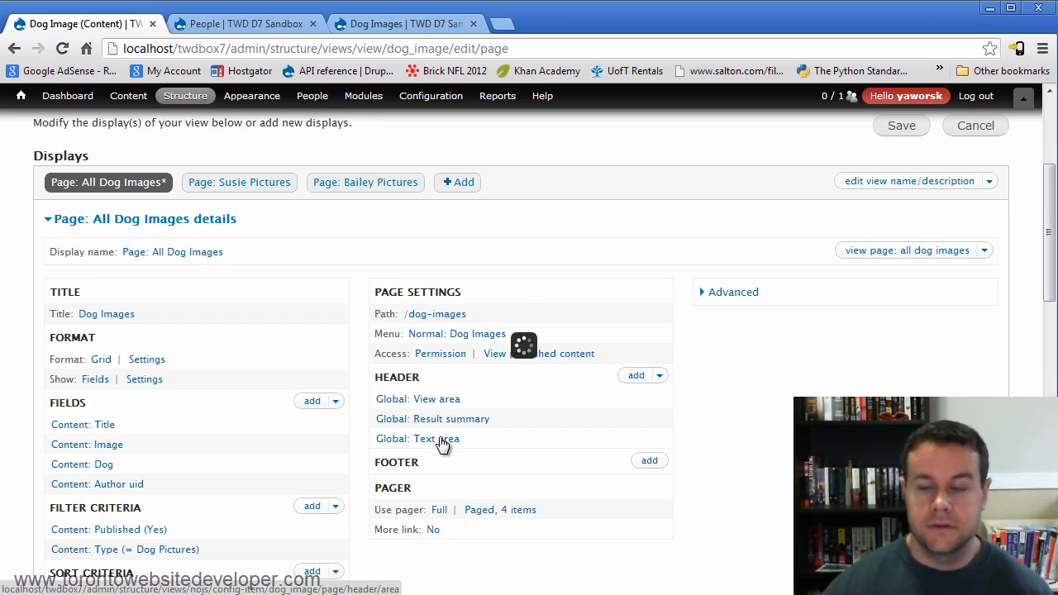
scroll(579, 359, down, 5)
scroll(574, 365, down, 2)
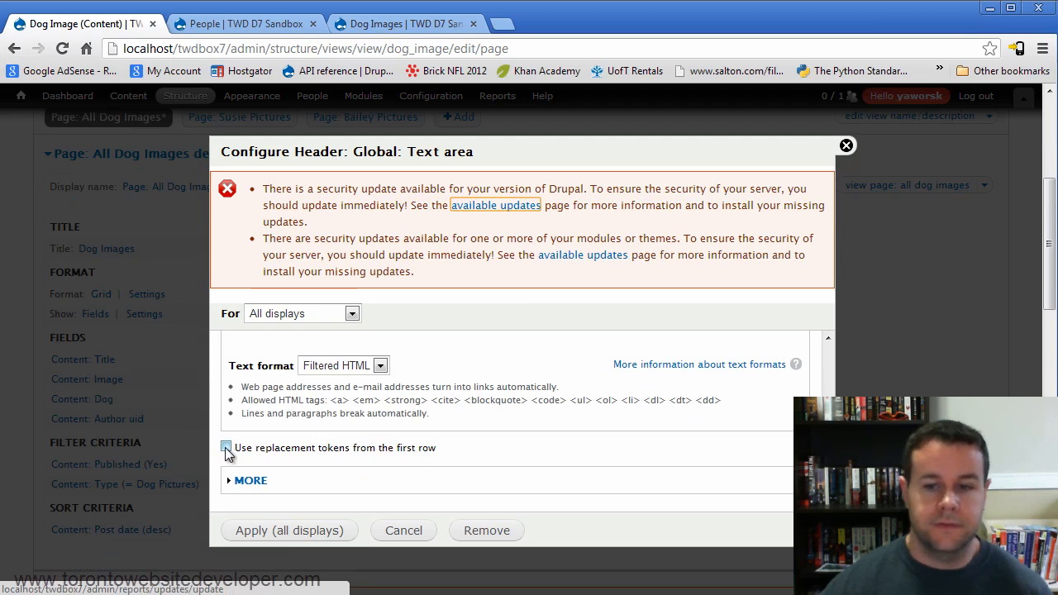
click(225, 448)
scroll(449, 439, down, 1)
click(376, 436)
scroll(491, 442, down, 2)
drag(438, 459, 281, 463)
click(302, 460)
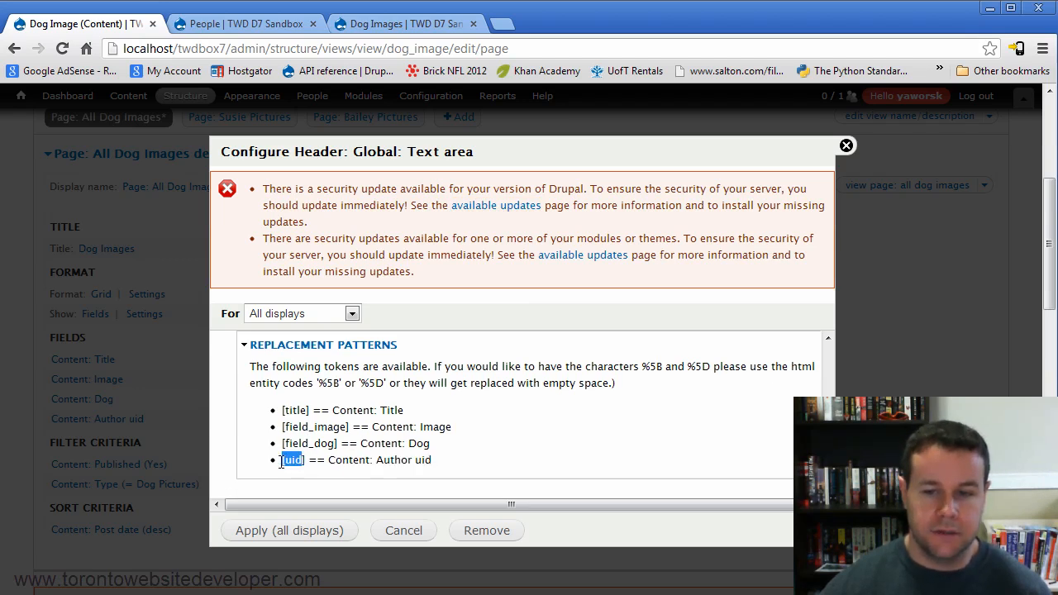
double_click(291, 460)
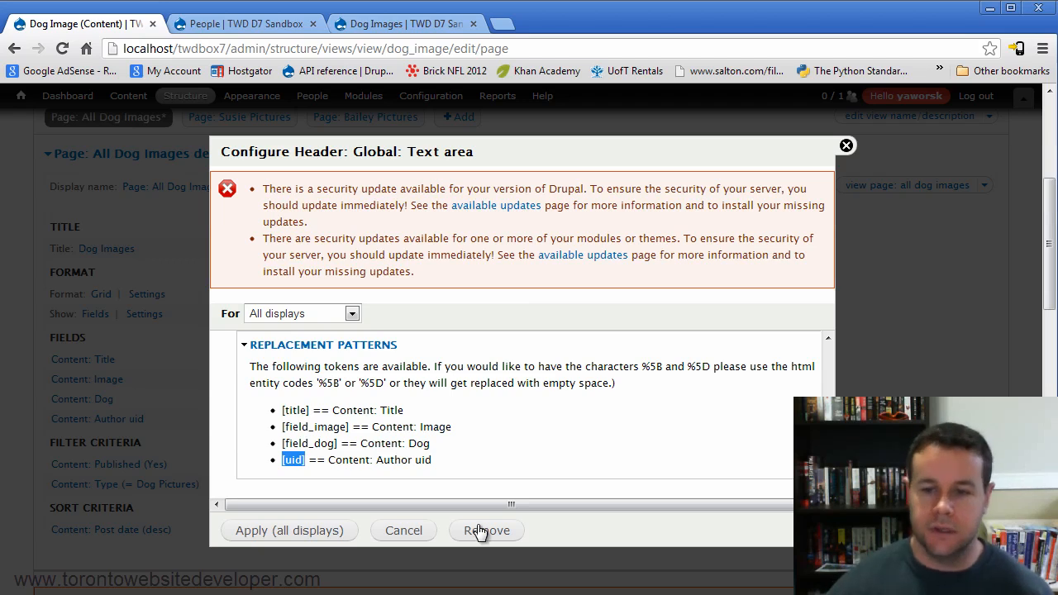
Review the header text alongside the author uid replacement token, and cancel the header text area configuration
scroll(476, 454, up, 5)
scroll(481, 486, up, 3)
scroll(481, 487, down, 1)
drag(468, 427, 229, 438)
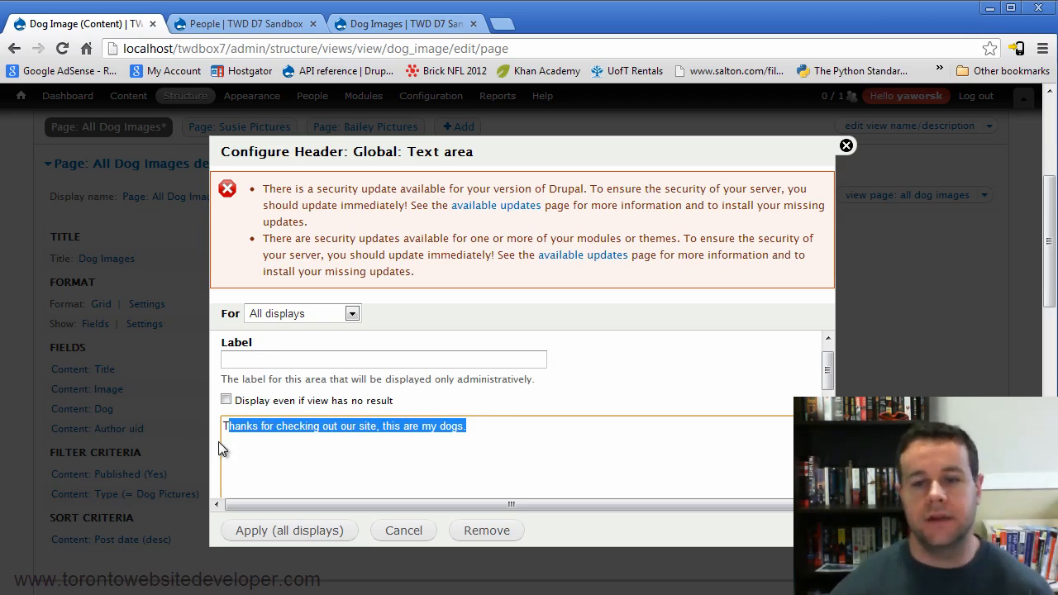
scroll(361, 446, down, 5)
scroll(361, 451, down, 2)
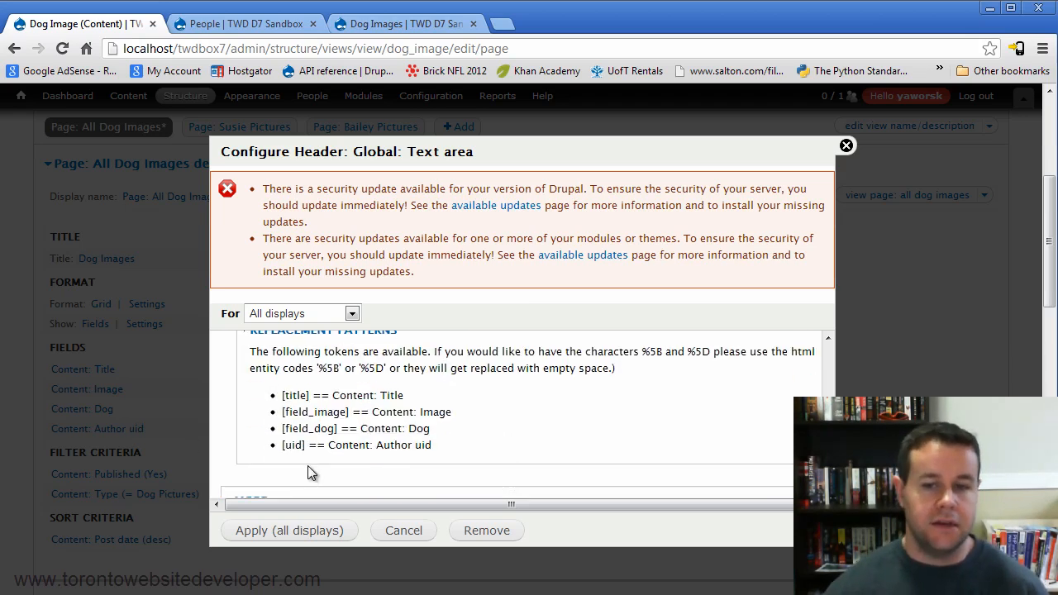
drag(431, 445, 377, 445)
scroll(273, 438, up, 6)
scroll(332, 411, up, 2)
click(500, 461)
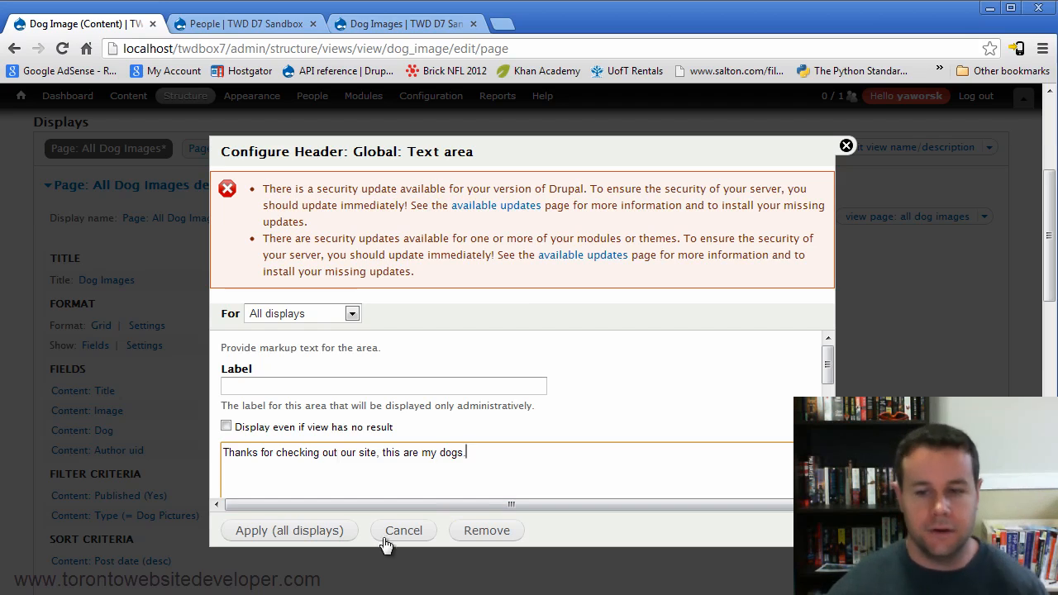
click(415, 545)
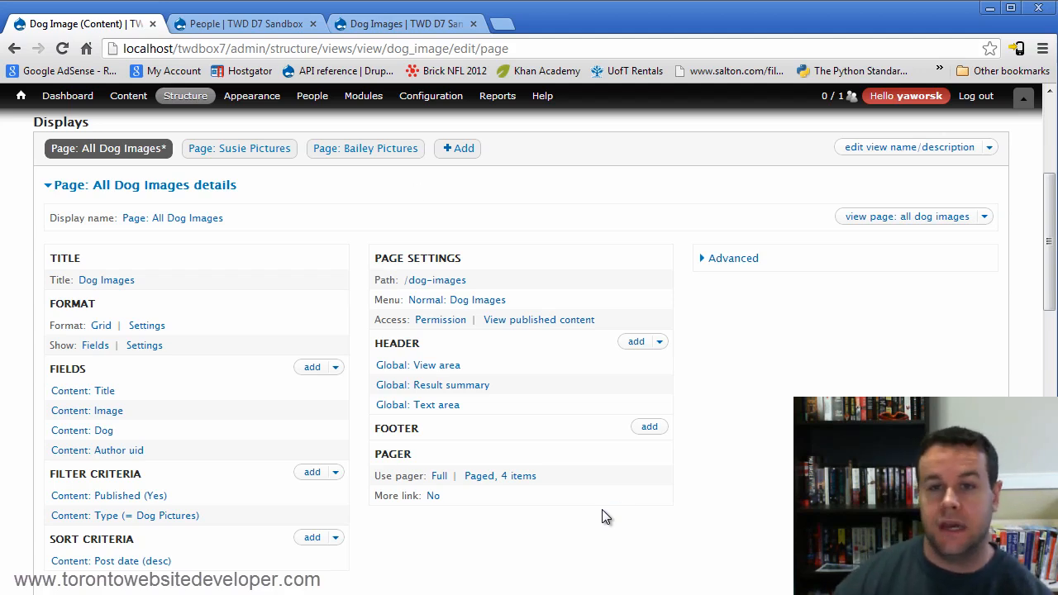
Check the Dog Images menu entry and page from the site's home page, and return to the view editor
click(218, 28)
click(33, 133)
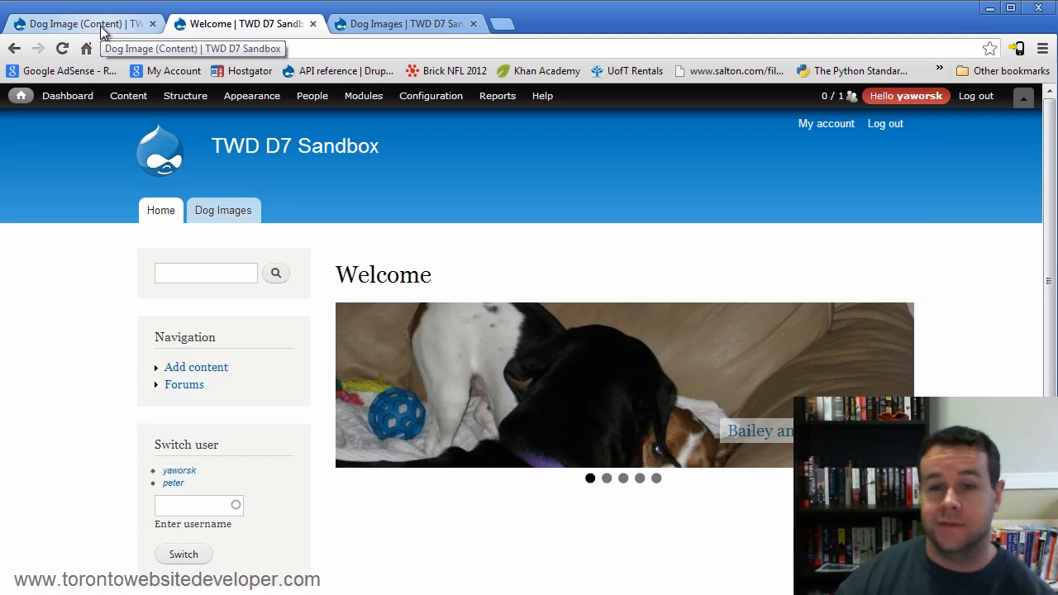
mouse_move(185, 97)
click(202, 217)
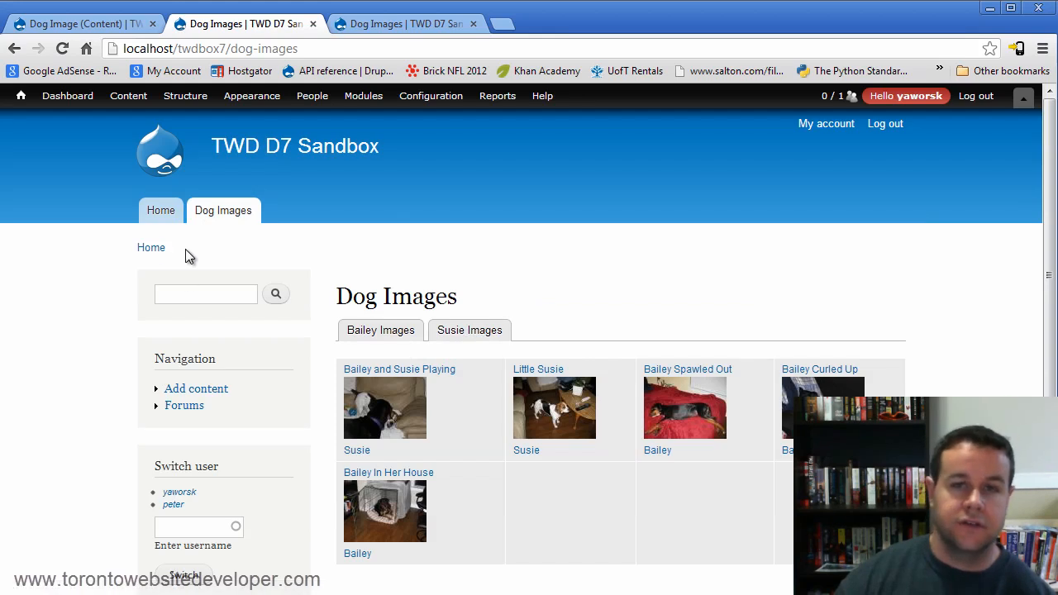
click(110, 25)
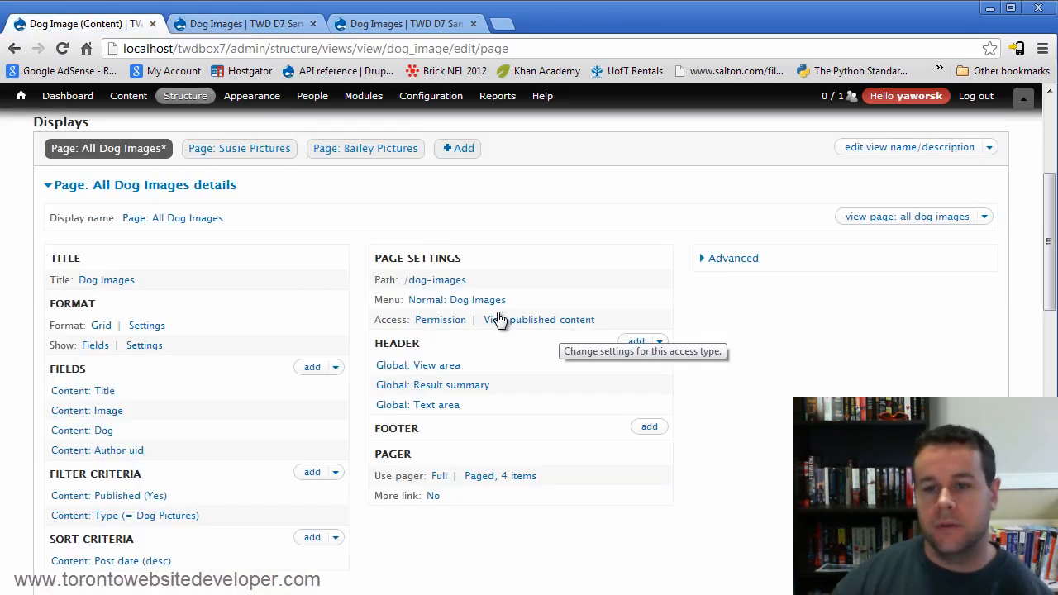